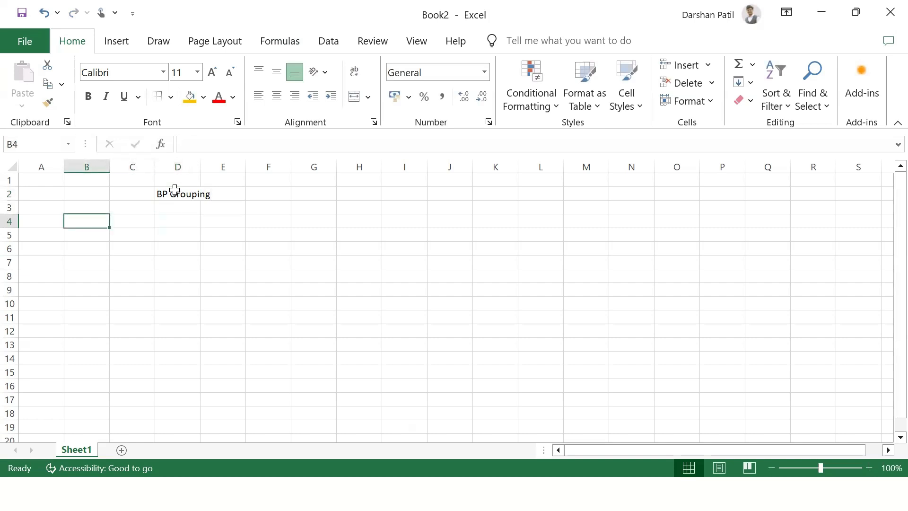
Enter the category label "Raw Material" in cell B4.
{"action": "type", "text": "Raw Material"}
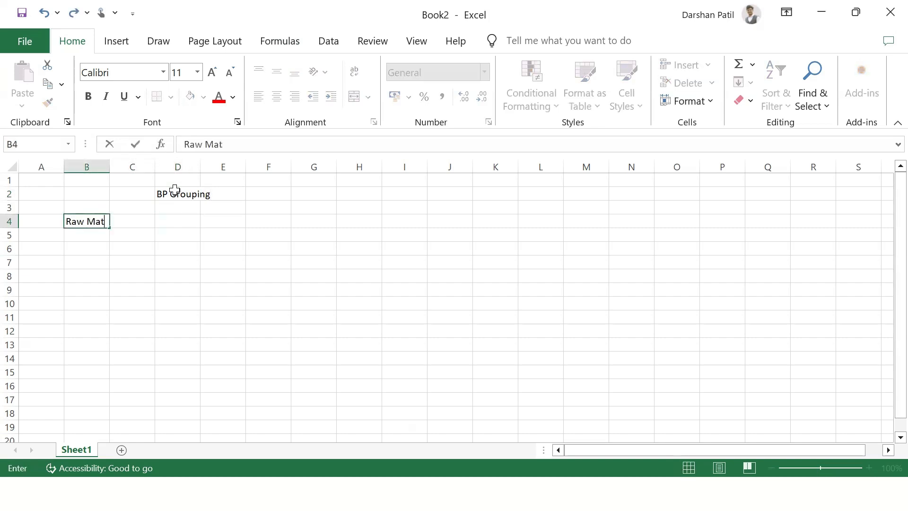
{"action": "key", "text": "Return"}
{"action": "key", "text": "Up"}
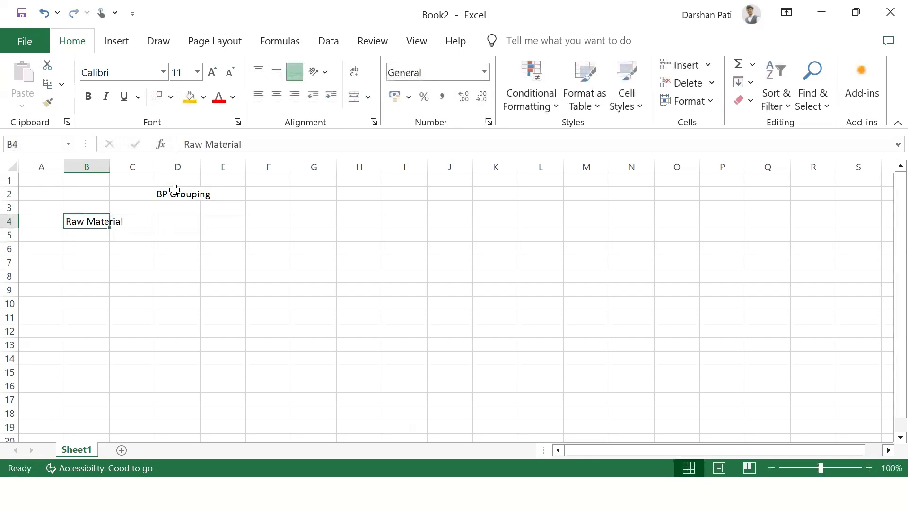
Enter "Export" in cell C3 and "Import" in cell C4 beside the Raw Material label.
{"action": "key", "text": "Right"}
{"action": "key", "text": "Up"}
{"action": "type", "text": "EX"}
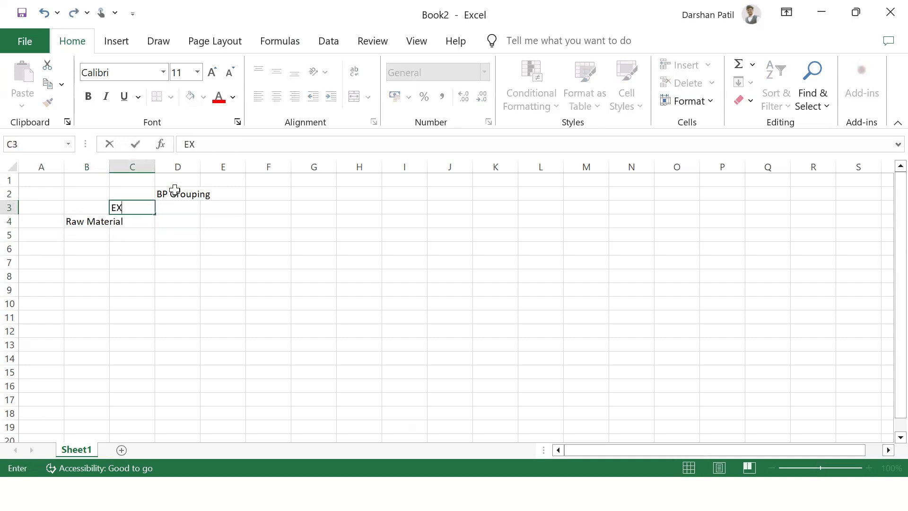
{"action": "type", "text": "xport"}
{"action": "key", "text": "Return"}
{"action": "type", "text": "Impor"}
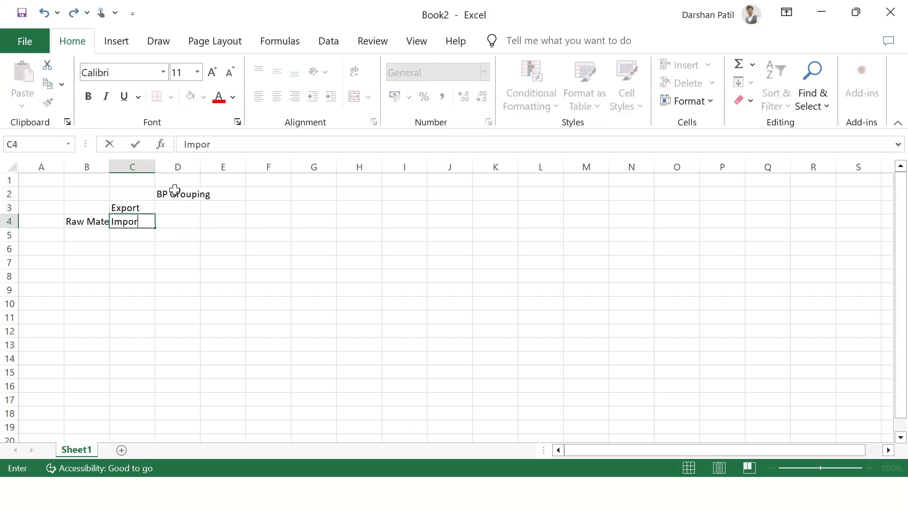
Widen column B to fit its text, and merge and center B3:B4 with middle vertical alignment.
{"action": "left_click_drag", "start_coordinate": [98, 208], "coordinate": [90, 221]}
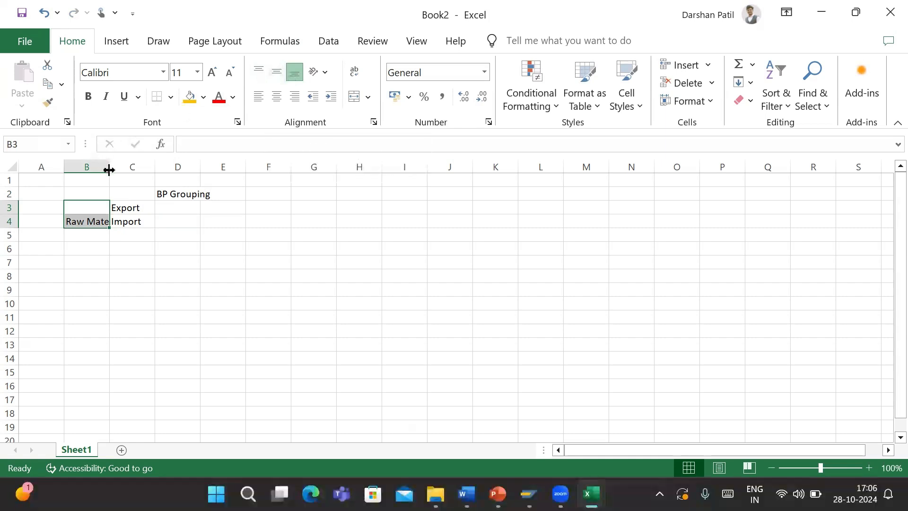
{"action": "left_click_drag", "start_coordinate": [109, 168], "coordinate": [142, 176]}
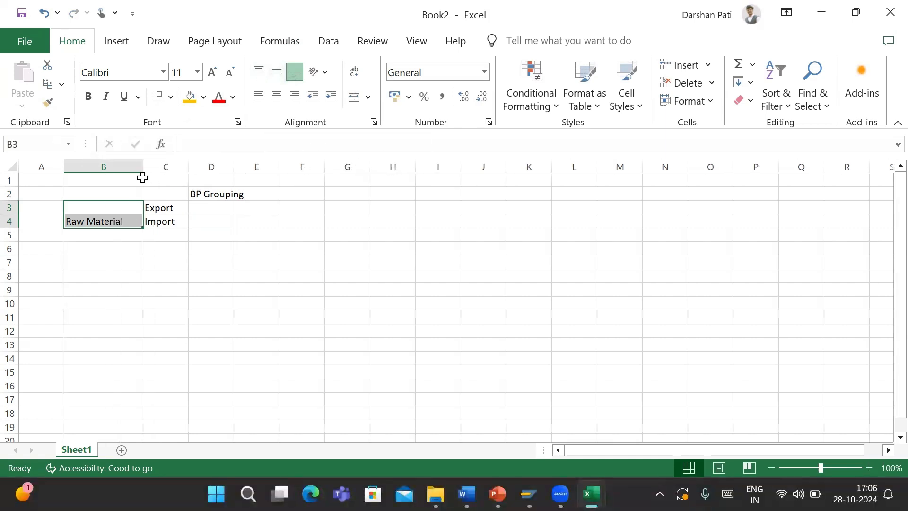
{"action": "left_click", "coordinate": [367, 98]}
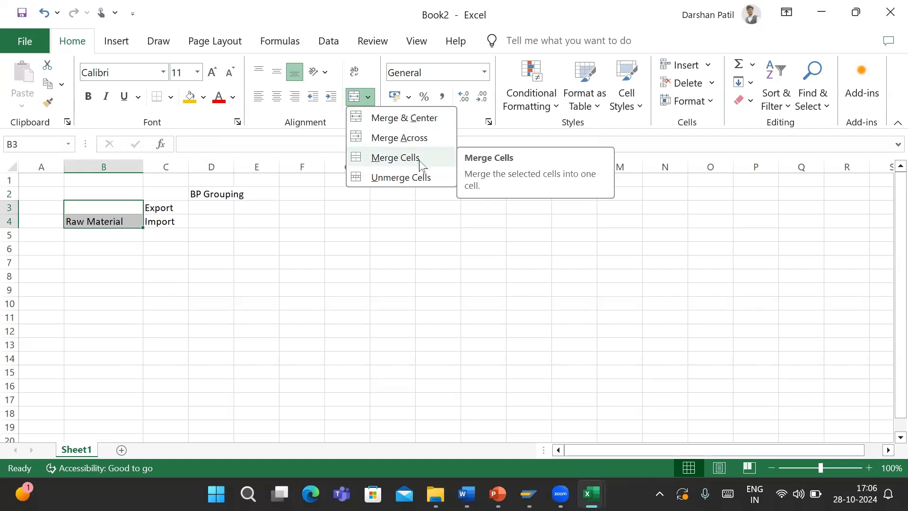
{"action": "left_click", "coordinate": [377, 184]}
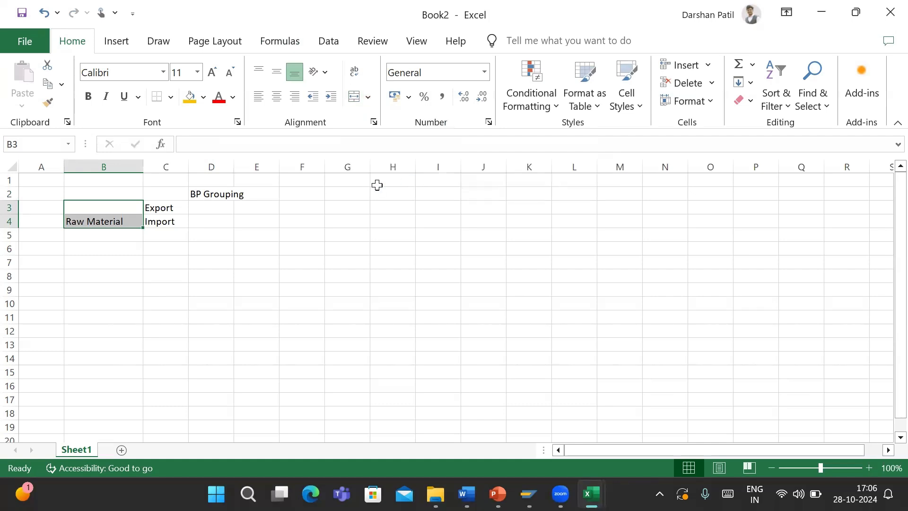
{"action": "left_click", "coordinate": [111, 207]}
{"action": "left_click_drag", "start_coordinate": [130, 214], "coordinate": [131, 222]}
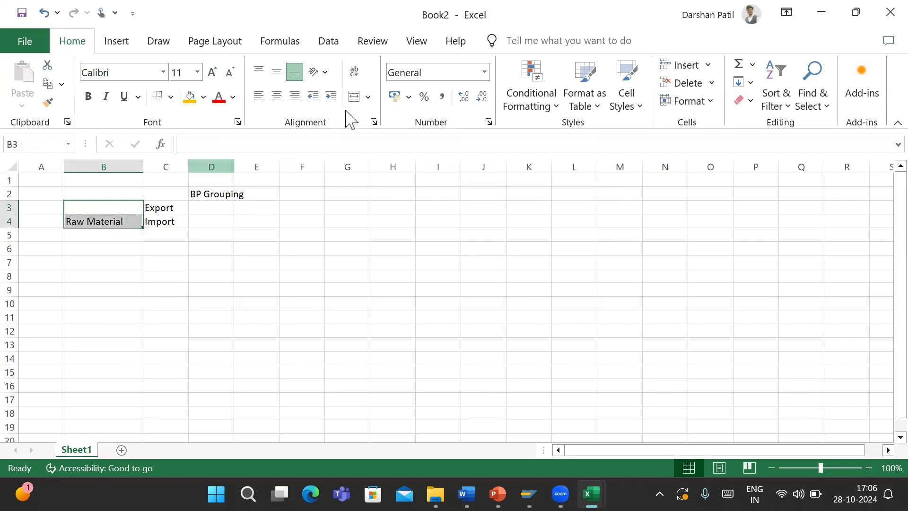
{"action": "left_click", "coordinate": [368, 96]}
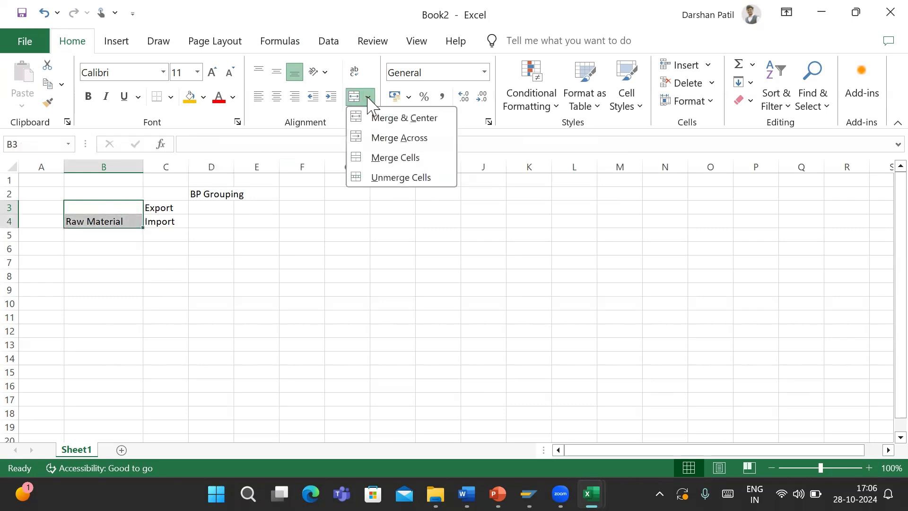
{"action": "left_click", "coordinate": [406, 122]}
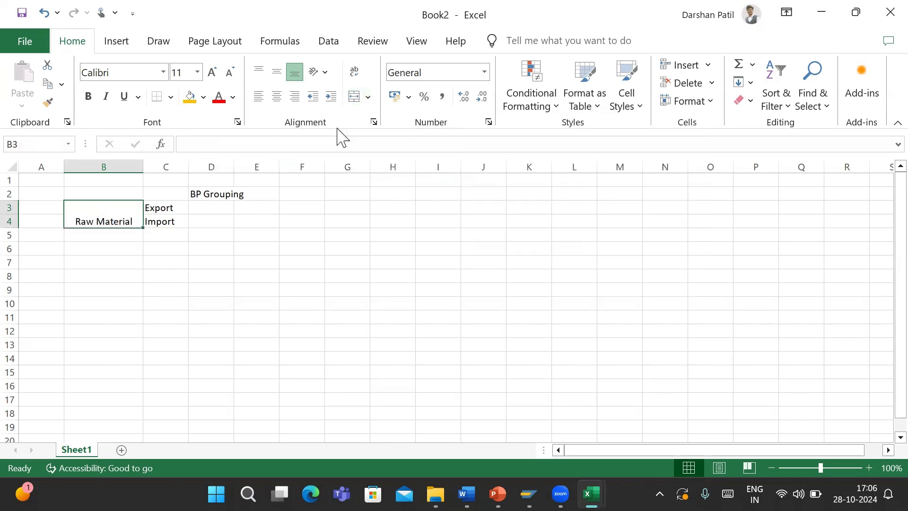
{"action": "left_click", "coordinate": [276, 73]}
Move the "BP Grouping" heading from cell D2 up to cell D1.
{"action": "left_click", "coordinate": [210, 193]}
{"action": "key", "text": "ctrl+c"}
{"action": "left_click", "coordinate": [217, 182]}
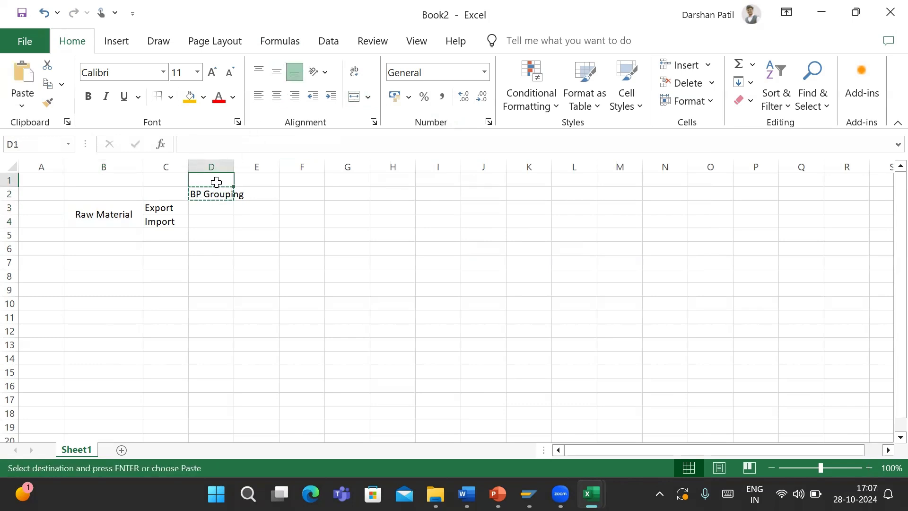
{"action": "key", "text": "ctrl+v"}
{"action": "left_click", "coordinate": [216, 196]}
{"action": "key", "text": "Delete"}
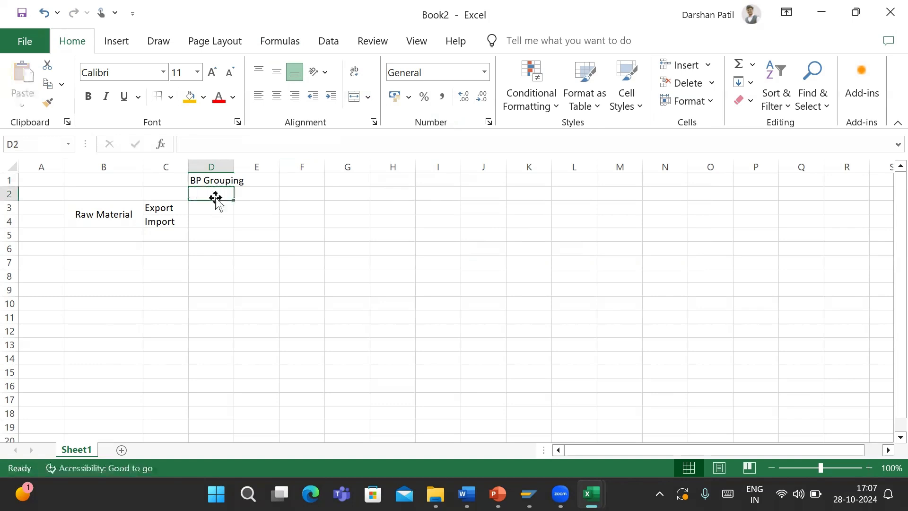
Enter the grouping codes EP01 for Export in D3 and IP01 for Import in D4.
{"action": "left_click", "coordinate": [210, 205]}
{"action": "type", "text": "EP01"}
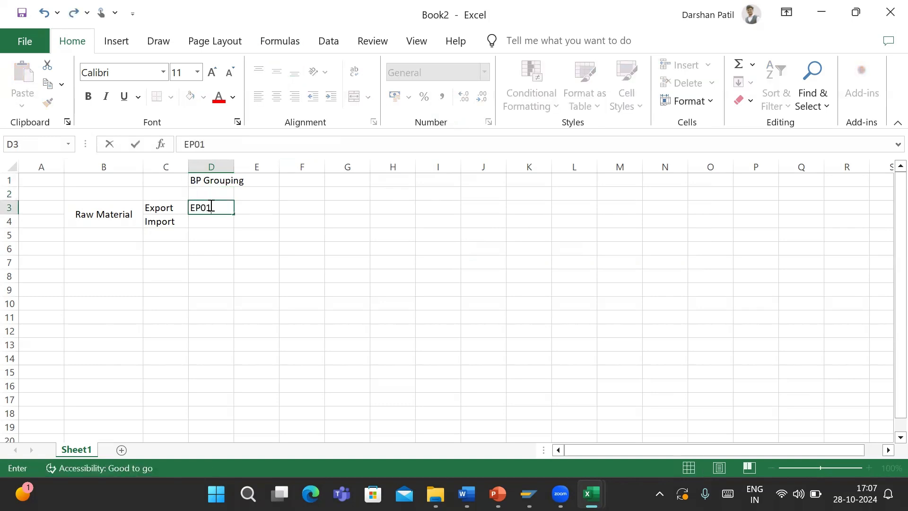
{"action": "key", "text": "Return"}
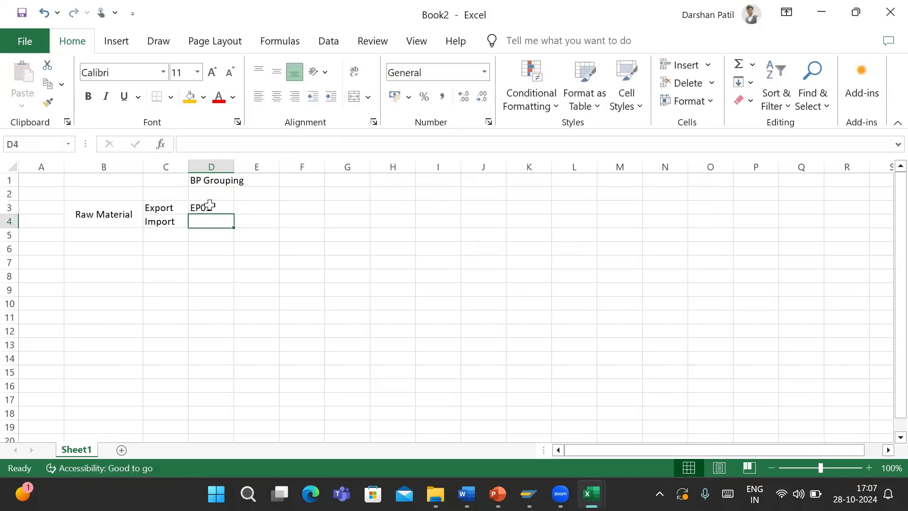
{"action": "type", "text": "IP01"}
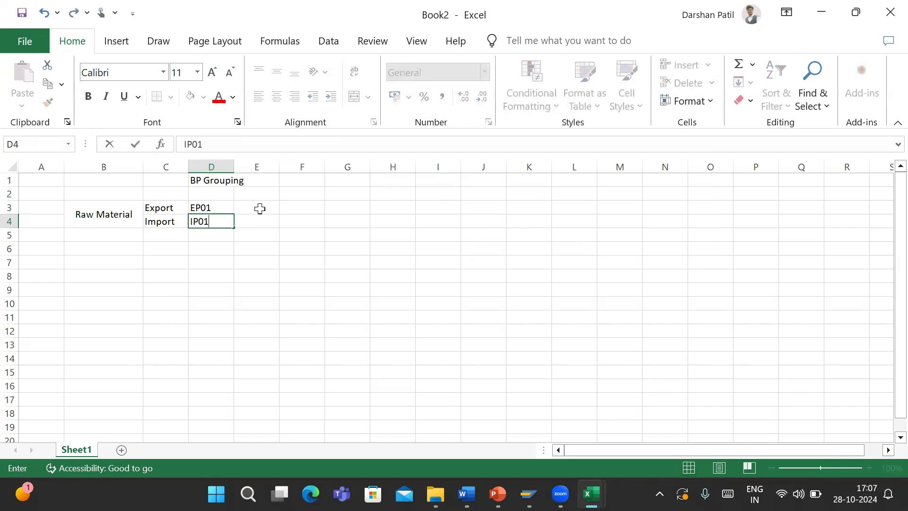
Try to enter the Export number range 1-1999 in cell E3 with its General format.
{"action": "left_click", "coordinate": [260, 208]}
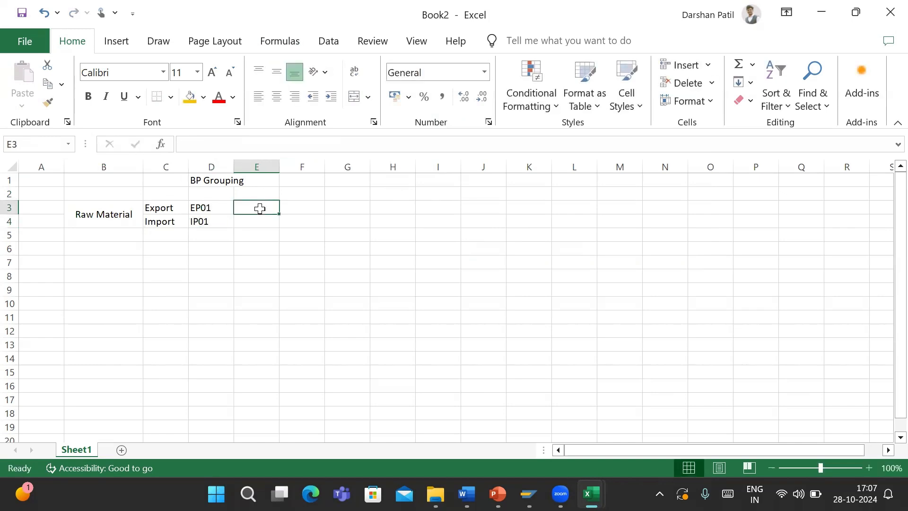
{"action": "type", "text": "1"}
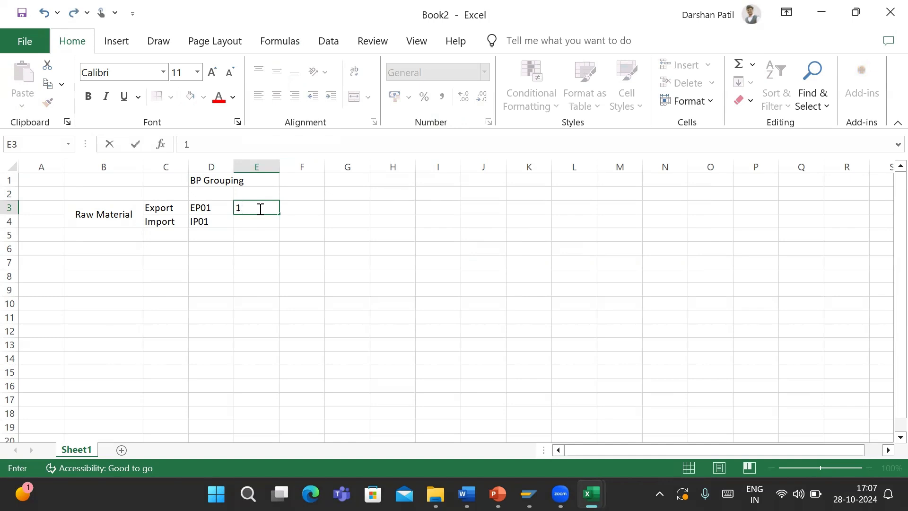
{"action": "type", "text": "-199"}
{"action": "key", "text": "Return"}
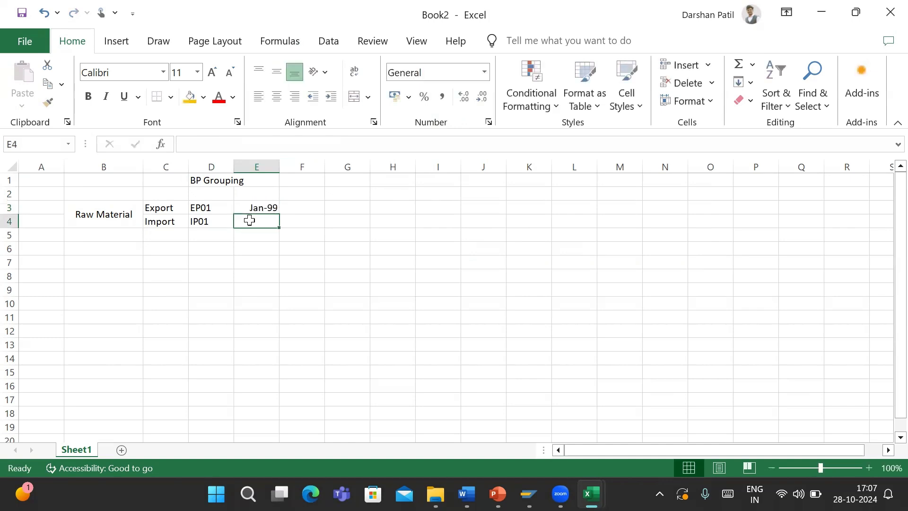
Format cell E3 as Text and enter the Export number range 1-1999 in it.
{"action": "left_click", "coordinate": [271, 207]}
{"action": "left_click", "coordinate": [480, 76]}
{"action": "type", "text": "Te"}
{"action": "key", "text": "Return"}
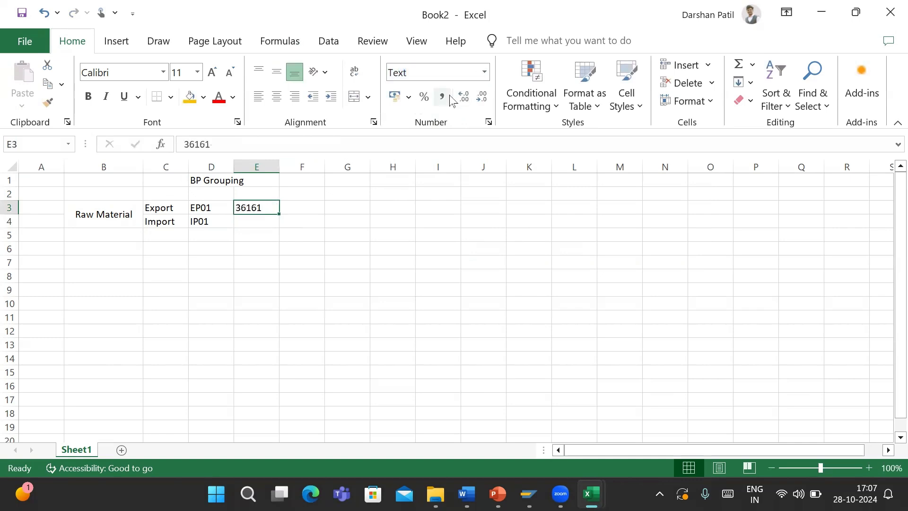
{"action": "type", "text": "1-1999"}
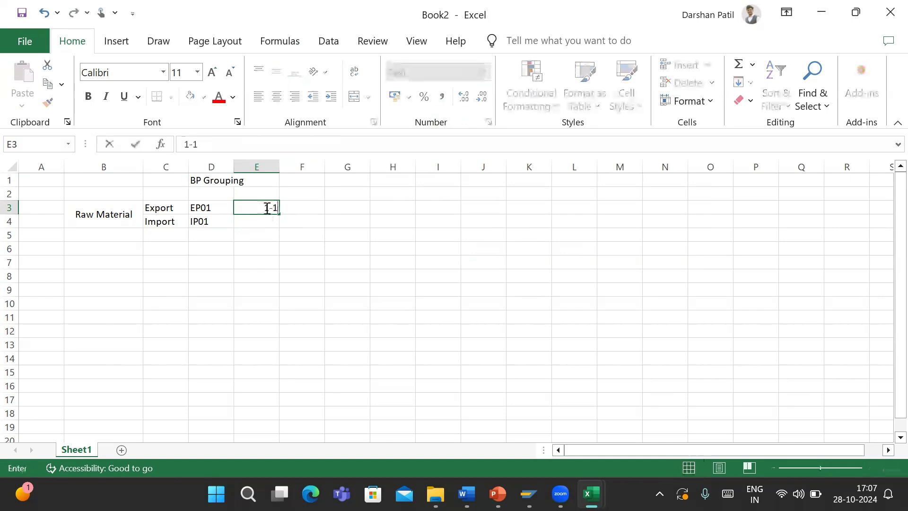
{"action": "key", "text": "Return"}
Enter the Import number range 2000-2999 in cell E4 and auto-fit the width of column E.
{"action": "type", "text": "2000-2999"}
{"action": "left_click", "coordinate": [318, 272]}
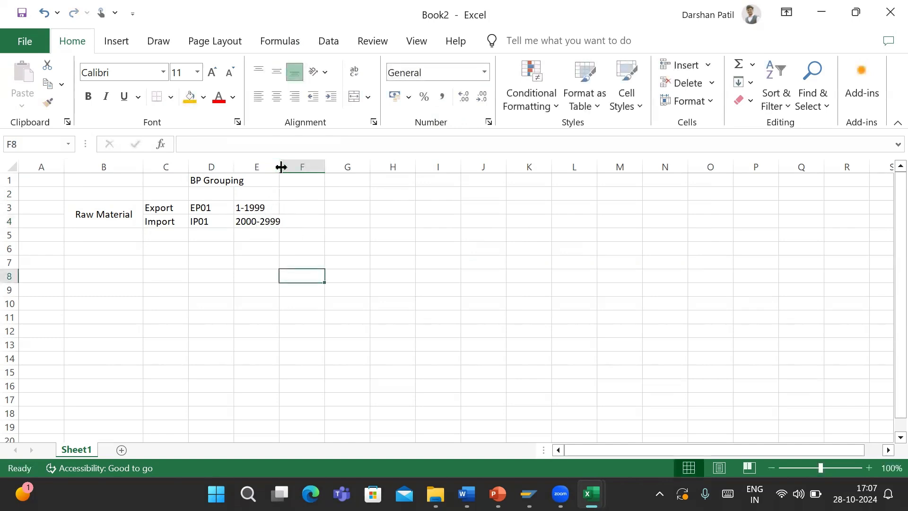
{"action": "left_click", "coordinate": [310, 208]}
{"action": "left_click", "coordinate": [309, 218]}
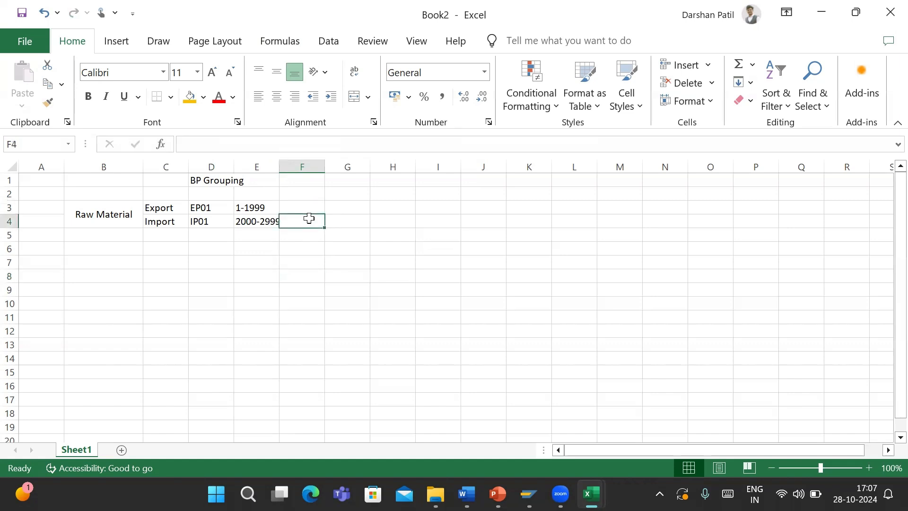
{"action": "double_click", "coordinate": [278, 164]}
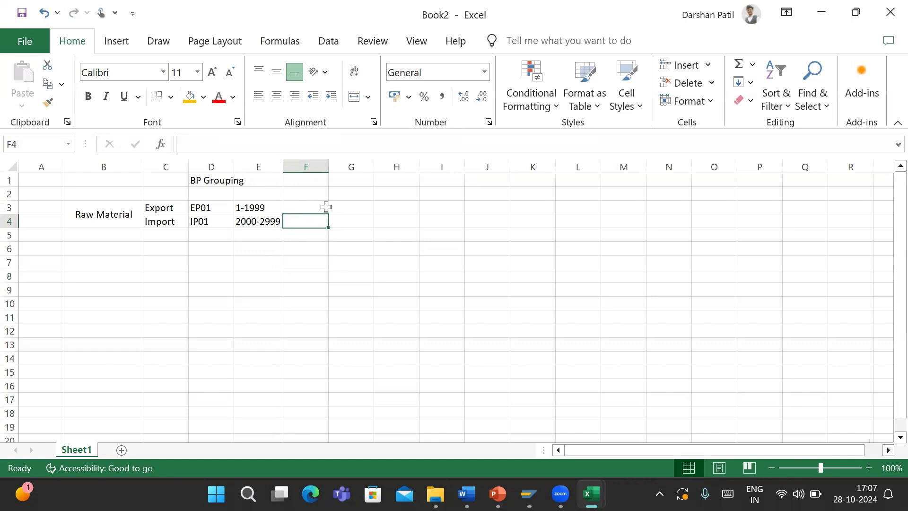
{"action": "left_click", "coordinate": [327, 208]}
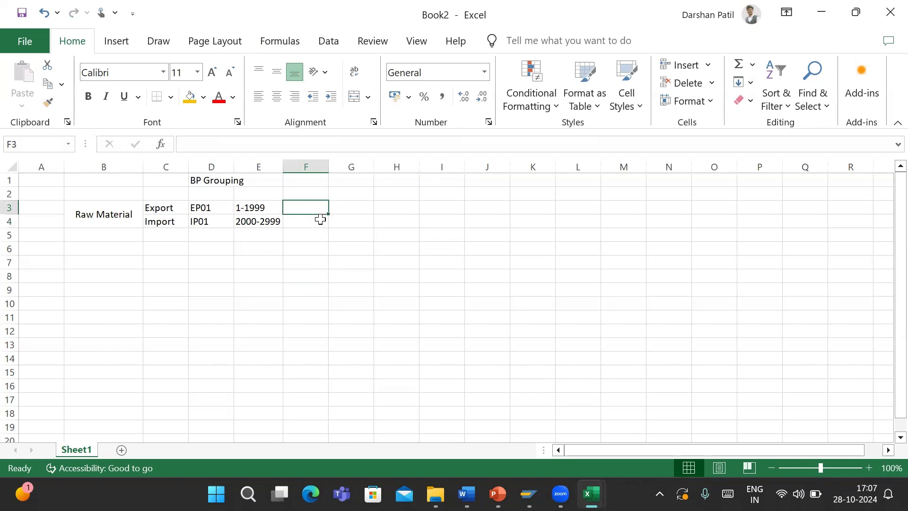
{"action": "left_click", "coordinate": [321, 221]}
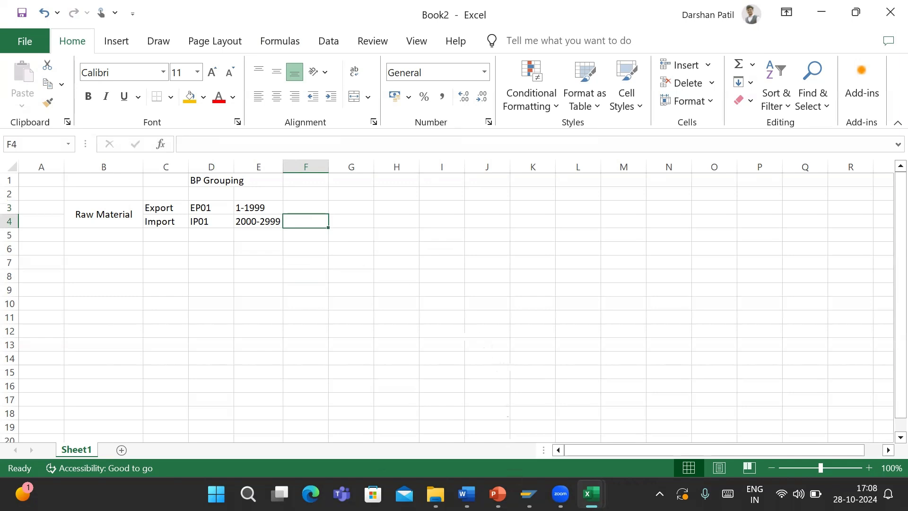
Switch to SAP and start creating an organization business partner to examine its grouping and address fields.
{"action": "mouse_move", "coordinate": [528, 493]}
{"action": "left_click", "coordinate": [563, 428]}
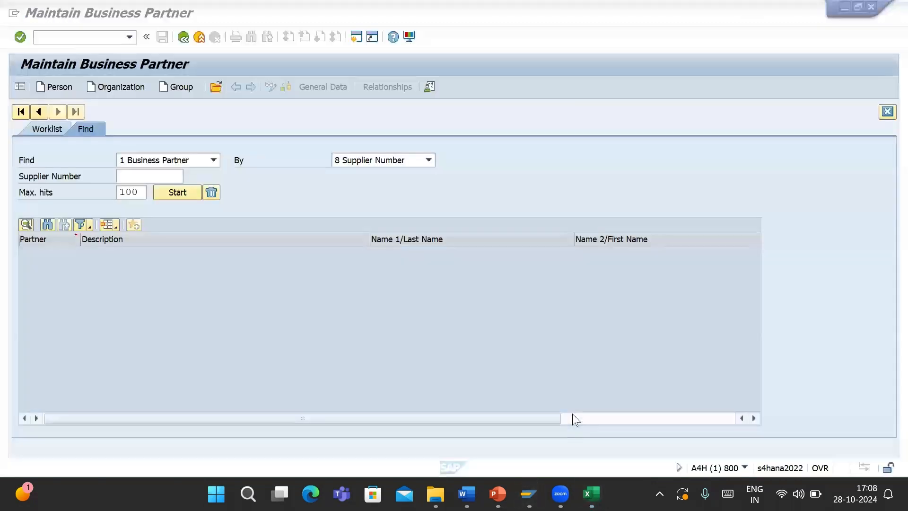
{"action": "left_click", "coordinate": [128, 88]}
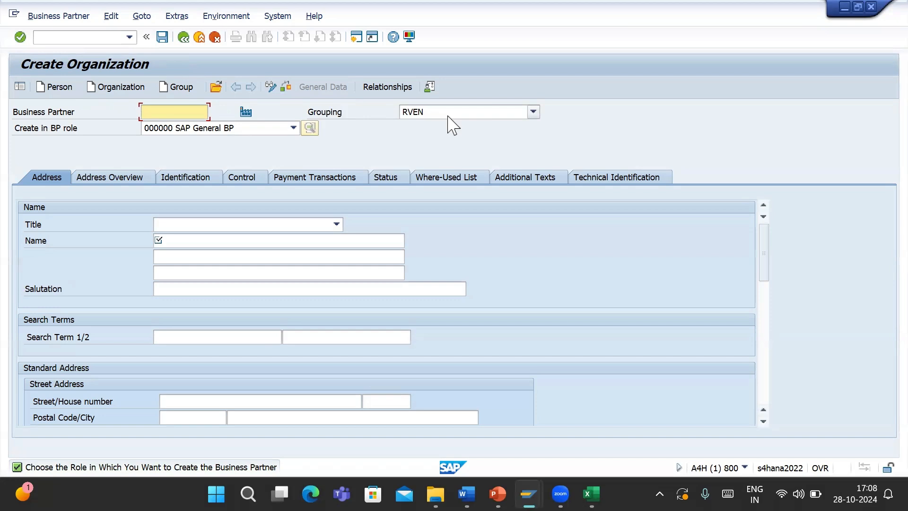
{"action": "left_click", "coordinate": [448, 116]}
{"action": "left_click", "coordinate": [573, 140]}
{"action": "mouse_move", "coordinate": [764, 257]}
{"action": "left_mouse_down"}
{"action": "mouse_move", "coordinate": [762, 353]}
{"action": "mouse_move", "coordinate": [750, 249]}
{"action": "left_mouse_up"}
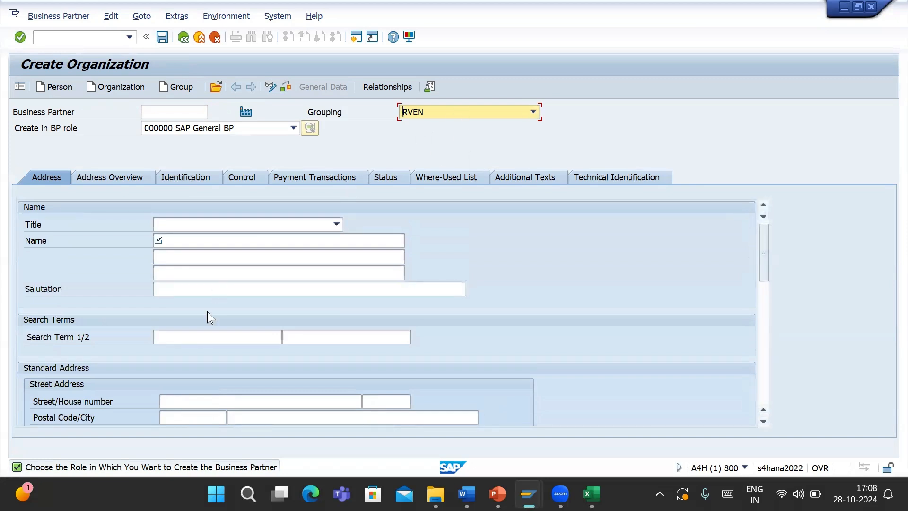
{"action": "scroll", "coordinate": [760, 257], "scroll_direction": "down", "scroll_amount": 3}
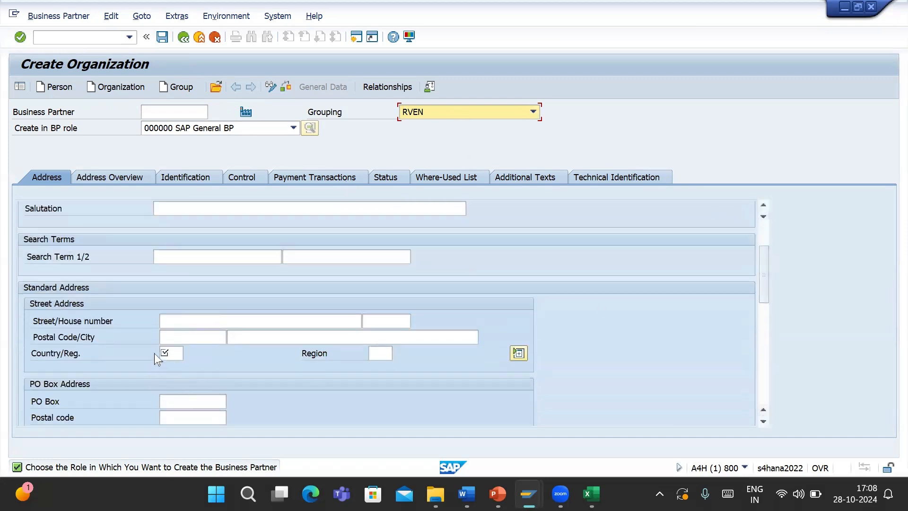
{"action": "left_click", "coordinate": [194, 325]}
{"action": "left_click", "coordinate": [192, 335]}
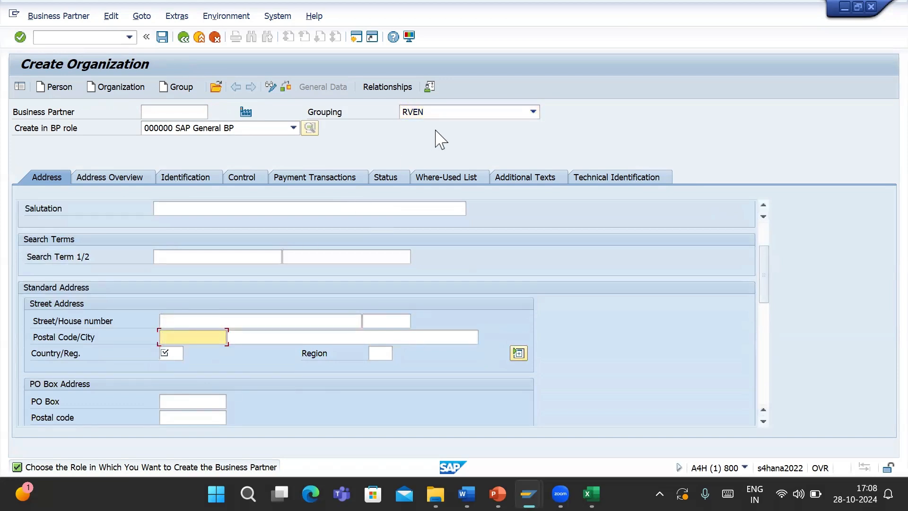
Switch back to Excel and enter the field status options "O/M/H" in cell F3 on the Export row.
{"action": "key", "text": "alt+Tab"}
{"action": "left_click", "coordinate": [297, 219]}
{"action": "left_click", "coordinate": [311, 207]}
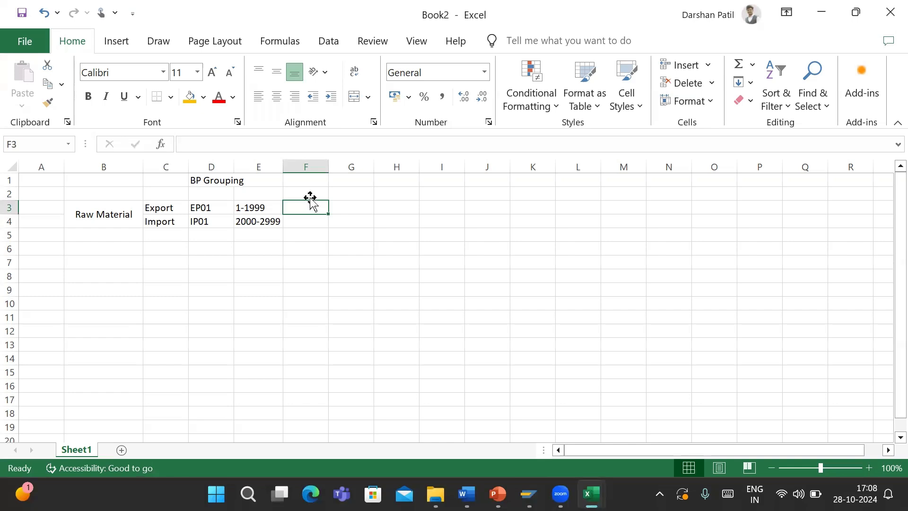
{"action": "type", "text": "O/M/H"}
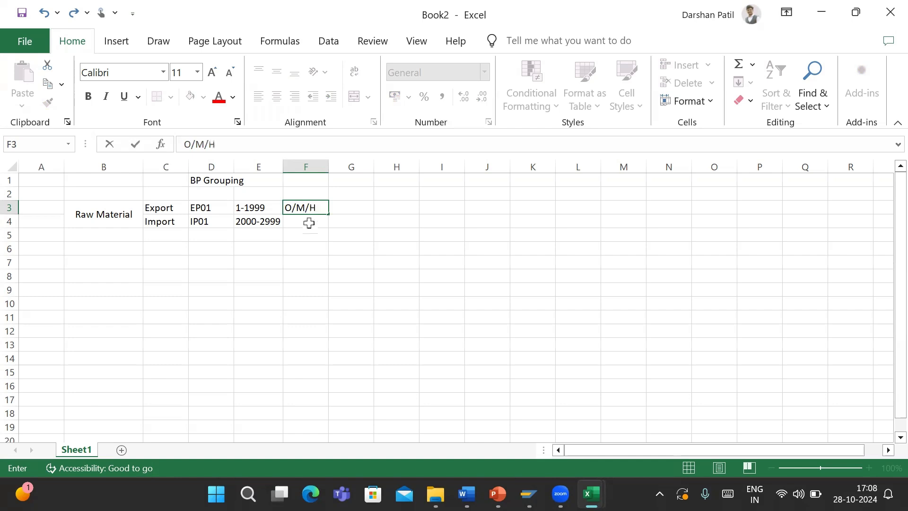
{"action": "key", "text": "Return"}
Copy the "O/M/H" entry from cell F3 to cell F4 on the Import row.
{"action": "left_click", "coordinate": [322, 208]}
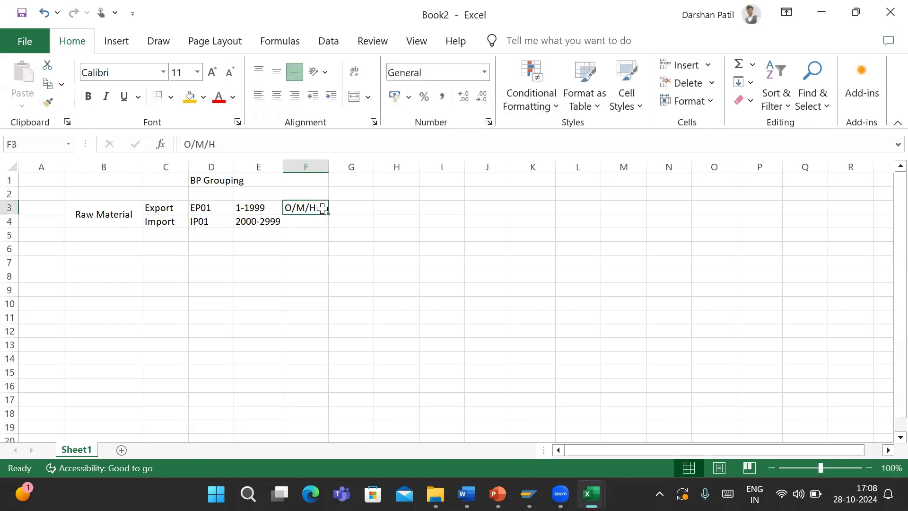
{"action": "key", "text": "ctrl+c"}
{"action": "left_click", "coordinate": [309, 219]}
{"action": "key", "text": "ctrl+v"}
{"action": "left_click", "coordinate": [251, 195]}
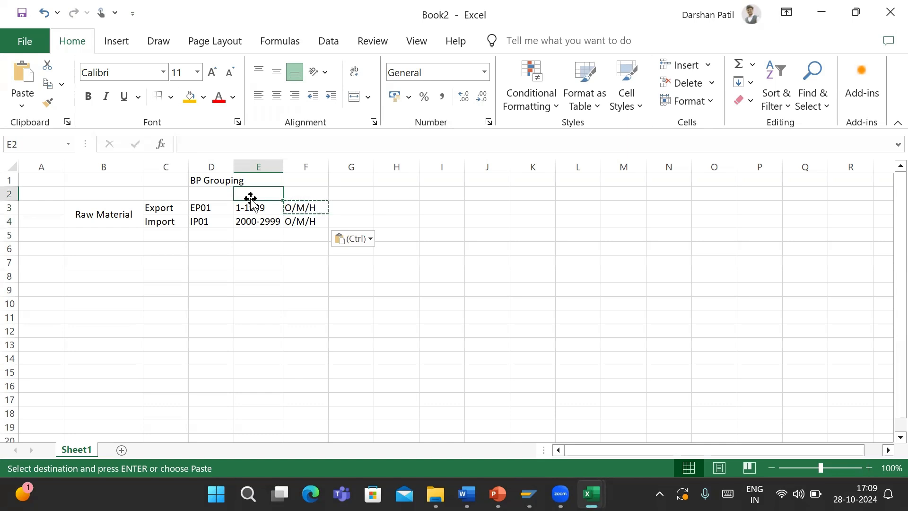
Enter the column heading "Categorization" in cell D2 and auto-fit the width of column D.
{"action": "key", "text": "Escape"}
{"action": "left_click", "coordinate": [376, 262]}
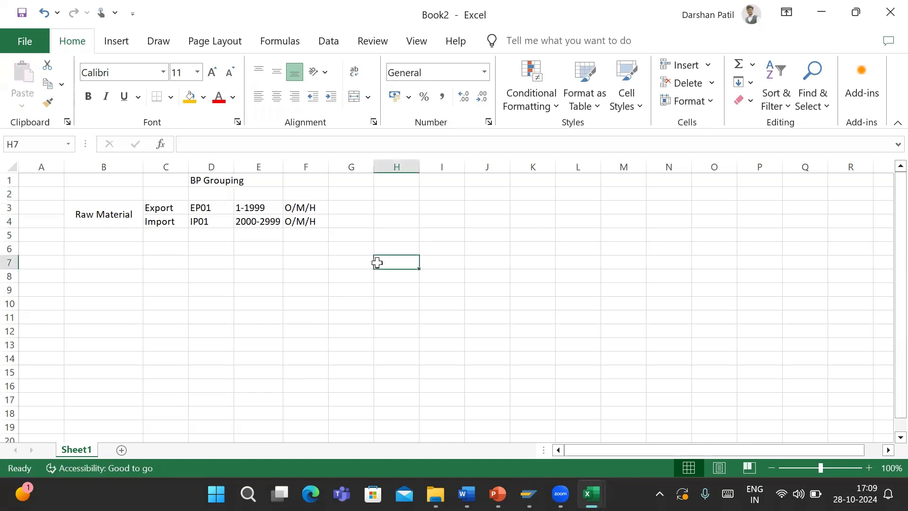
{"action": "left_click", "coordinate": [213, 194]}
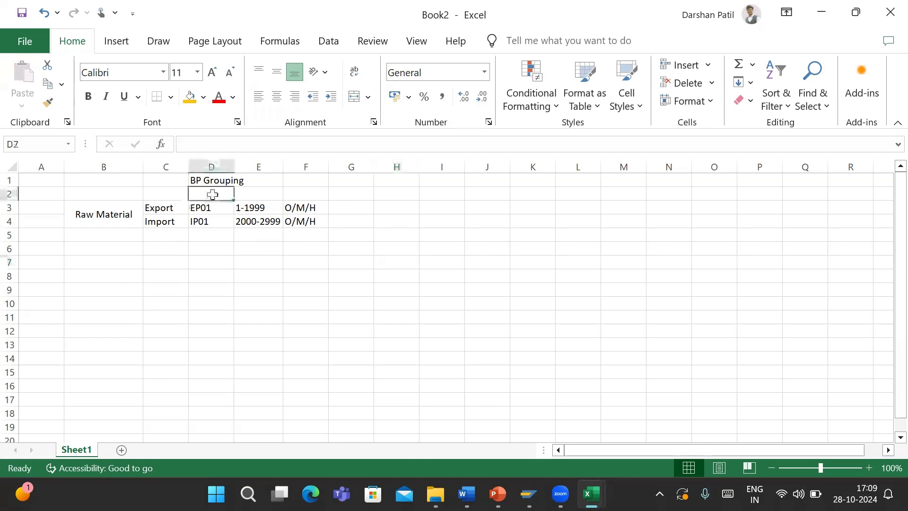
{"action": "type", "text": "Categoriza"}
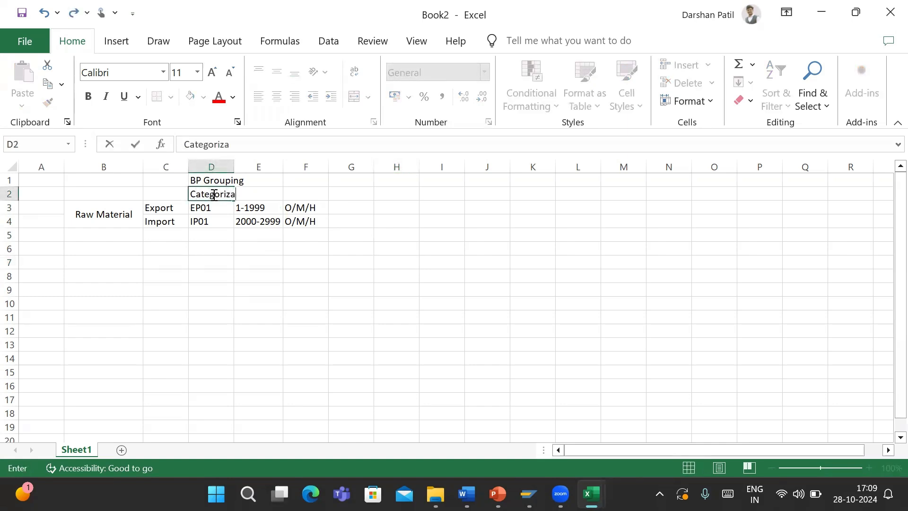
{"action": "left_click", "coordinate": [232, 167]}
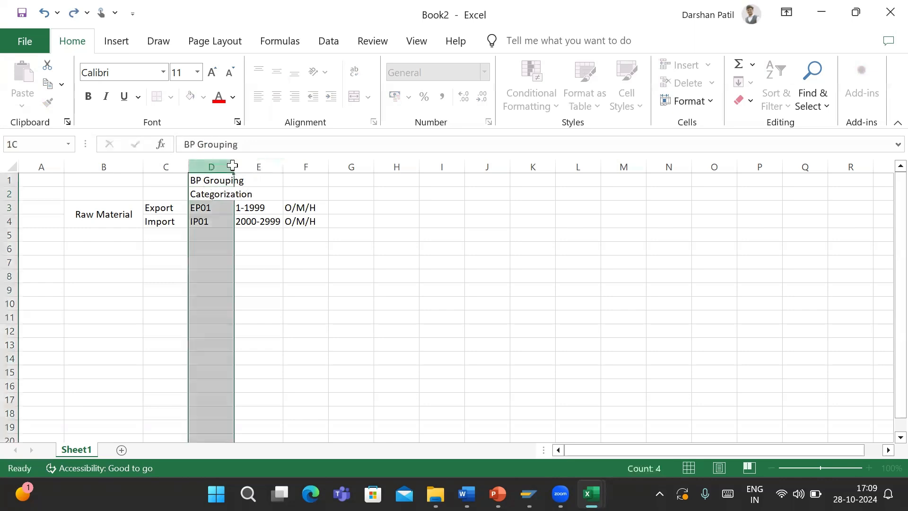
{"action": "double_click", "coordinate": [235, 166]}
{"action": "left_click", "coordinate": [273, 247]}
Enter the headings "No range" in E2 and "Field status" in F2, auto-fitting column F.
{"action": "left_click", "coordinate": [284, 197]}
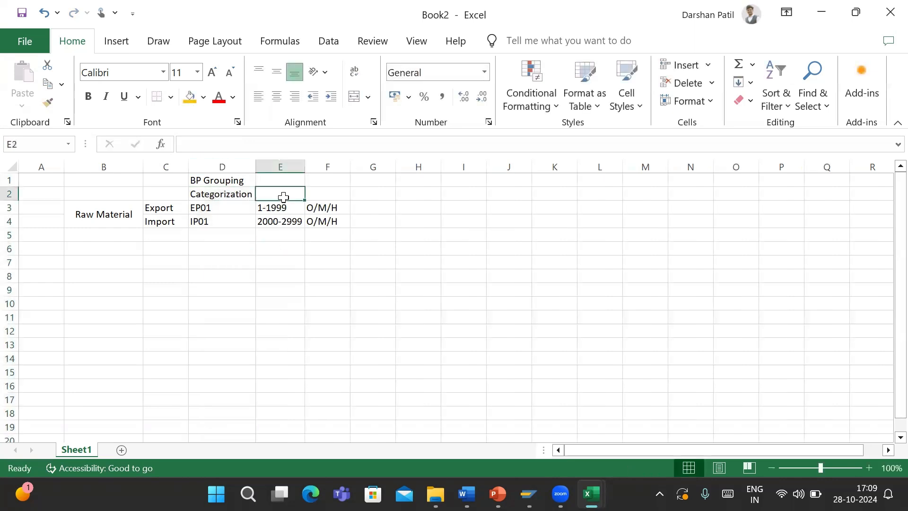
{"action": "type", "text": "No range"}
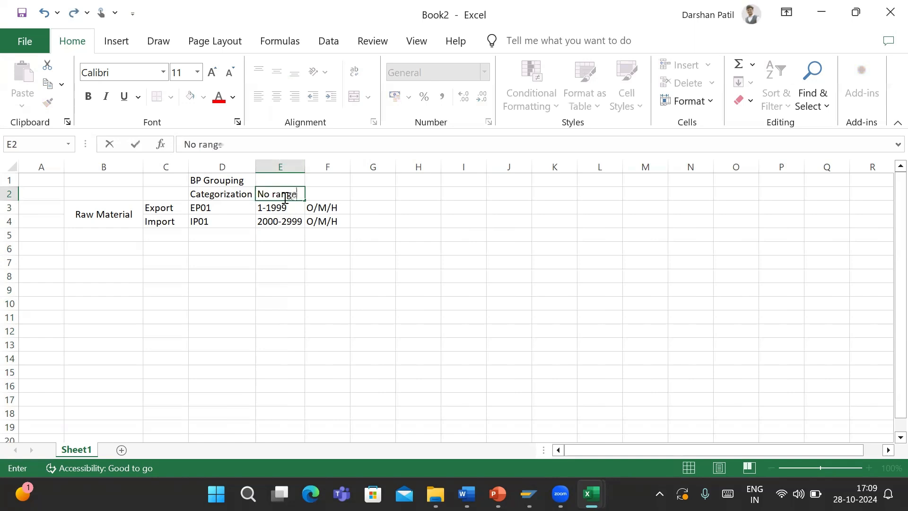
{"action": "left_click", "coordinate": [346, 189]}
{"action": "type", "text": "Field"}
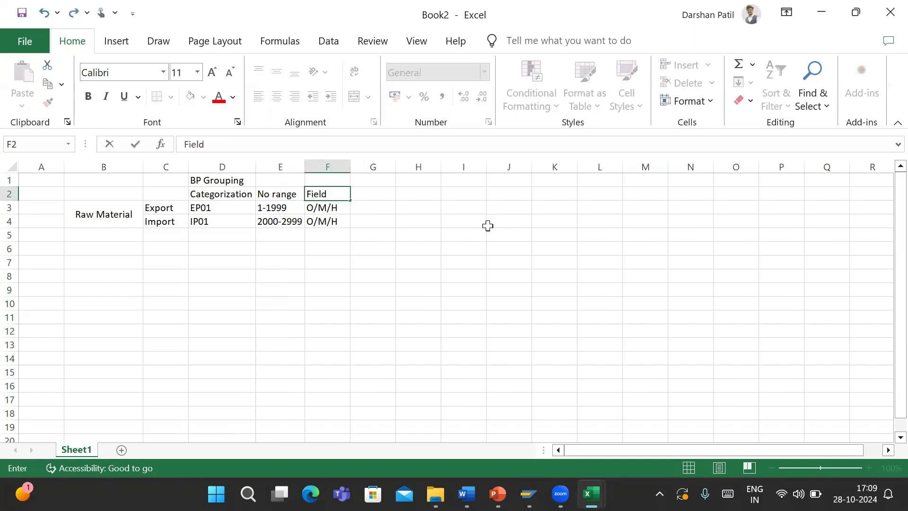
{"action": "type", "text": " status"}
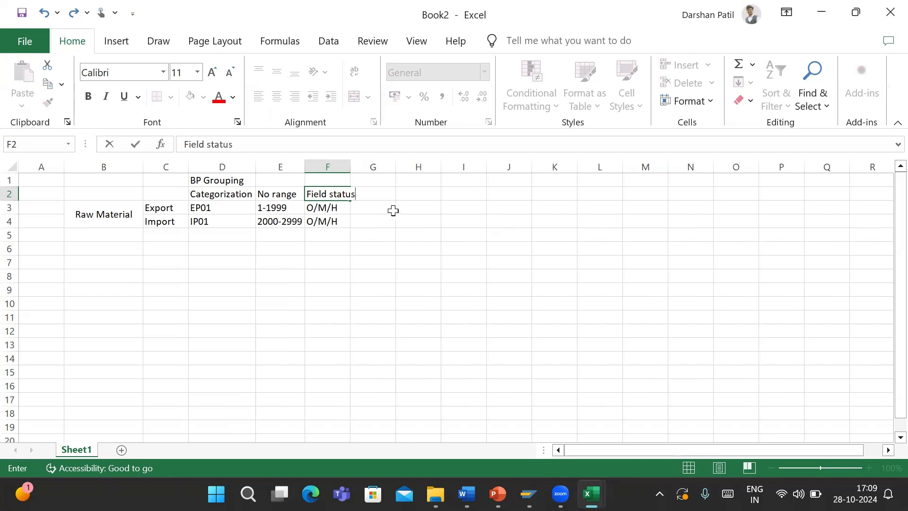
{"action": "left_click", "coordinate": [393, 211]}
{"action": "double_click", "coordinate": [351, 166]}
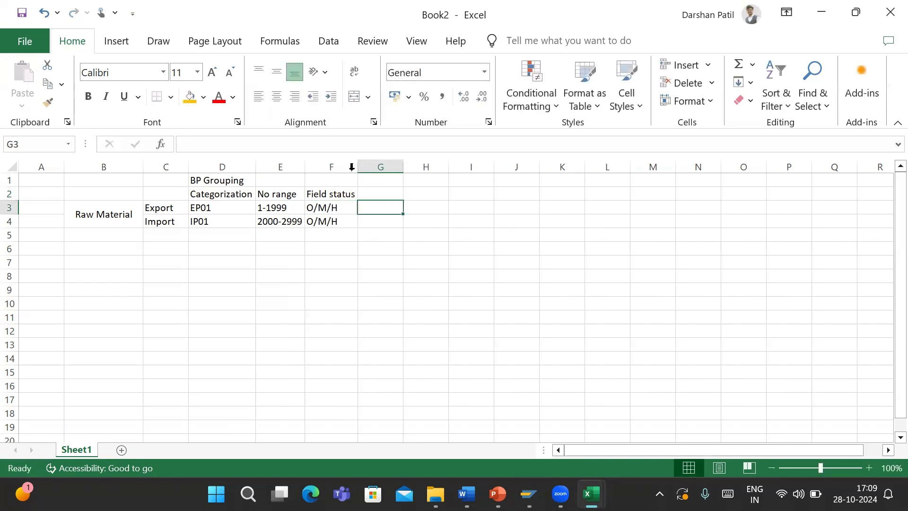
{"action": "left_click", "coordinate": [282, 210]}
{"action": "left_click", "coordinate": [287, 230]}
{"action": "left_click", "coordinate": [294, 224]}
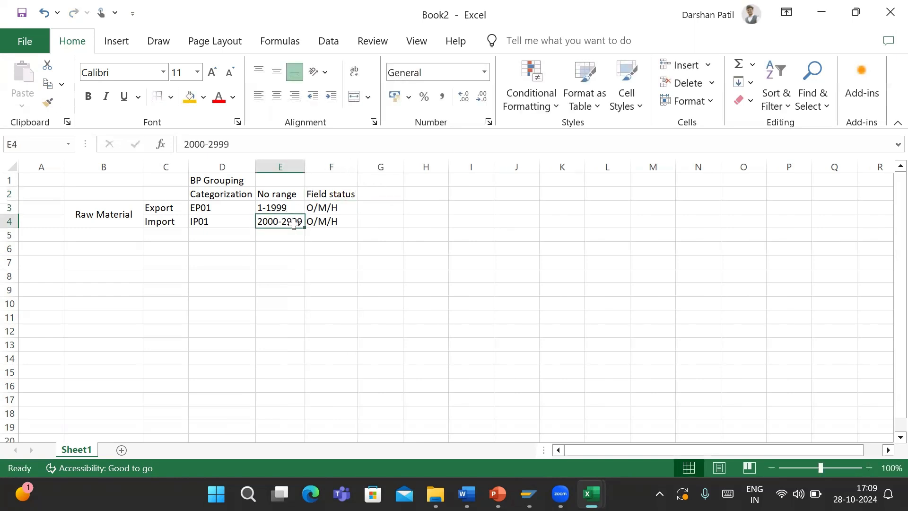
{"action": "left_click", "coordinate": [296, 250]}
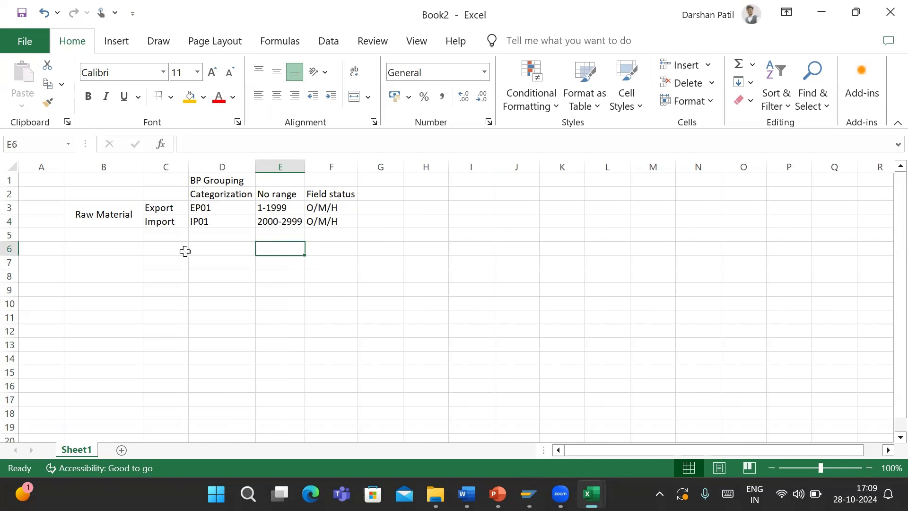
Enter the sample business partner number "BP-2000" in cell B7 below the table.
{"action": "left_click", "coordinate": [133, 266]}
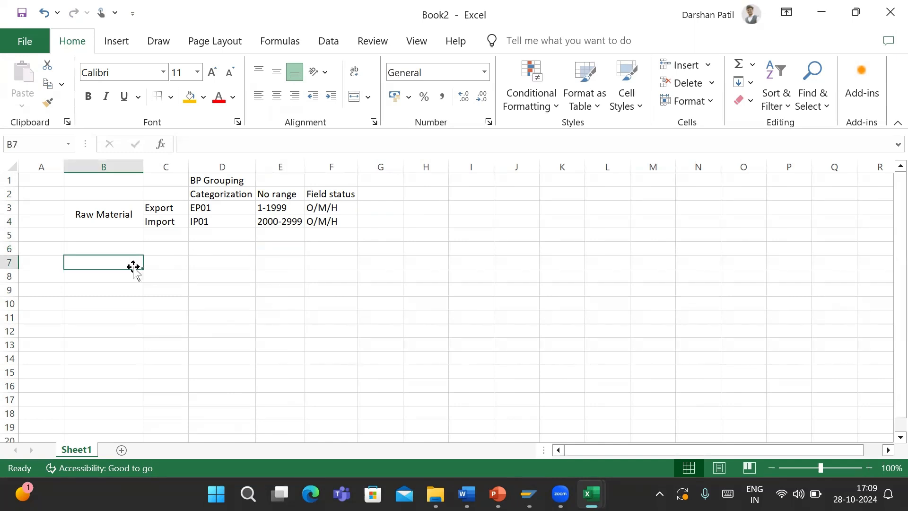
{"action": "type", "text": "BP"}
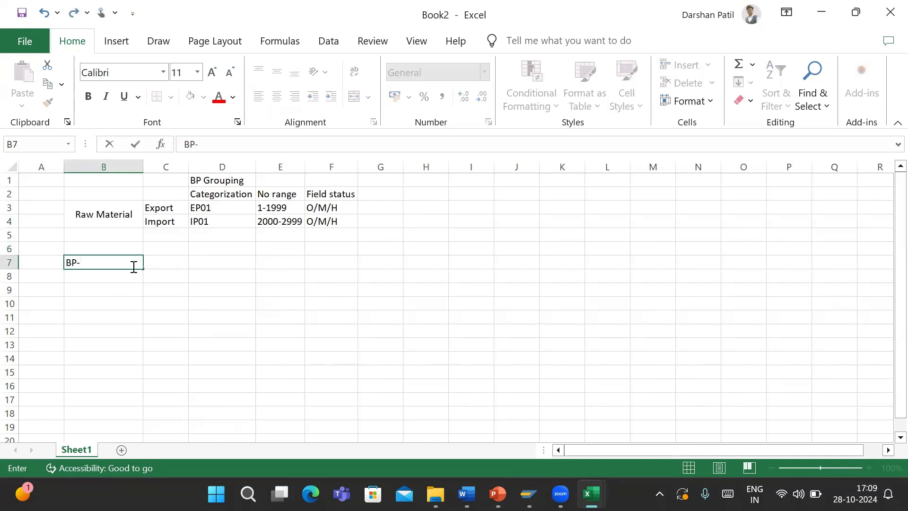
{"action": "type", "text": "-2000"}
{"action": "left_click", "coordinate": [274, 301]}
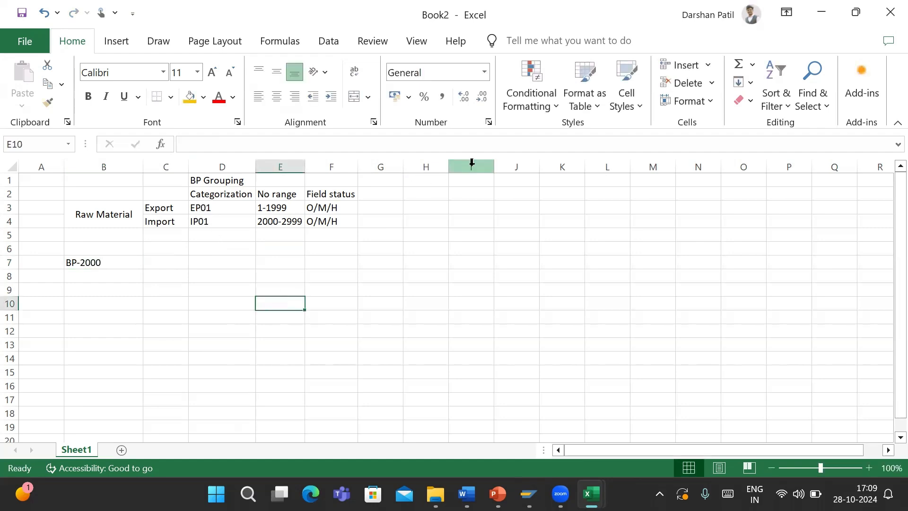
Fill the "BP Grouping" heading cell D1 with the standard orange color.
{"action": "left_click", "coordinate": [242, 181]}
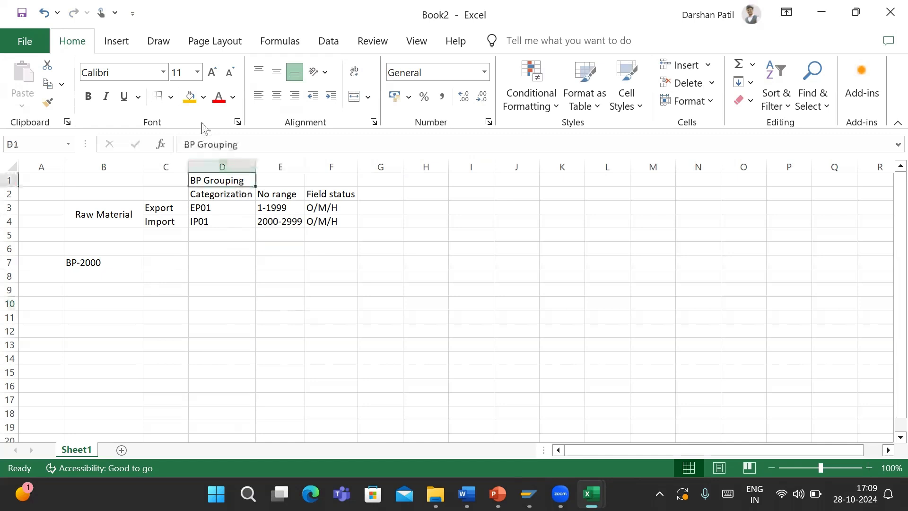
{"action": "left_click", "coordinate": [204, 97]}
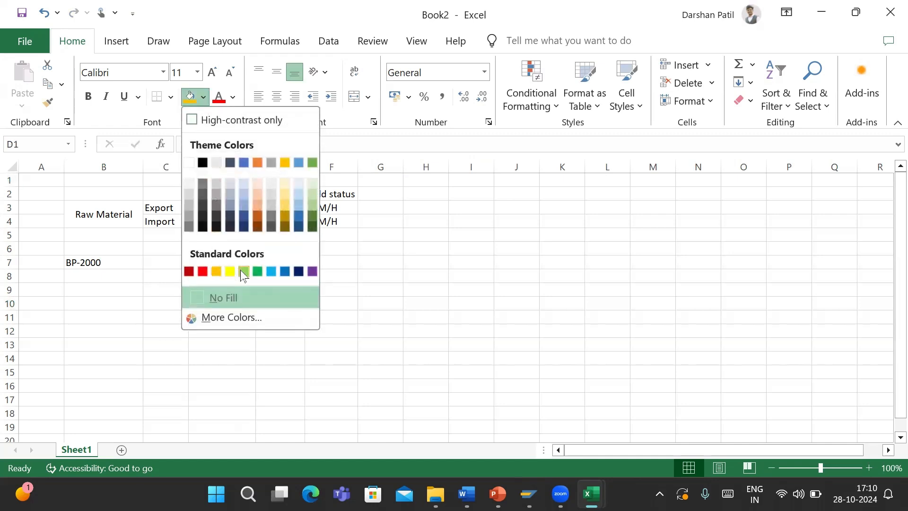
{"action": "left_click", "coordinate": [216, 270]}
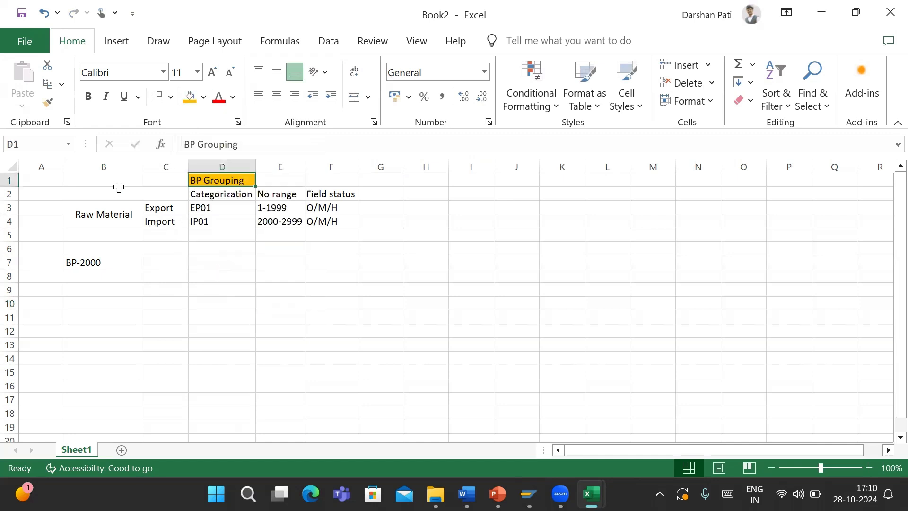
Copy the BP Grouping table in C1:F4 and paste it starting at cell I1.
{"action": "left_click_drag", "start_coordinate": [171, 180], "coordinate": [325, 221]}
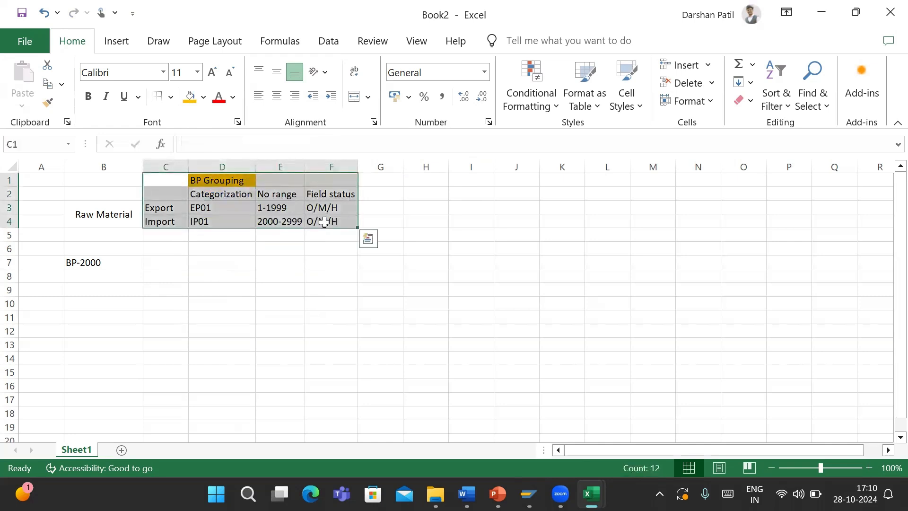
{"action": "key", "text": "ctrl+c"}
{"action": "left_click", "coordinate": [473, 181]}
{"action": "key", "text": "ctrl+v"}
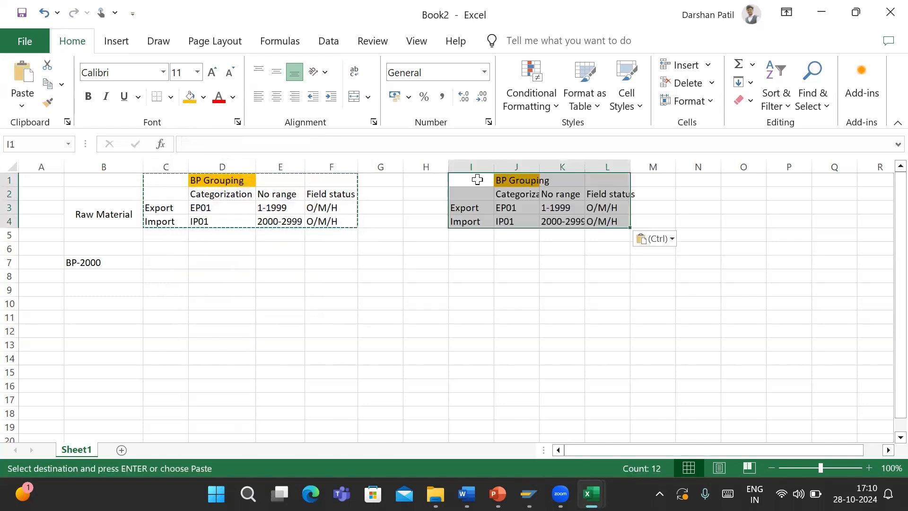
Change the copied table's heading in J1 to "Vendor Account Group" and auto-fit column J.
{"action": "left_click", "coordinate": [513, 177]}
{"action": "type", "text": "vendor Account Group"}
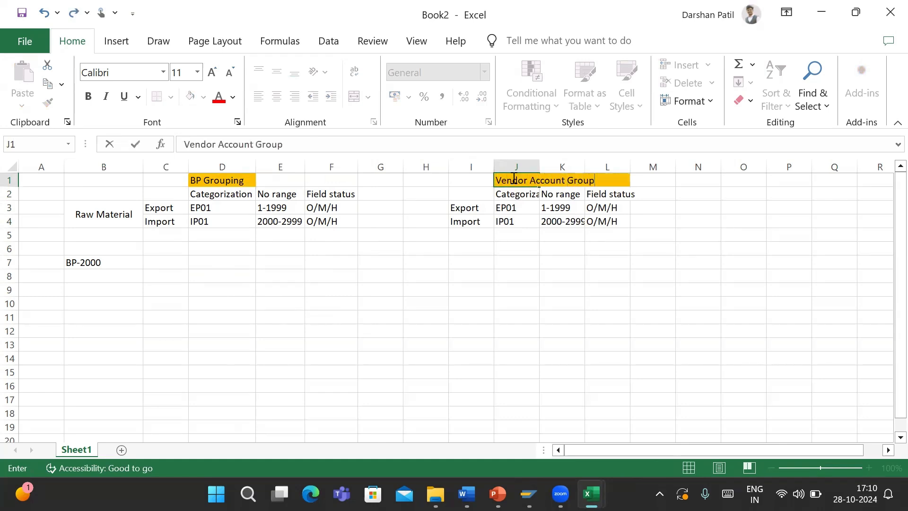
{"action": "left_click", "coordinate": [524, 209]}
{"action": "double_click", "coordinate": [539, 167]}
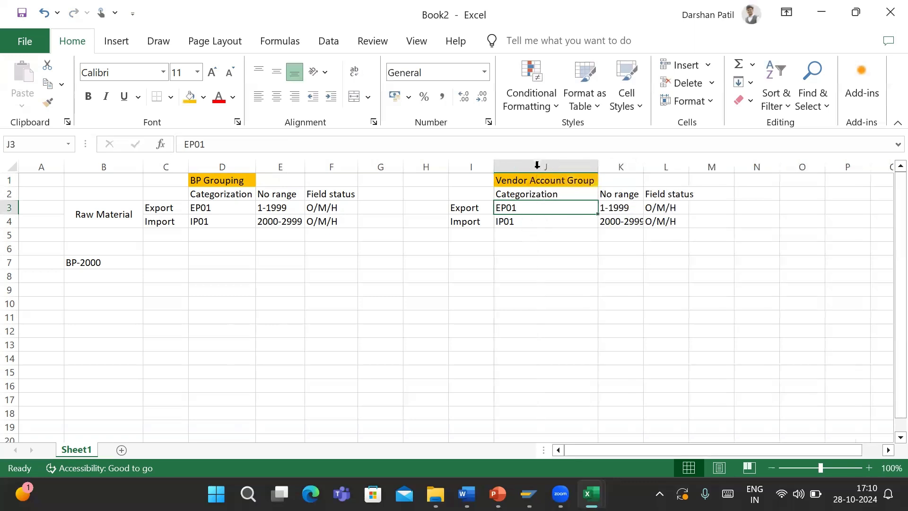
Switch to SAP and examine the new organization's address, communication and Grouping fields against the Excel table.
{"action": "mouse_move", "coordinate": [528, 494]}
{"action": "left_click", "coordinate": [580, 418]}
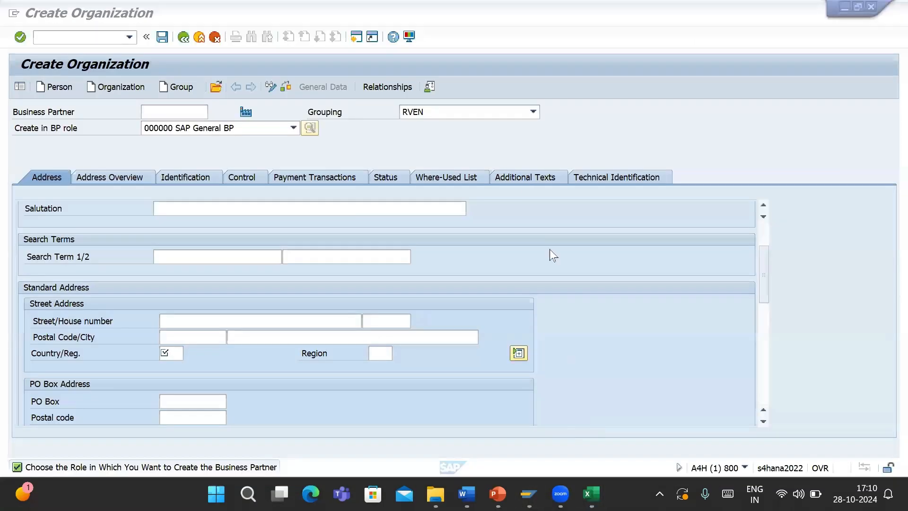
{"action": "left_click_drag", "start_coordinate": [763, 276], "coordinate": [757, 341]}
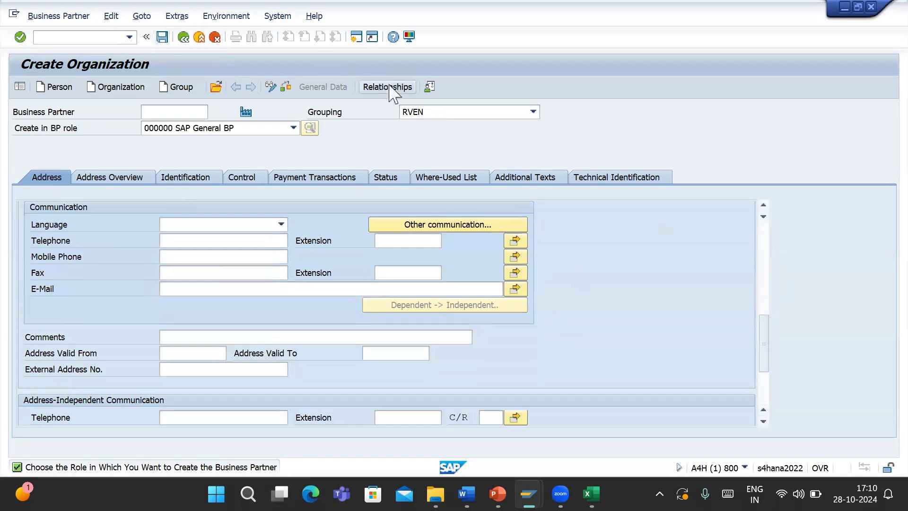
{"action": "key", "text": "alt+Tab"}
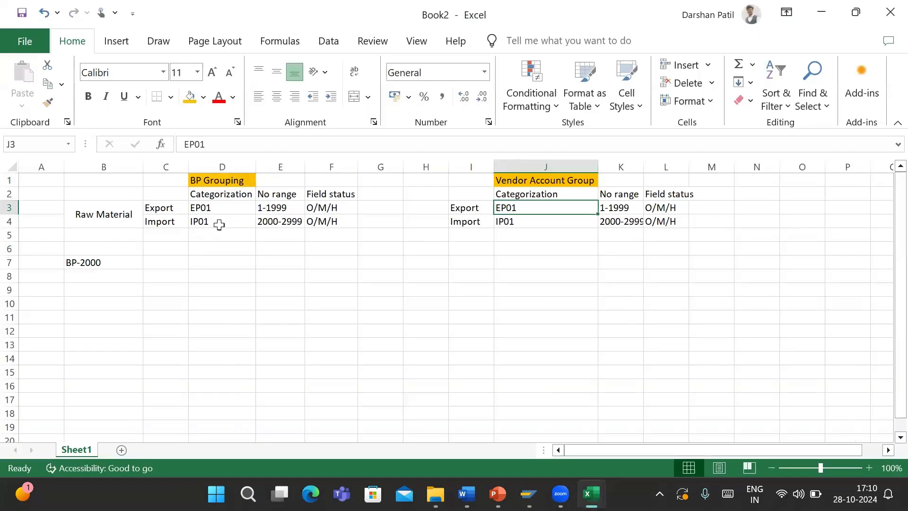
{"action": "key", "text": "alt+Tab"}
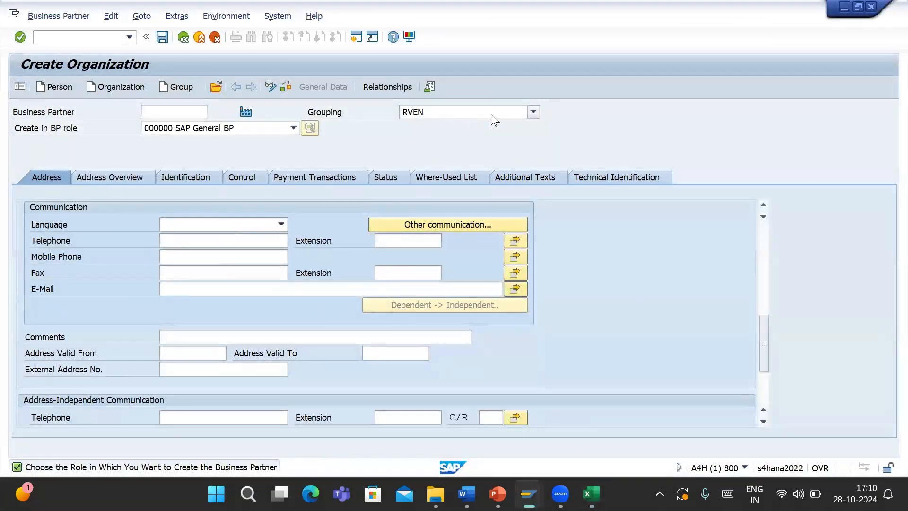
{"action": "left_click", "coordinate": [494, 120]}
Compare the BP-2000 entry in Excel with the general data fields of the new organization in SAP.
{"action": "key", "text": "alt+Tab"}
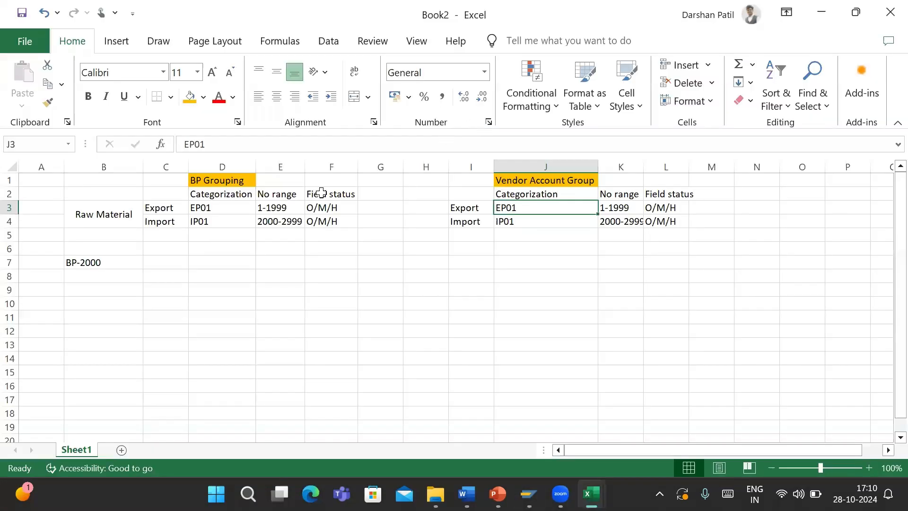
{"action": "left_click", "coordinate": [119, 272]}
{"action": "left_click", "coordinate": [119, 264]}
{"action": "key", "text": "alt+Tab"}
{"action": "key", "text": "alt+Tab"}
{"action": "key", "text": "alt+Tab"}
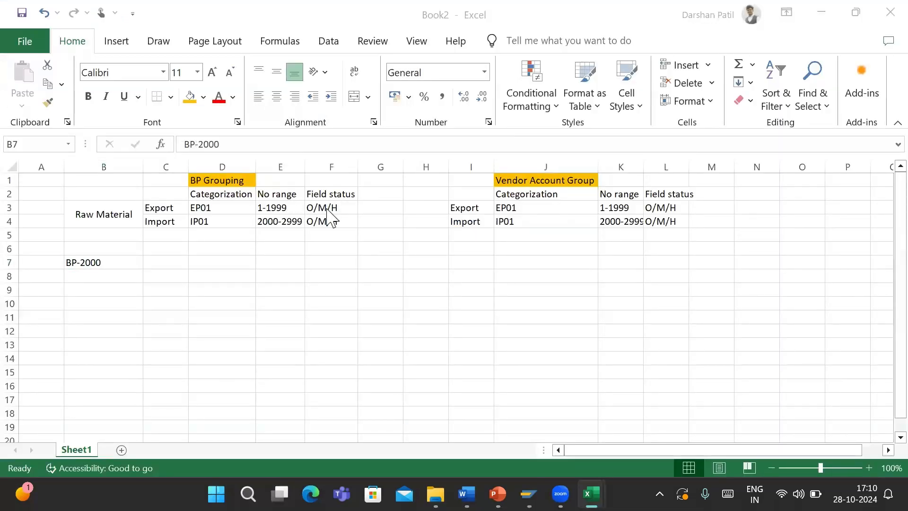
{"action": "left_click_drag", "start_coordinate": [768, 330], "coordinate": [763, 238]}
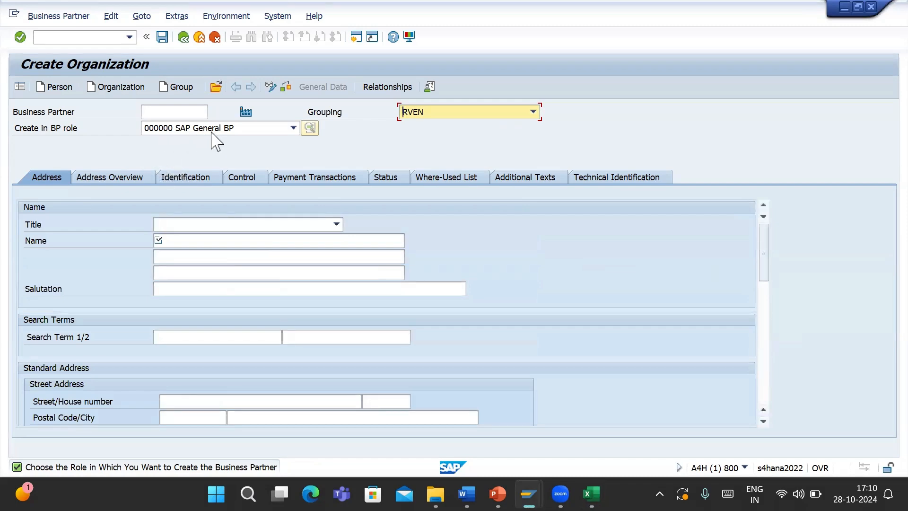
Switch to Excel and enter the role label "000000-General Data" in cell F1 above the Field status heading.
{"action": "key", "text": "alt+Tab"}
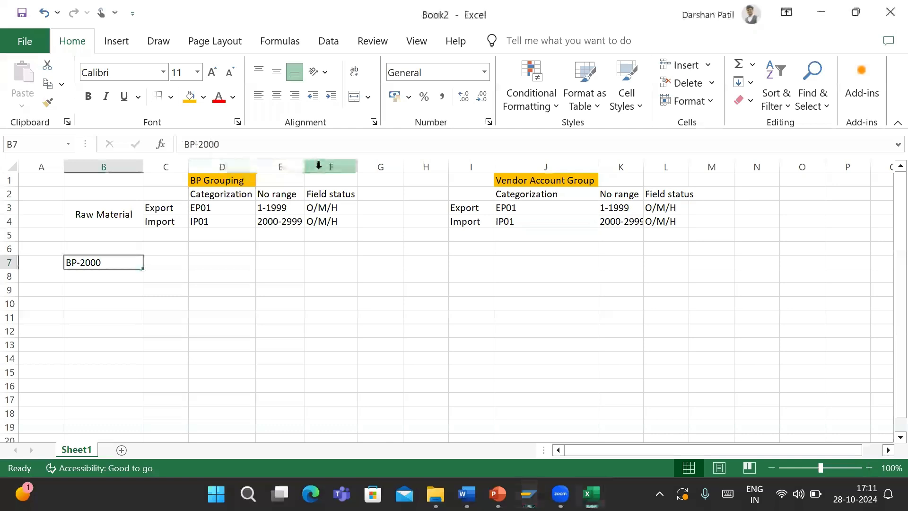
{"action": "left_click", "coordinate": [320, 178]}
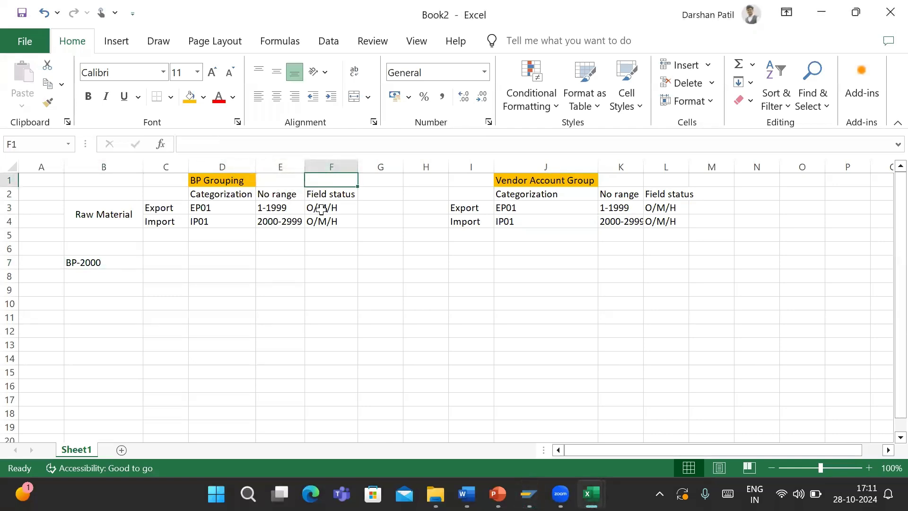
{"action": "type", "text": "00000"}
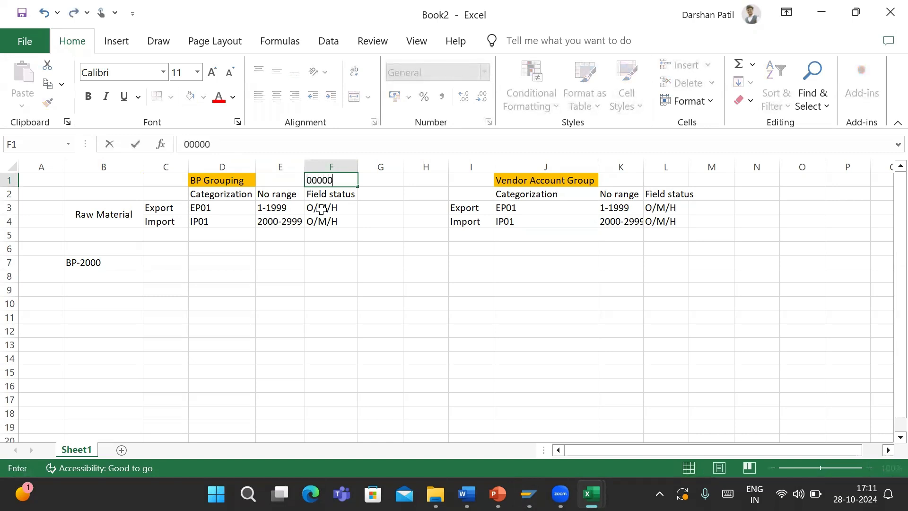
{"action": "type", "text": "-General Data"}
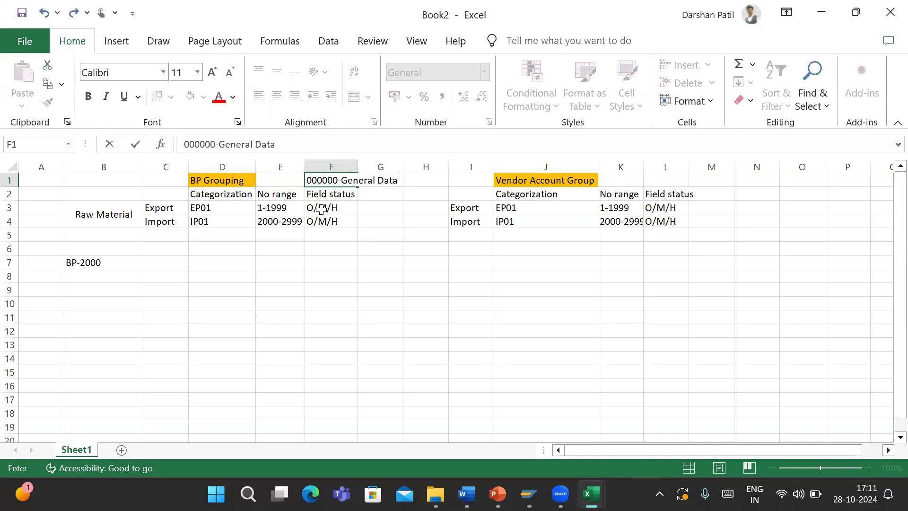
{"action": "left_click", "coordinate": [375, 220]}
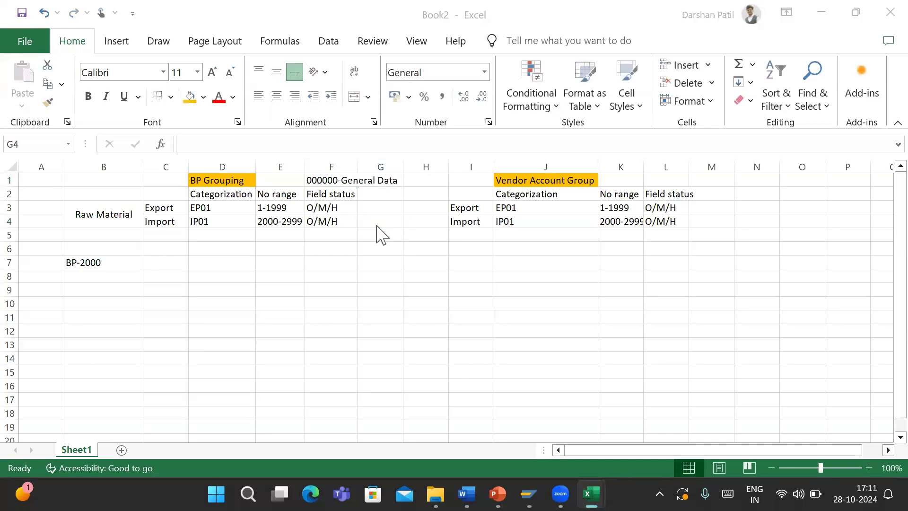
Switch to SAP and look through the available BP roles for the vendor and purchasing roles.
{"action": "key", "text": "alt+Tab"}
{"action": "left_click", "coordinate": [293, 127]}
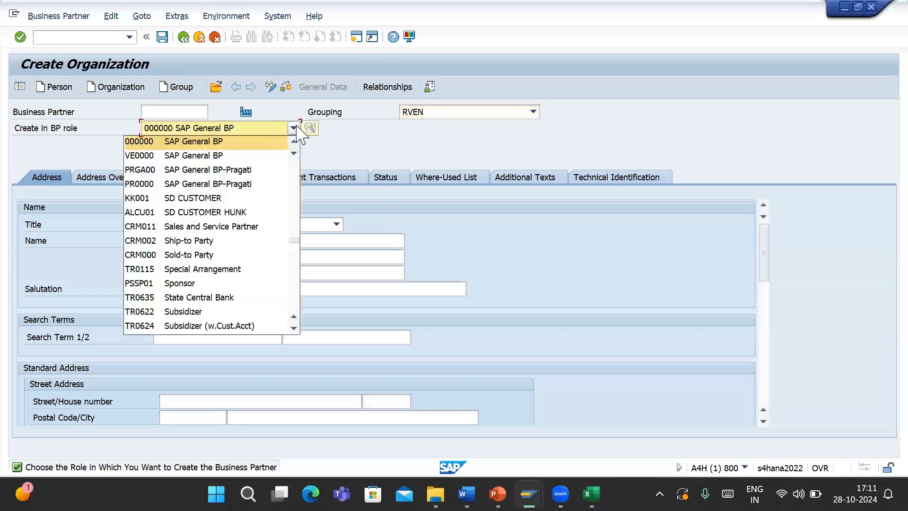
{"action": "scroll", "coordinate": [296, 169], "scroll_direction": "down", "scroll_amount": 4}
{"action": "scroll", "coordinate": [297, 176], "scroll_direction": "down", "scroll_amount": 5}
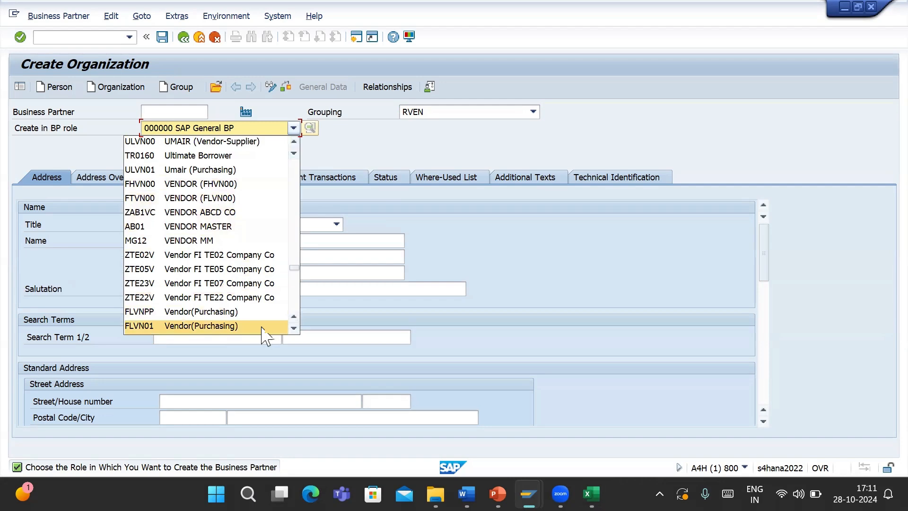
{"action": "left_click", "coordinate": [293, 327]}
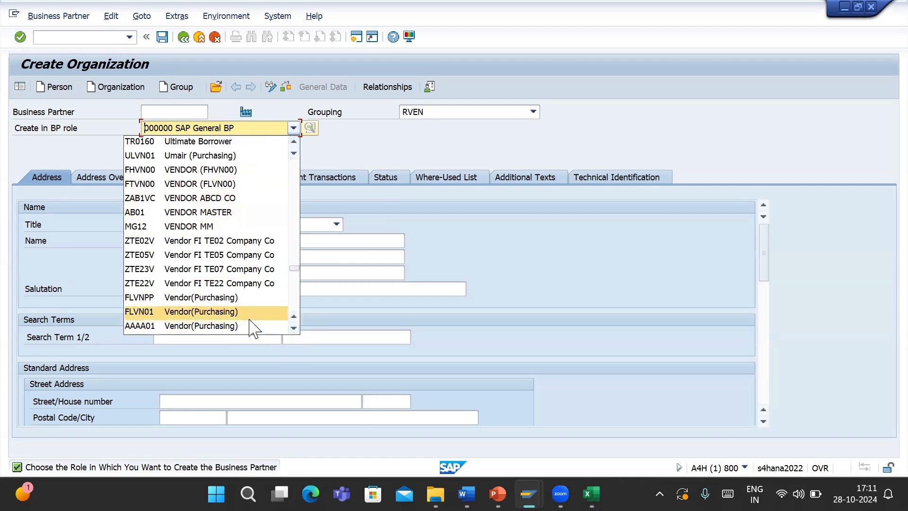
{"action": "key", "text": "alt"}
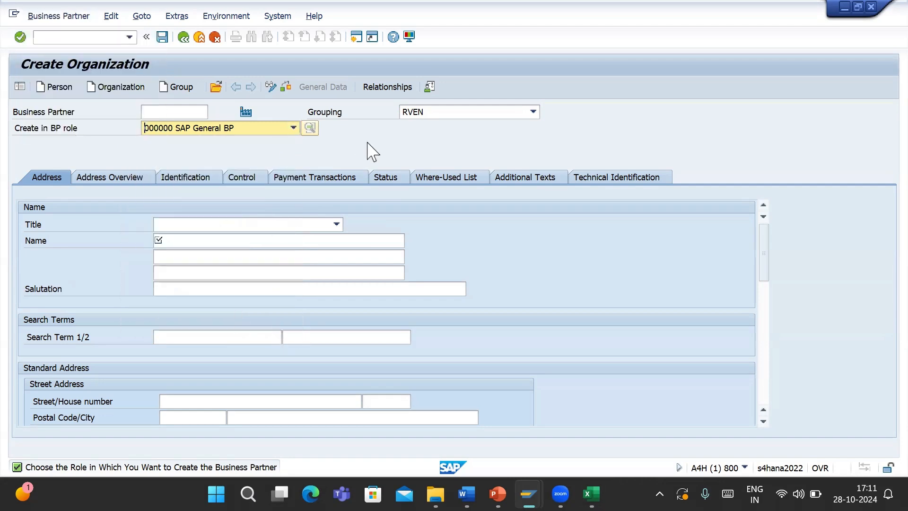
Switch to Excel, enter the vendor roles "flv00,flvn01" in cell K1 and widen column K.
{"action": "key", "text": "alt+Tab"}
{"action": "left_click", "coordinate": [620, 181]}
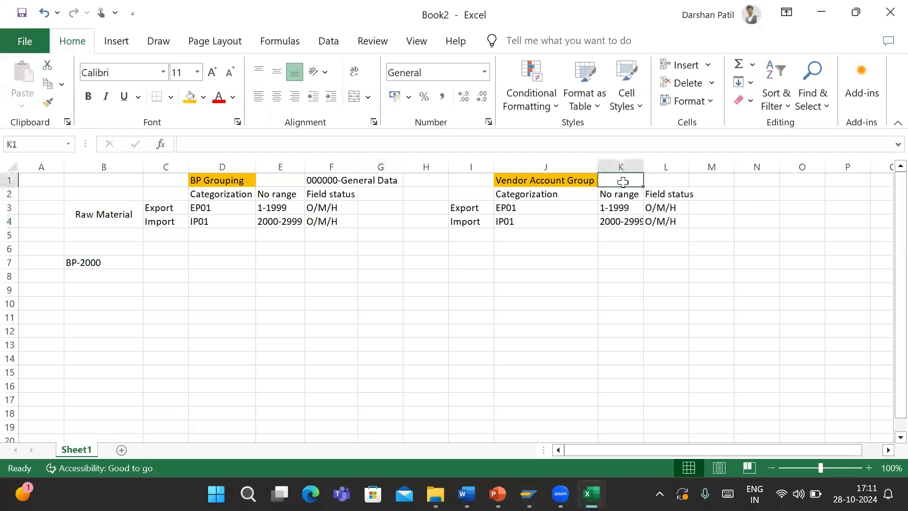
{"action": "type", "text": "flv00"}
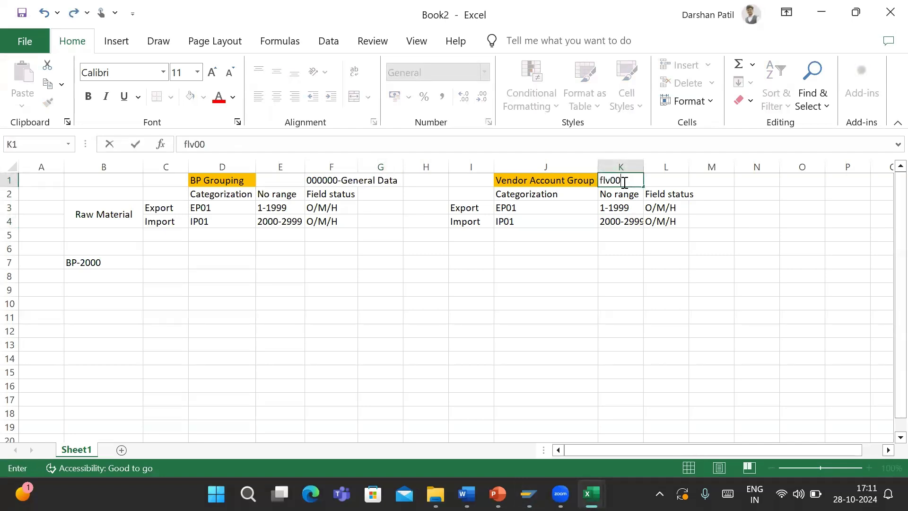
{"action": "type", "text": ",flvn021"}
{"action": "key", "text": "BackSpace"}
{"action": "key", "text": "BackSpace"}
{"action": "left_click", "coordinate": [665, 207]}
{"action": "left_click_drag", "start_coordinate": [644, 169], "coordinate": [652, 168]}
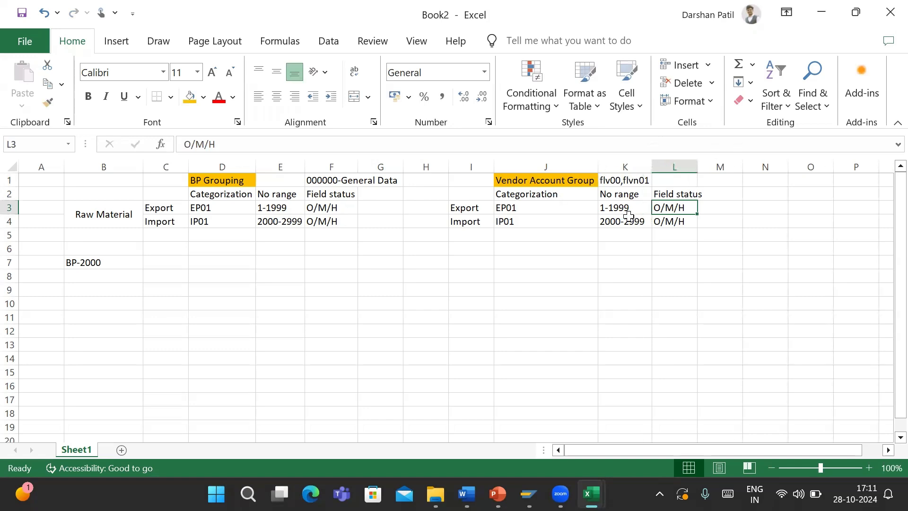
Compare the BP-2000 entry with the headings and the empty cells below the Vendor Account Group table.
{"action": "key", "text": "alt+Tab"}
{"action": "key", "text": "alt+Tab"}
{"action": "left_click", "coordinate": [635, 182]}
{"action": "left_click", "coordinate": [542, 194]}
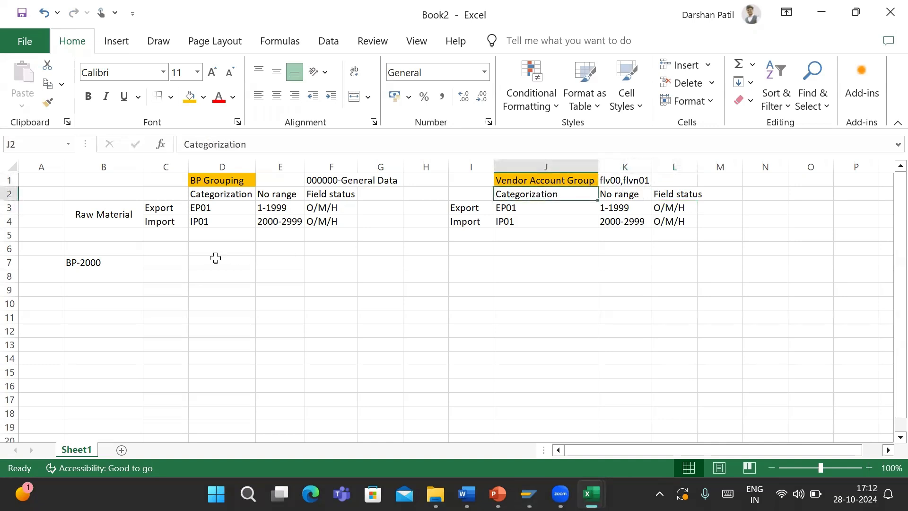
{"action": "left_click", "coordinate": [100, 263]}
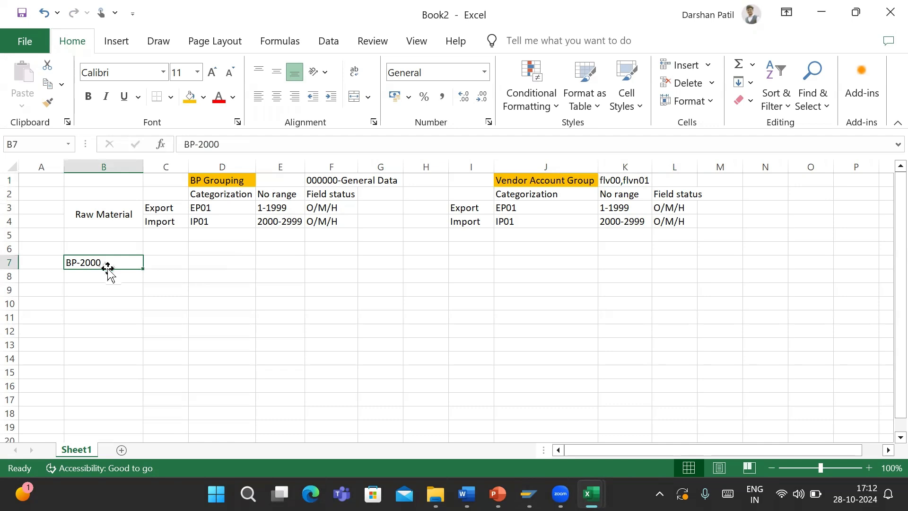
{"action": "left_click", "coordinate": [472, 247]}
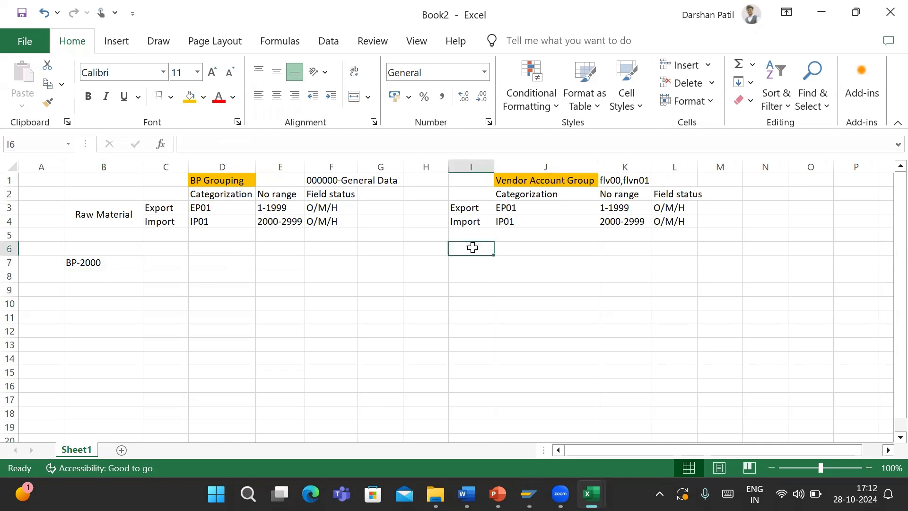
{"action": "left_click", "coordinate": [95, 263]}
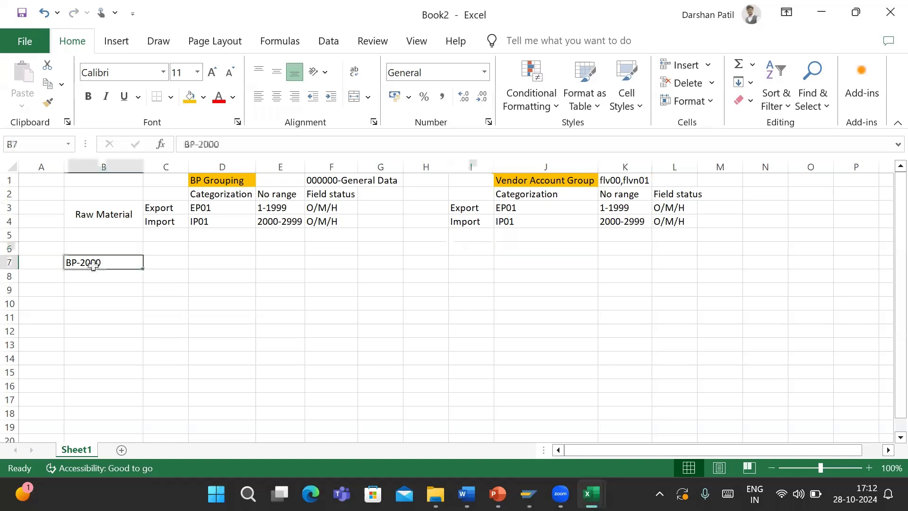
{"action": "left_click", "coordinate": [473, 257]}
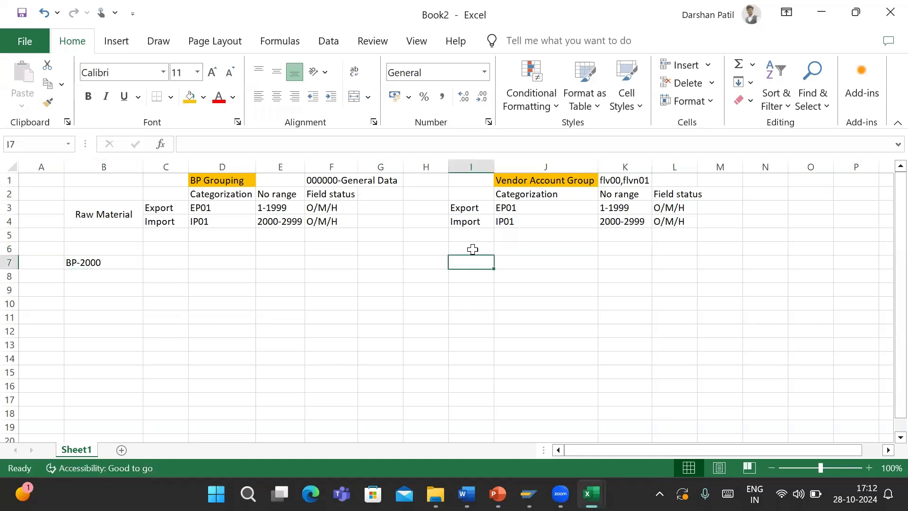
Enter "Vendor-2000" in cell I6 below the Vendor Account Group table and auto-fit column I.
{"action": "left_click", "coordinate": [473, 247]}
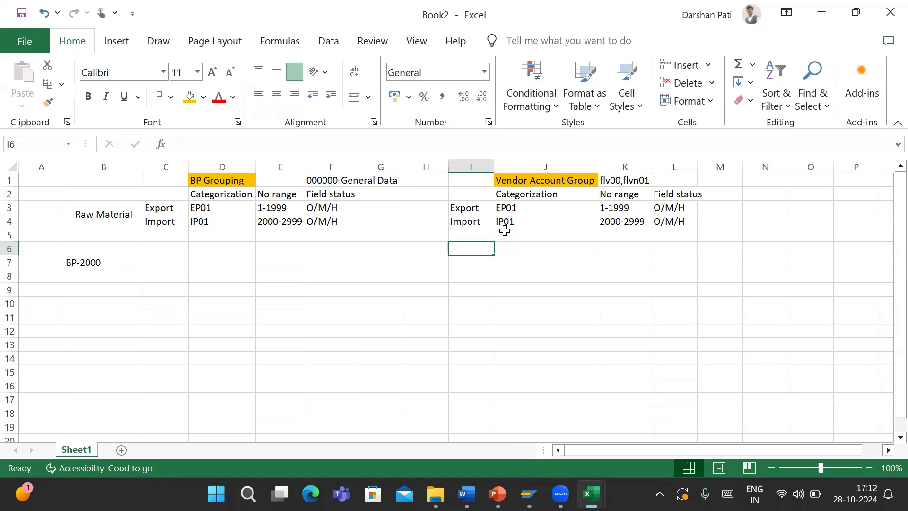
{"action": "type", "text": "Qend"}
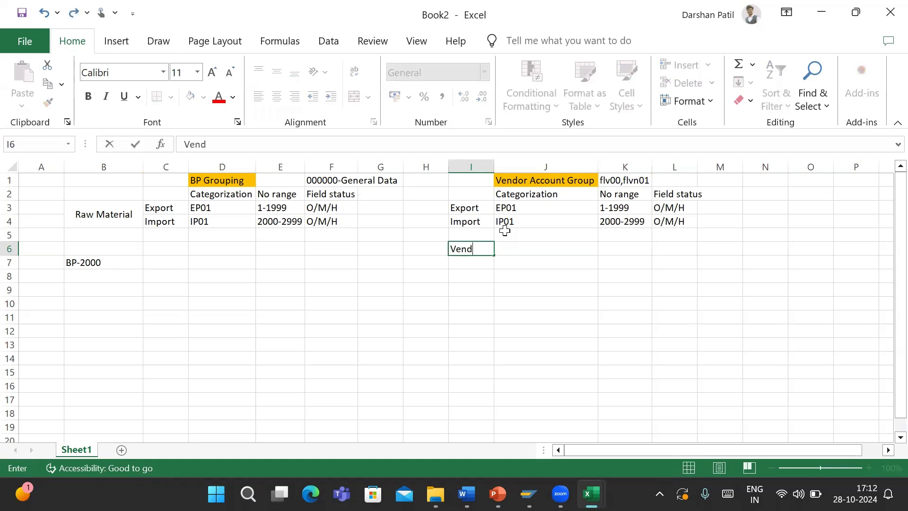
{"action": "type", "text": "or-2000"}
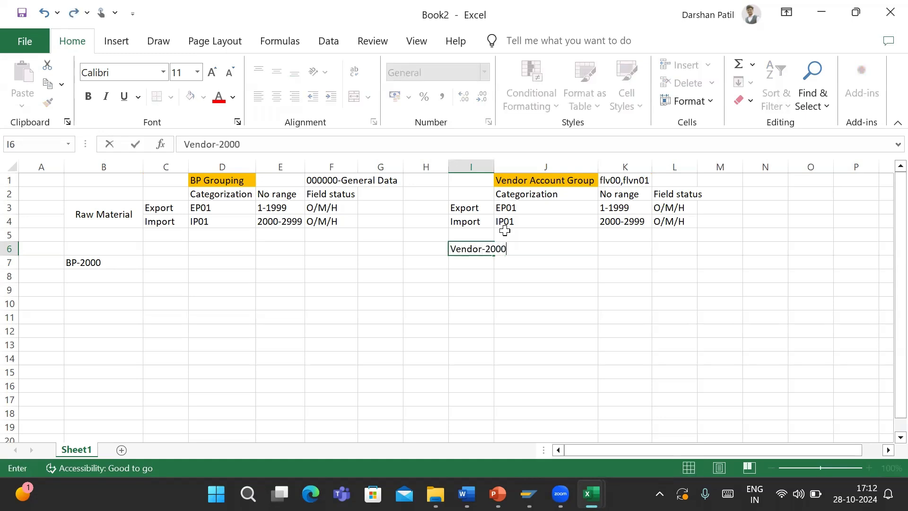
{"action": "left_click", "coordinate": [505, 302]}
{"action": "double_click", "coordinate": [494, 166]}
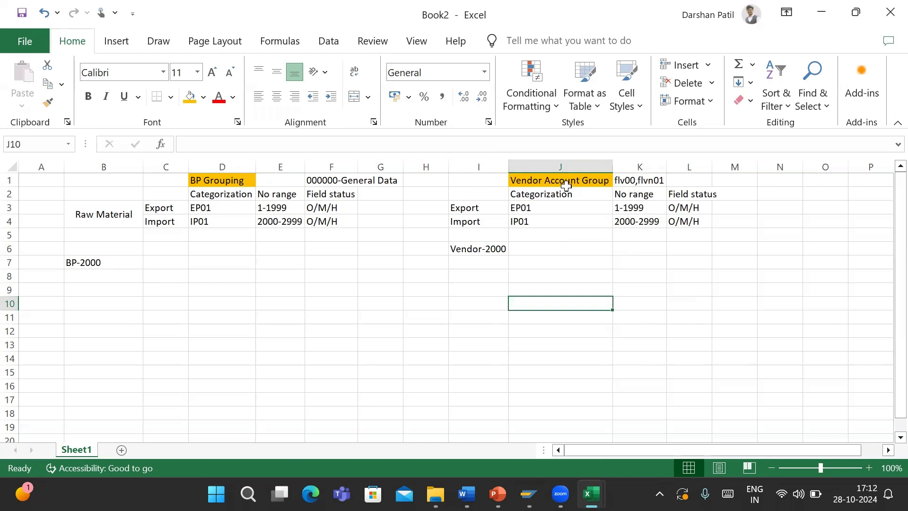
{"action": "left_click", "coordinate": [550, 180]}
{"action": "key", "text": "ctrl+c"}
{"action": "left_click_drag", "start_coordinate": [681, 450], "coordinate": [701, 450]}
{"action": "left_click", "coordinate": [569, 337]}
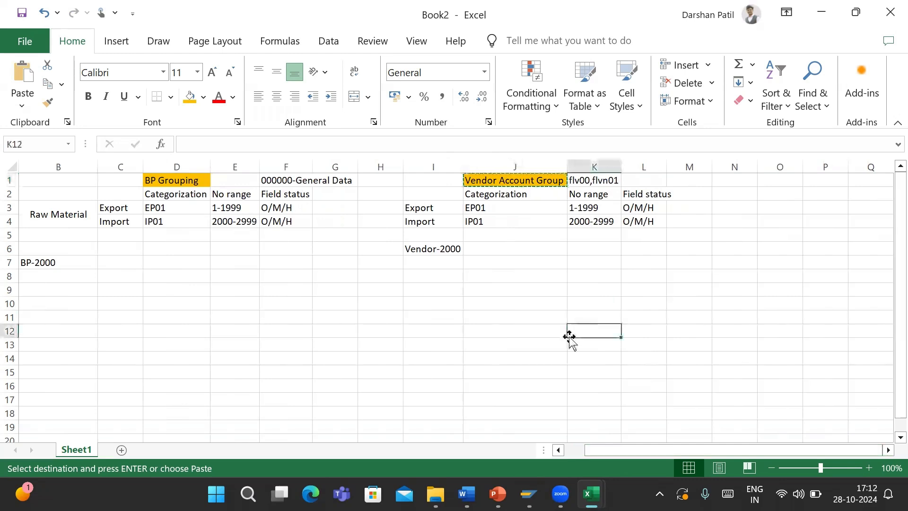
{"action": "left_click_drag", "start_coordinate": [617, 450], "coordinate": [577, 450]}
{"action": "left_click", "coordinate": [748, 317]}
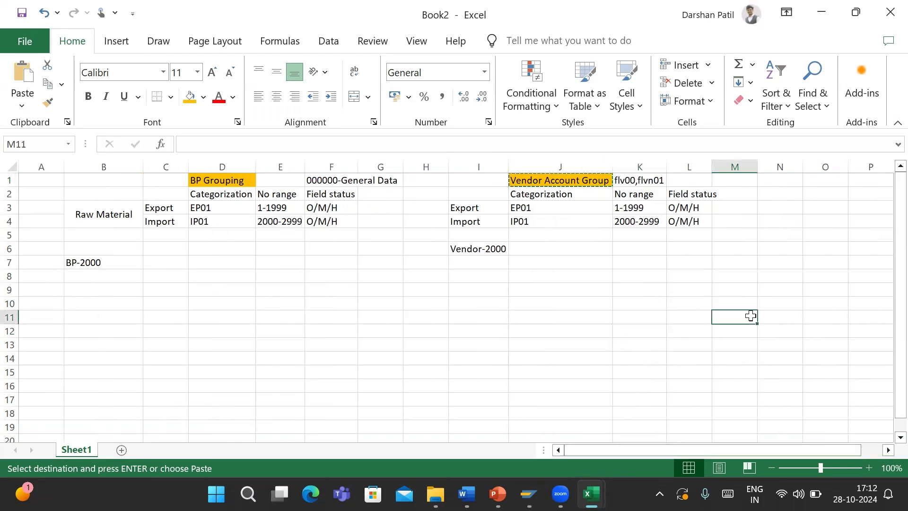
{"action": "left_click", "coordinate": [241, 177]}
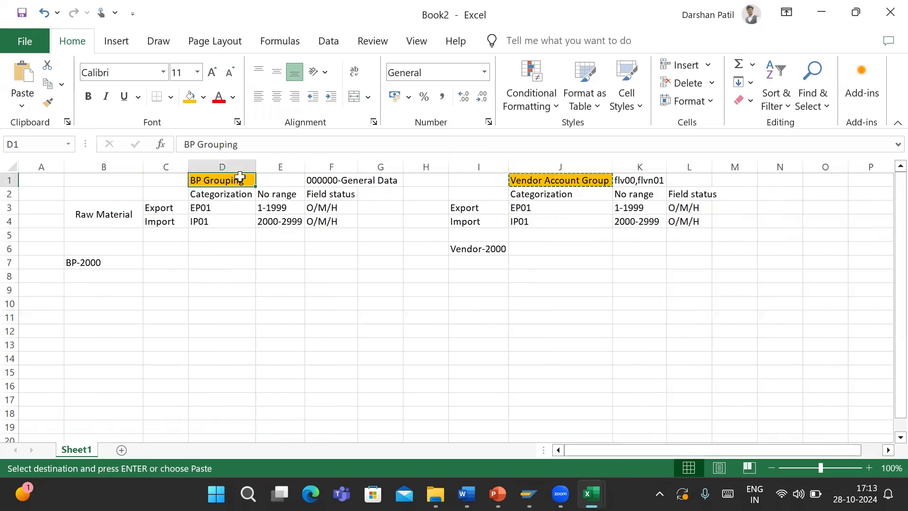
{"action": "left_click", "coordinate": [832, 180]}
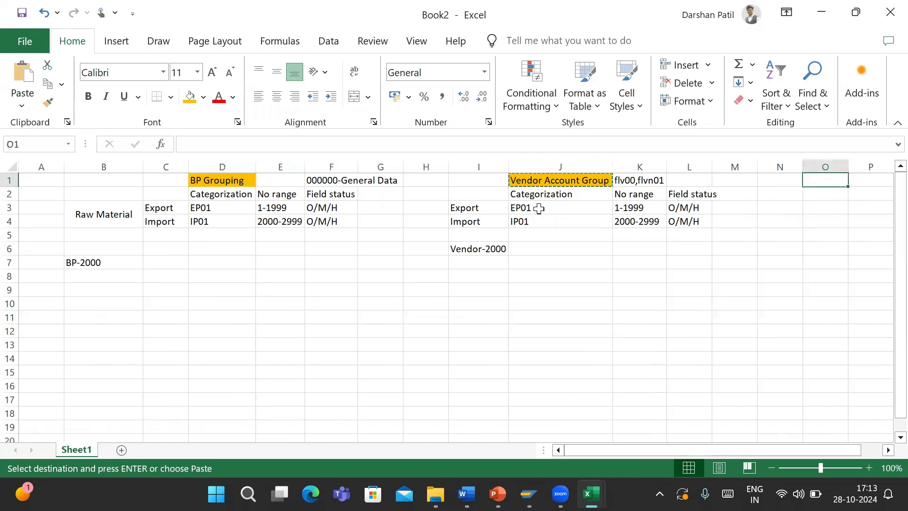
{"action": "left_click", "coordinate": [327, 289]}
Switch to the PowerPoint slide show, erase the ink annotations and reveal the three Configuration items on the slide.
{"action": "key", "text": "alt+Tab"}
{"action": "key", "text": "alt+Tab"}
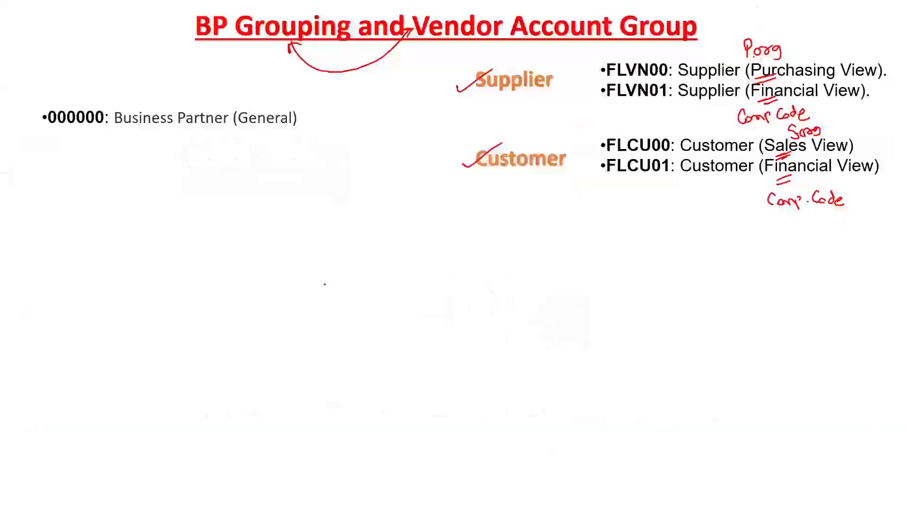
{"action": "key", "text": "e"}
{"action": "key", "text": "Right"}
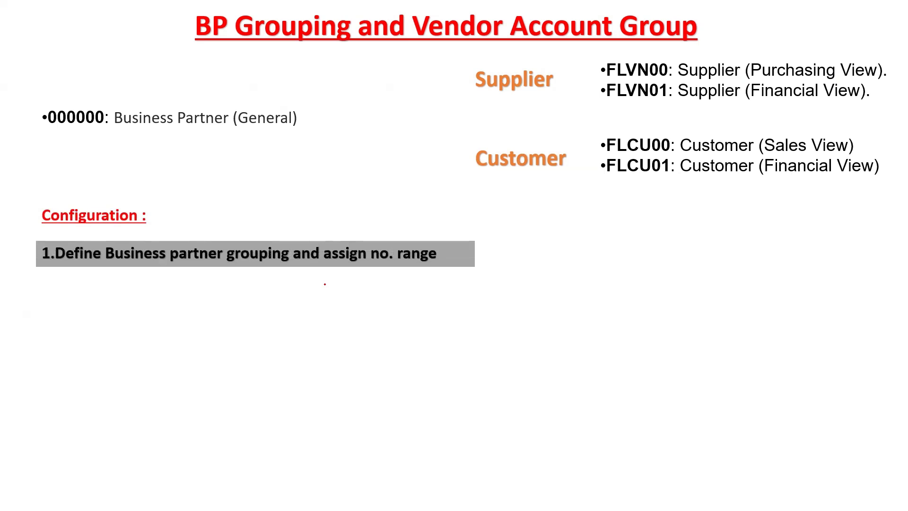
{"action": "key", "text": "Right"}
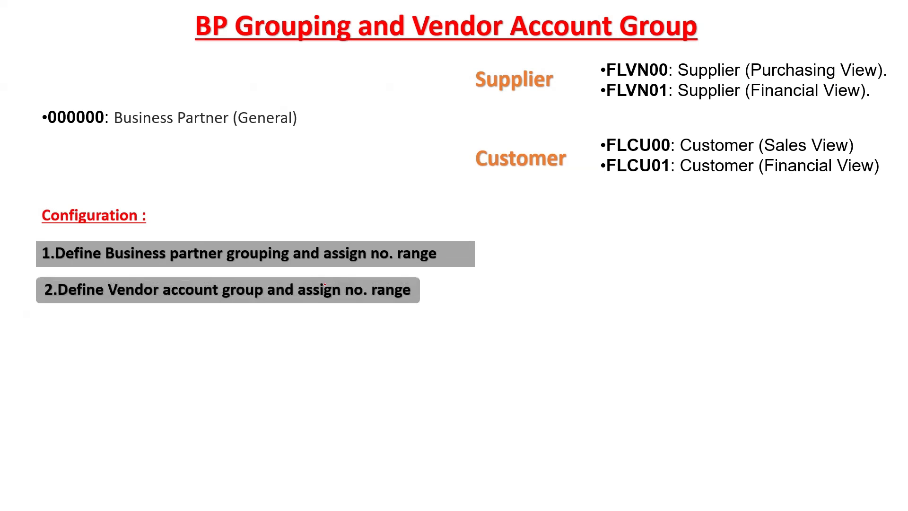
{"action": "key", "text": "Right"}
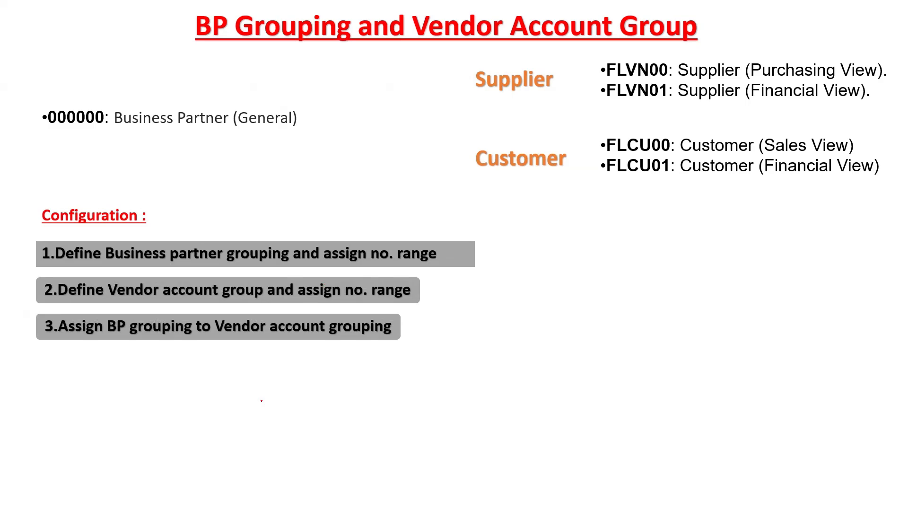
Switch to SAP, start transaction /nspro and display the SAP Reference IMG.
{"action": "key", "text": "alt+Tab"}
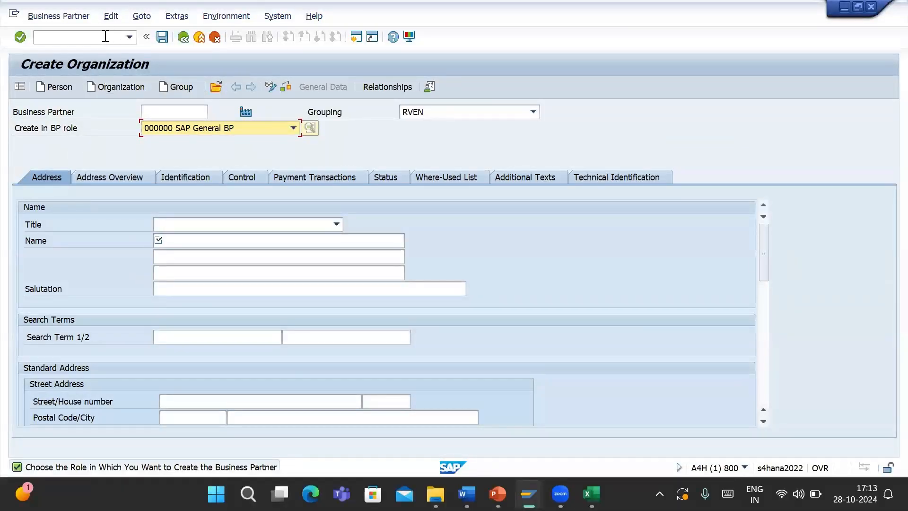
{"action": "left_click", "coordinate": [105, 37]}
{"action": "type", "text": "/nspro"}
{"action": "key", "text": "Return"}
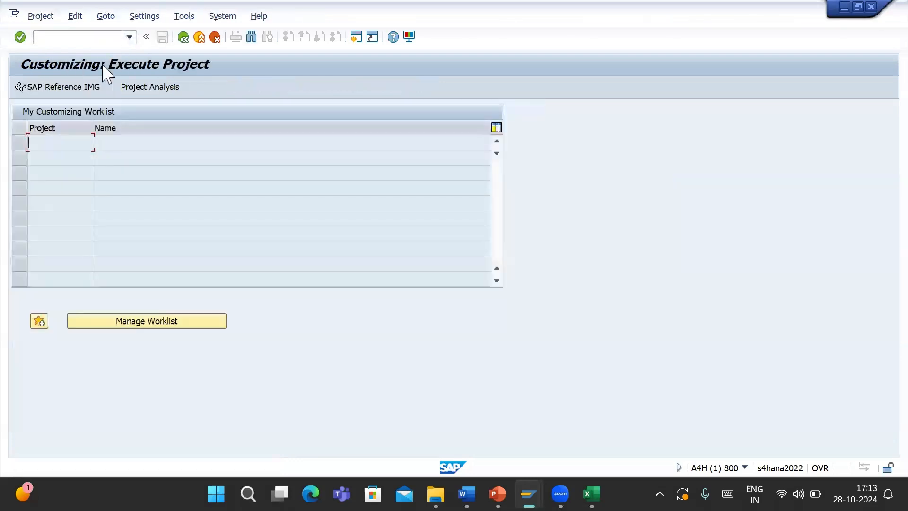
{"action": "left_click", "coordinate": [66, 85]}
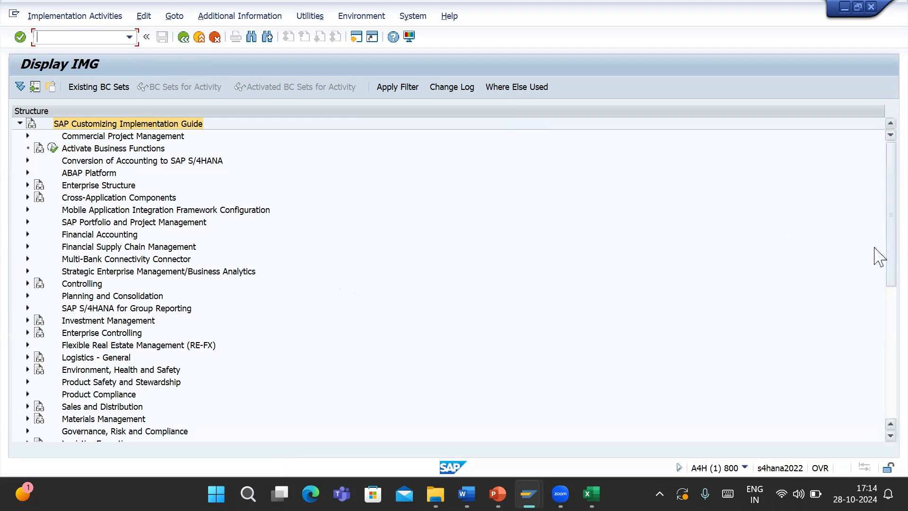
Expand Cross-Application Components, SAP Business Partner, Business Partner, Basic Settings, and Number Ranges and Groupings in the IMG structure.
{"action": "scroll", "coordinate": [875, 265], "scroll_direction": "down", "scroll_amount": 1}
{"action": "scroll", "coordinate": [879, 284], "scroll_direction": "down", "scroll_amount": 3}
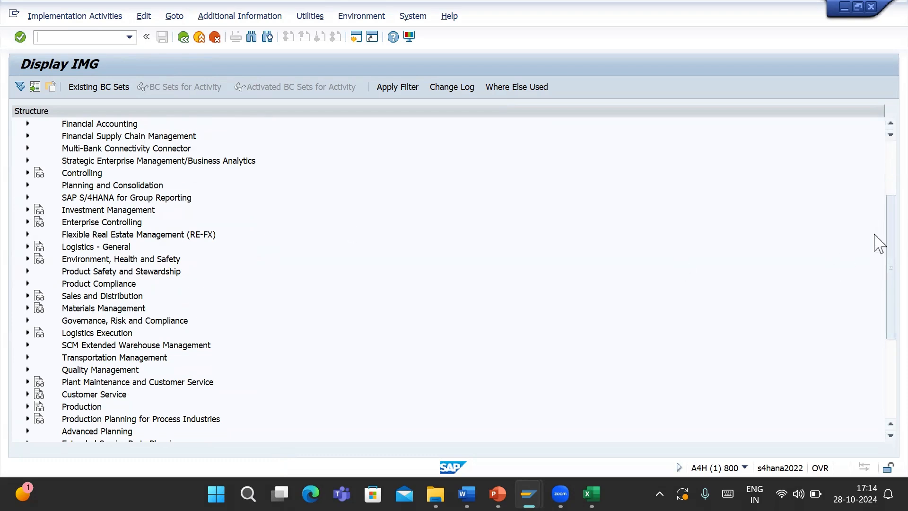
{"action": "scroll", "coordinate": [874, 235], "scroll_direction": "down", "scroll_amount": 3}
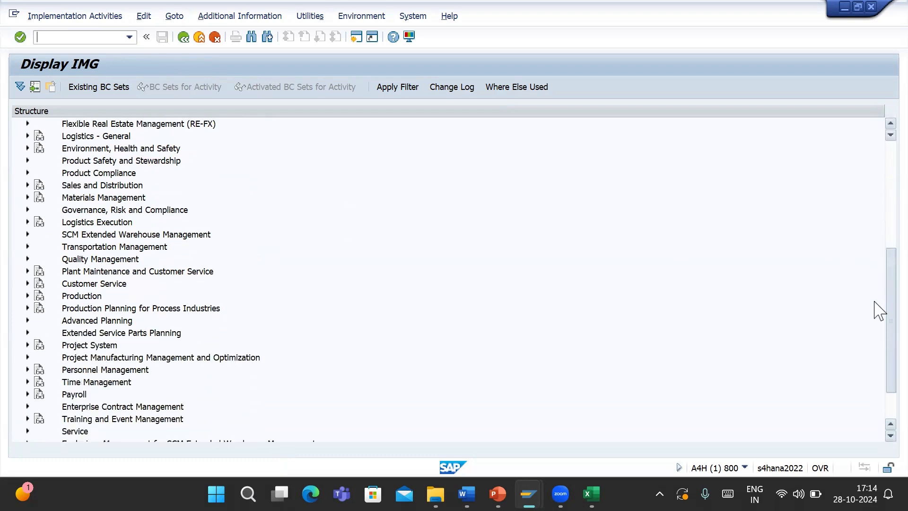
{"action": "left_click_drag", "start_coordinate": [875, 302], "coordinate": [874, 222]}
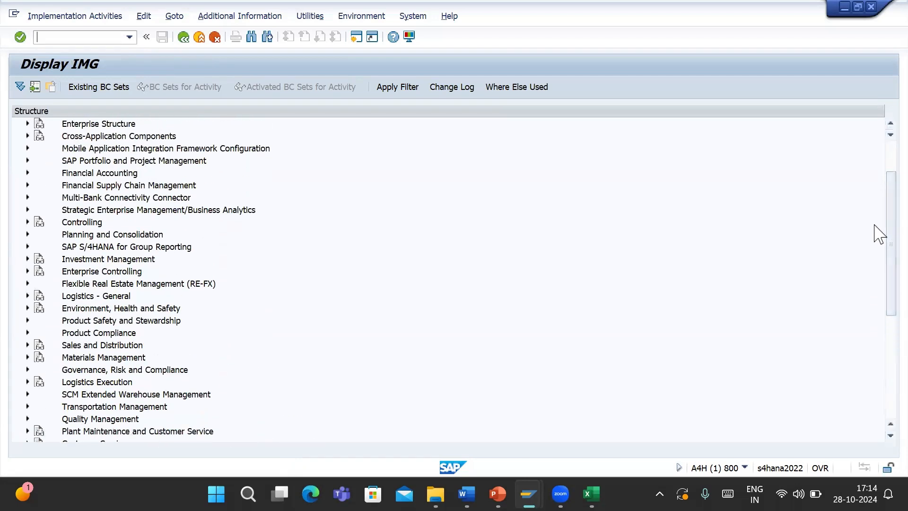
{"action": "left_click", "coordinate": [28, 136]}
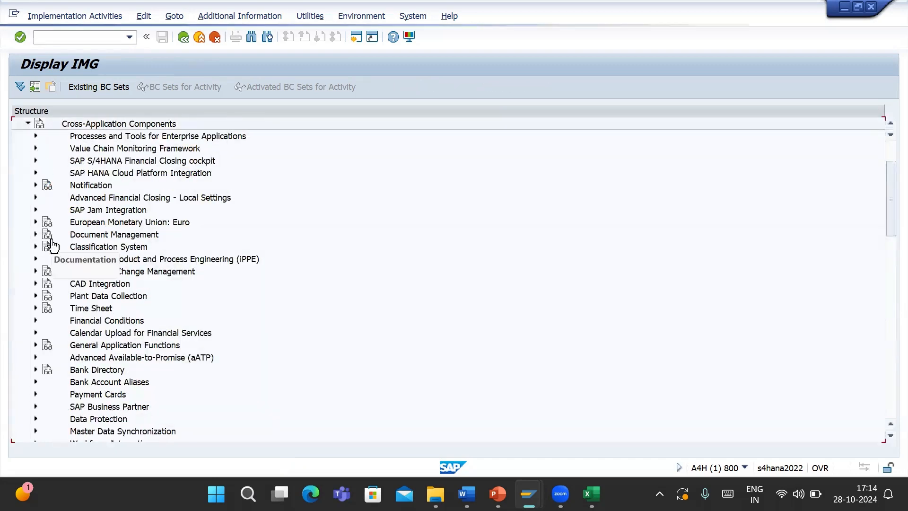
{"action": "left_click", "coordinate": [36, 406]}
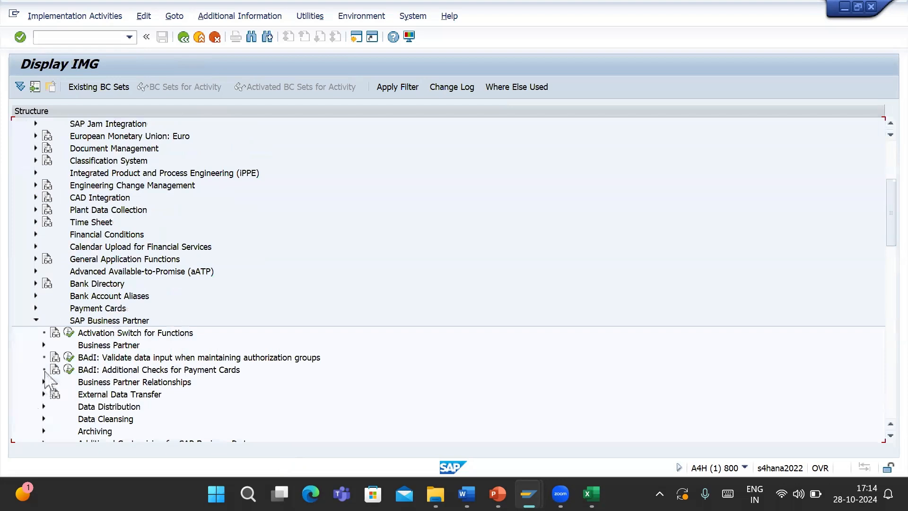
{"action": "left_click", "coordinate": [43, 345]}
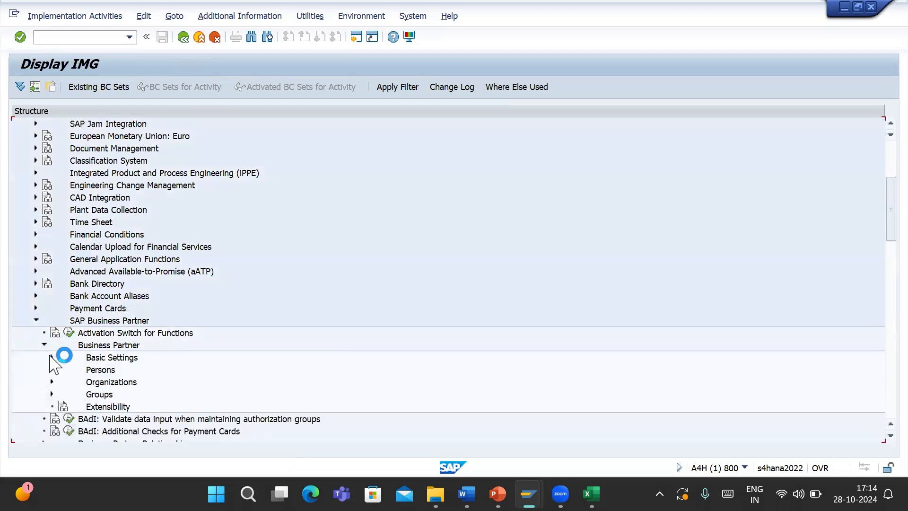
{"action": "left_click", "coordinate": [52, 357]}
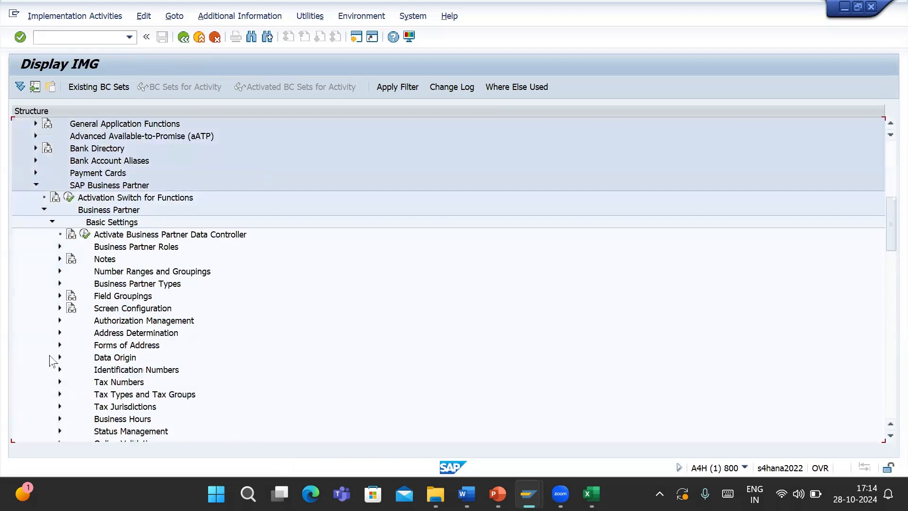
{"action": "left_click", "coordinate": [60, 272]}
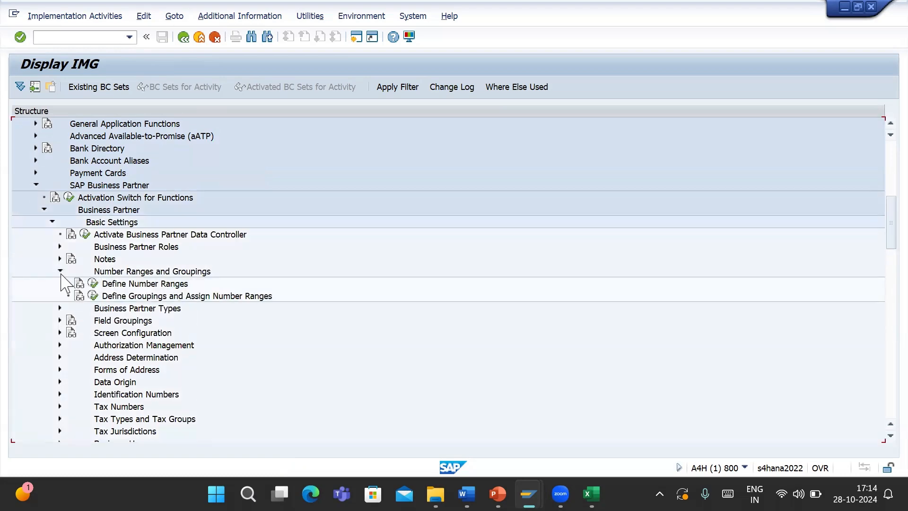
Open the Define Number Ranges activity, display the business partner intervals for editing, and look through the existing ranges.
{"action": "left_click", "coordinate": [92, 282]}
{"action": "left_click", "coordinate": [229, 145]}
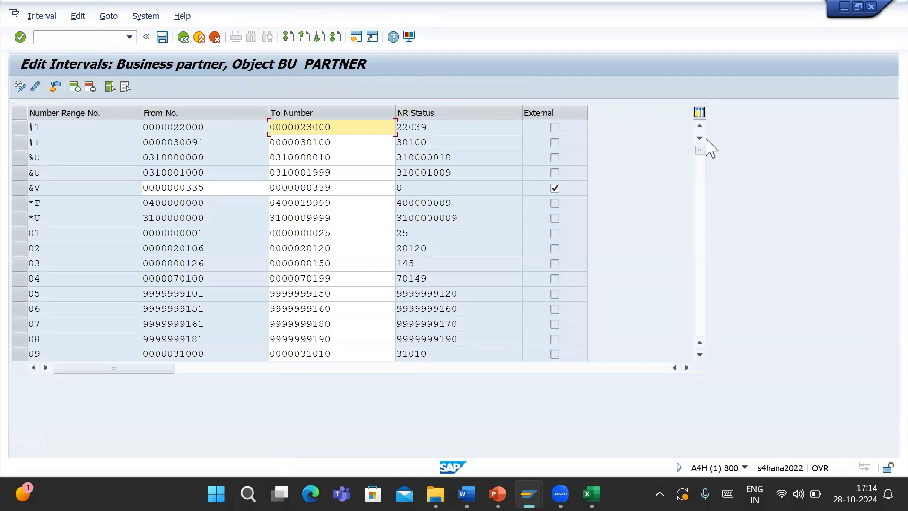
{"action": "left_click_drag", "start_coordinate": [703, 151], "coordinate": [701, 263]}
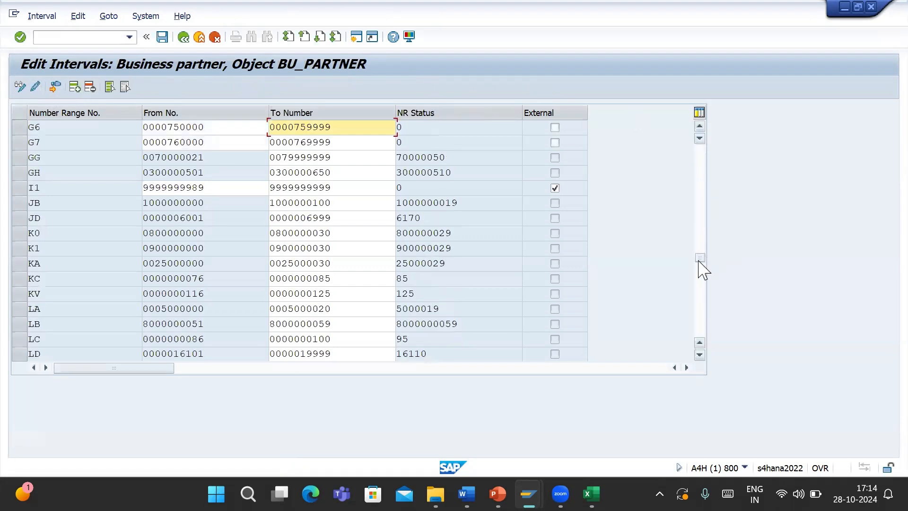
{"action": "left_click_drag", "start_coordinate": [691, 113], "coordinate": [690, 112]}
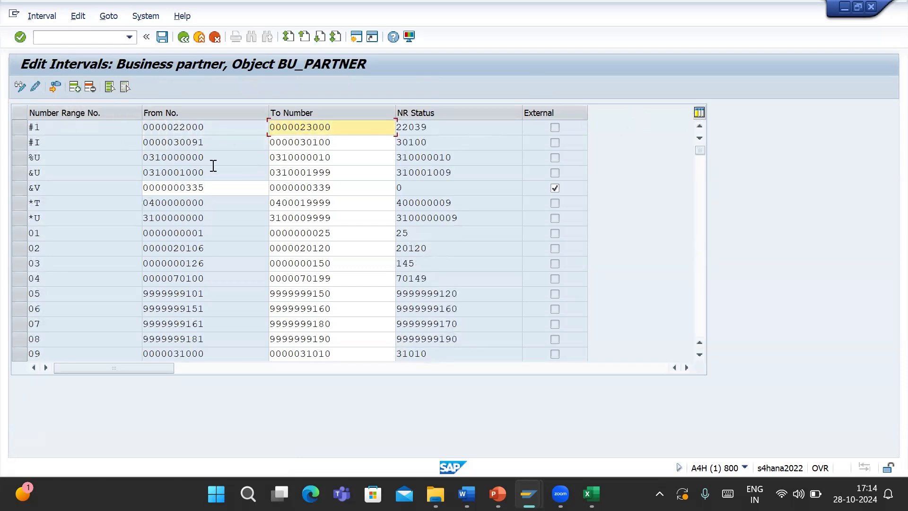
{"action": "left_click", "coordinate": [79, 90]}
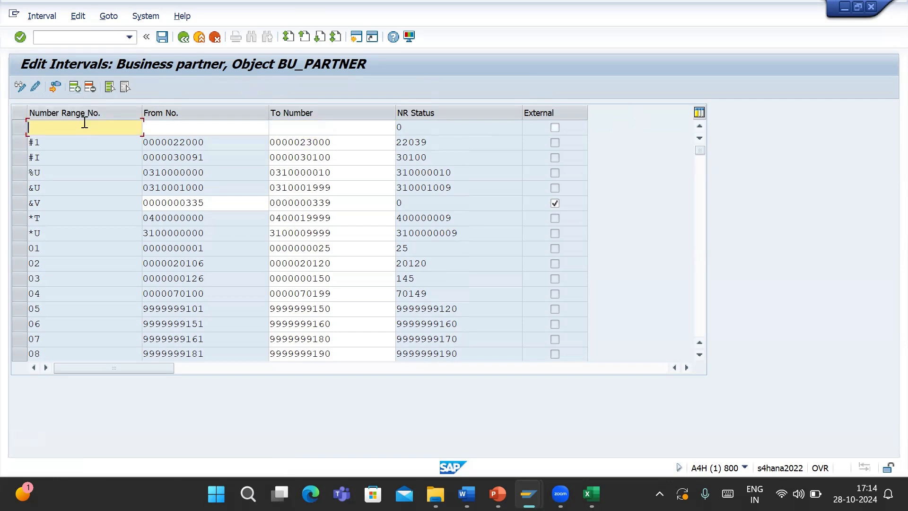
{"action": "key", "text": "Tab"}
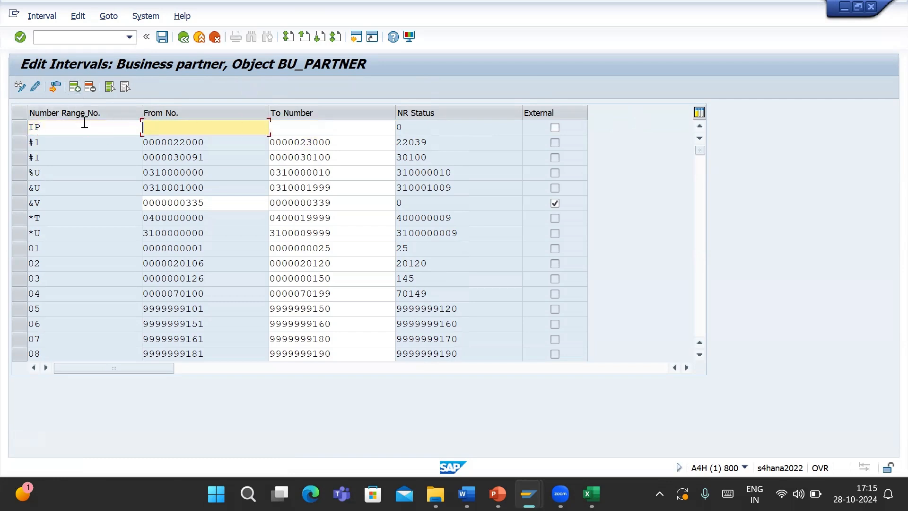
{"action": "left_click", "coordinate": [179, 142]}
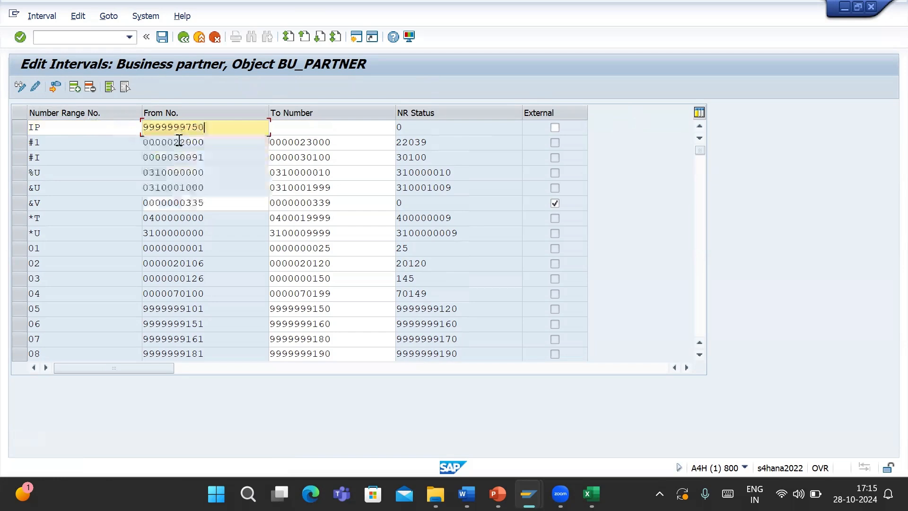
{"action": "left_click", "coordinate": [300, 131]}
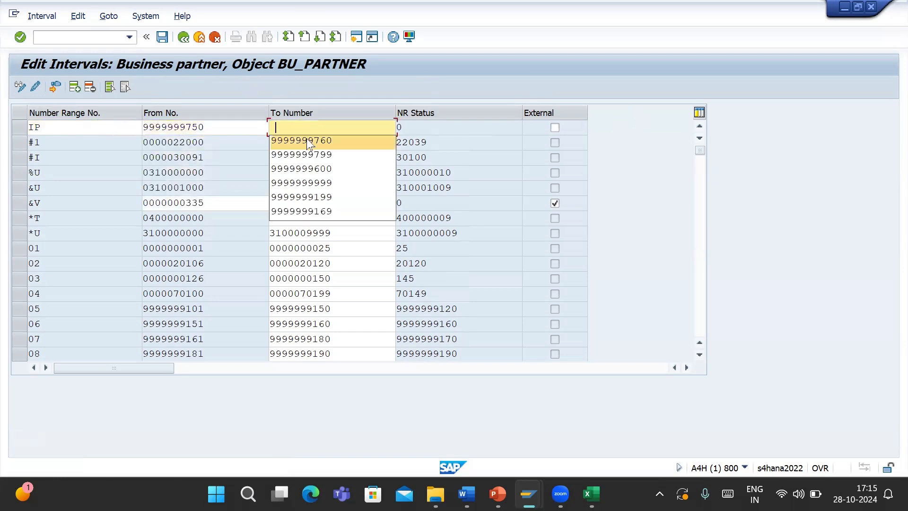
{"action": "left_click", "coordinate": [306, 138]}
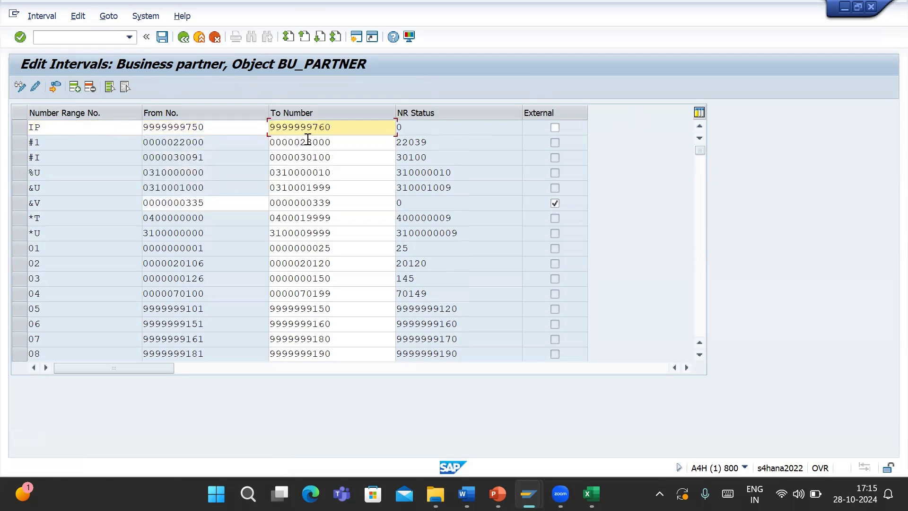
{"action": "left_click", "coordinate": [162, 37]}
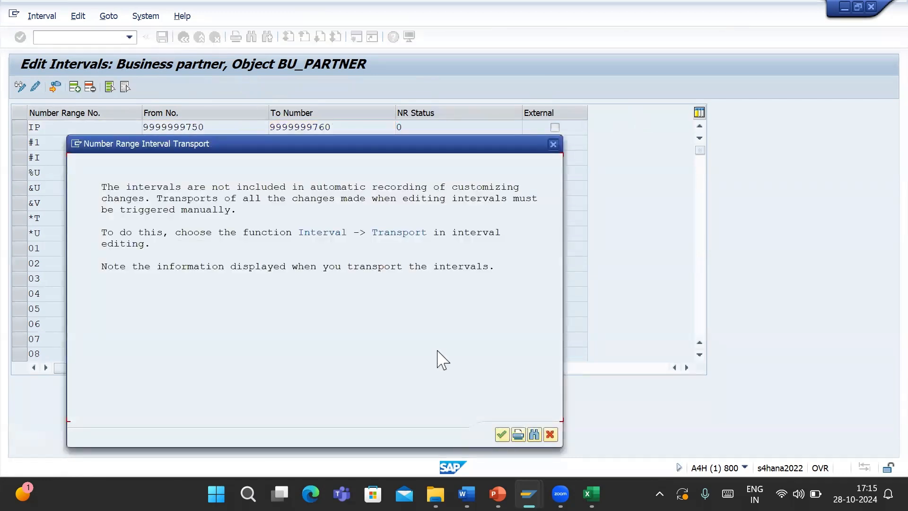
{"action": "left_click", "coordinate": [502, 434]}
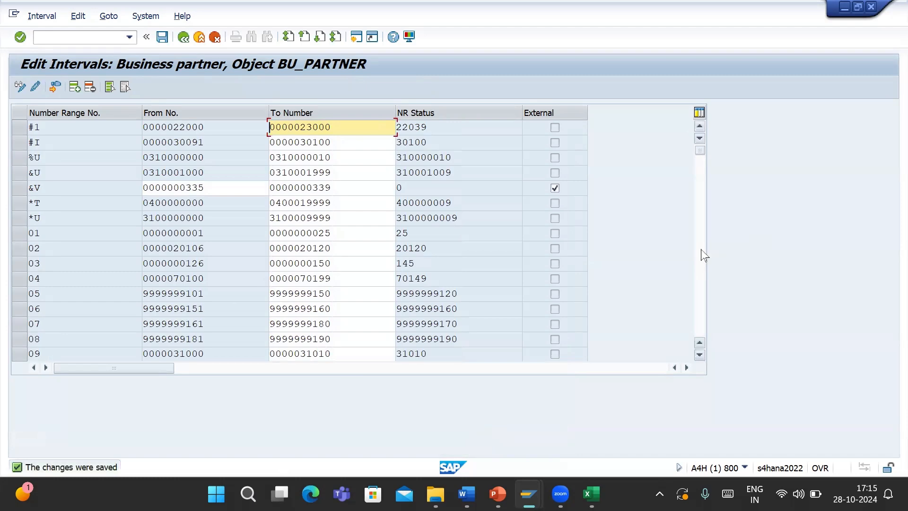
Check the IP interval's From and To numbers in the interval list and return to the IMG structure.
{"action": "scroll", "coordinate": [701, 254], "scroll_direction": "down", "scroll_amount": 20}
{"action": "left_click_drag", "start_coordinate": [702, 251], "coordinate": [700, 261]}
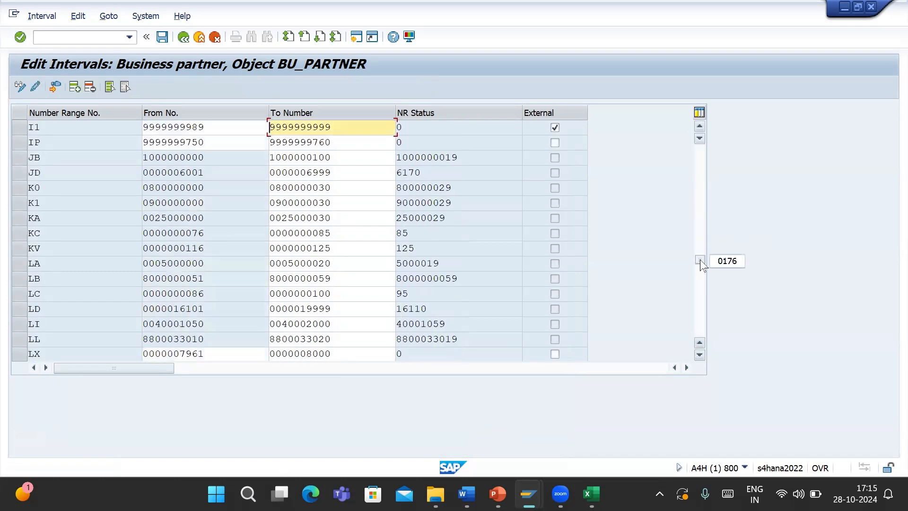
{"action": "left_click", "coordinate": [208, 142]}
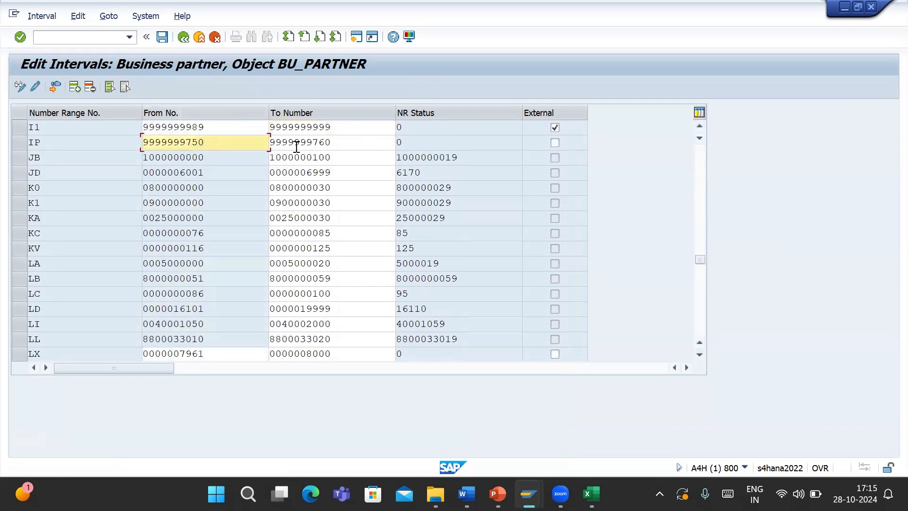
{"action": "left_click", "coordinate": [338, 142]}
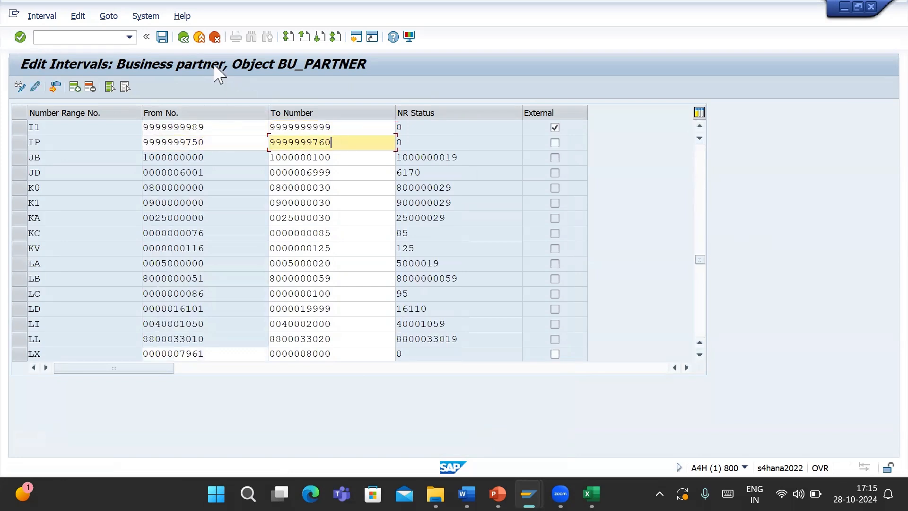
{"action": "left_click", "coordinate": [184, 38]}
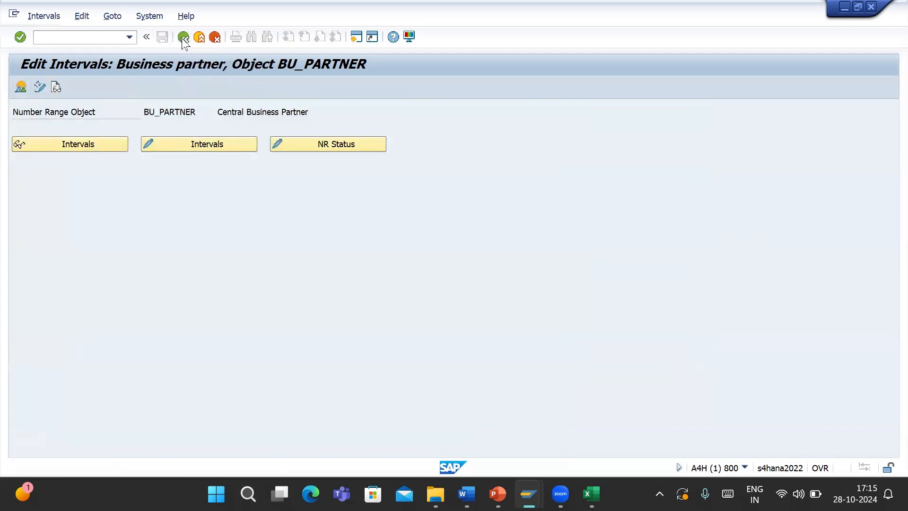
{"action": "left_click", "coordinate": [184, 38]}
Open Define Groupings and Assign Number Ranges and start a new entry for grouping IP01 with the short name "Import".
{"action": "left_click", "coordinate": [94, 296]}
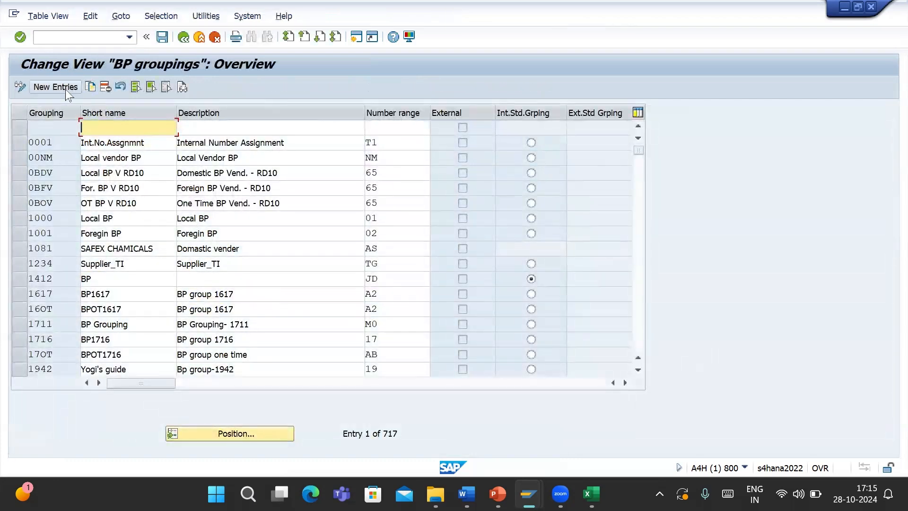
{"action": "left_click", "coordinate": [56, 88]}
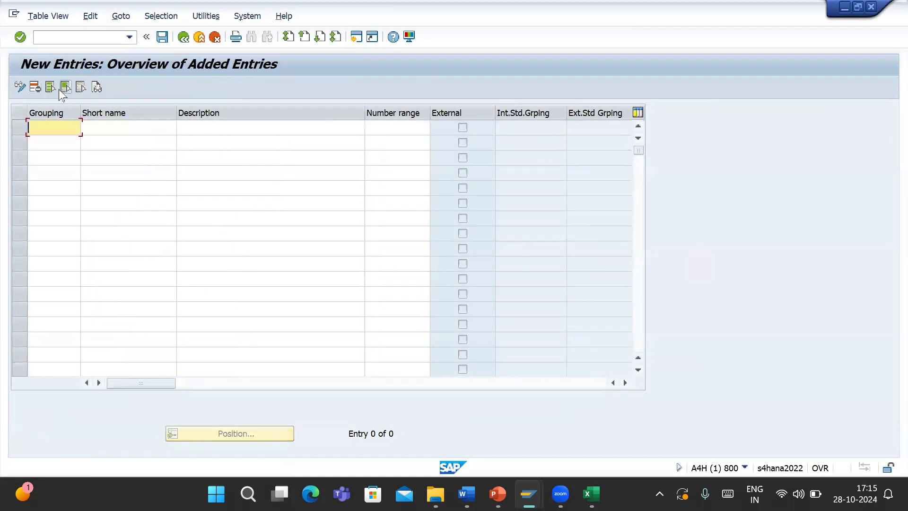
{"action": "type", "text": "IP01"}
{"action": "left_click", "coordinate": [160, 134]}
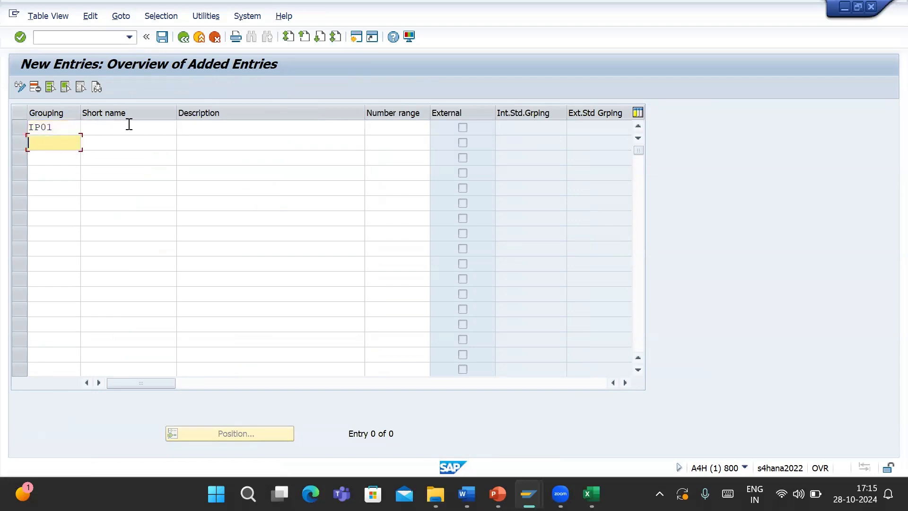
{"action": "type", "text": "I"}
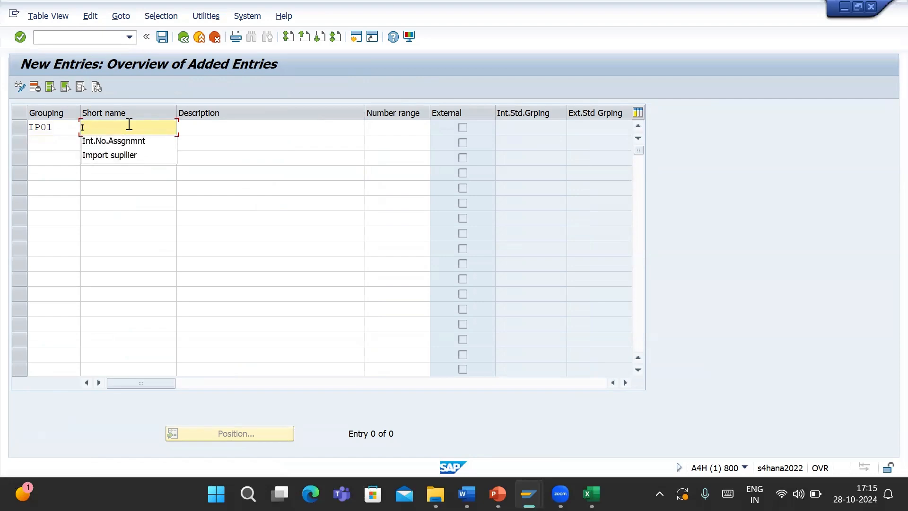
{"action": "type", "text": "mport"}
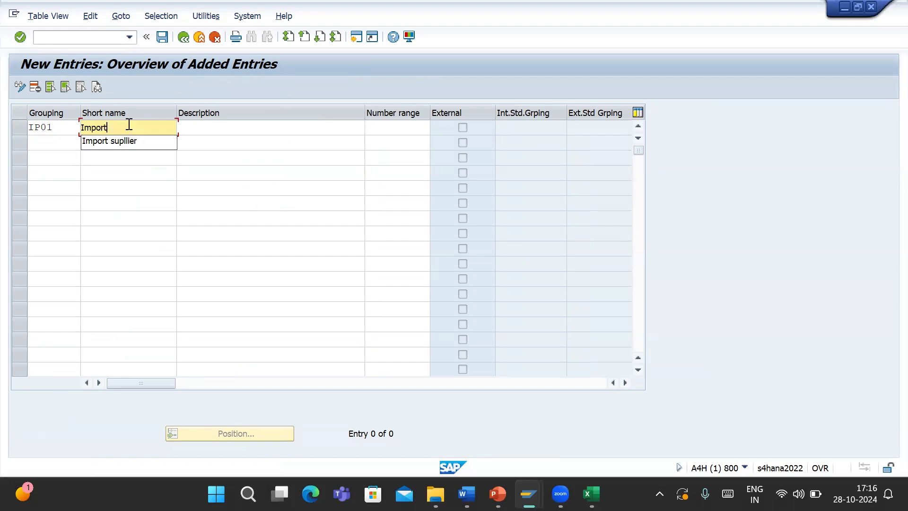
{"action": "key", "text": "Tab"}
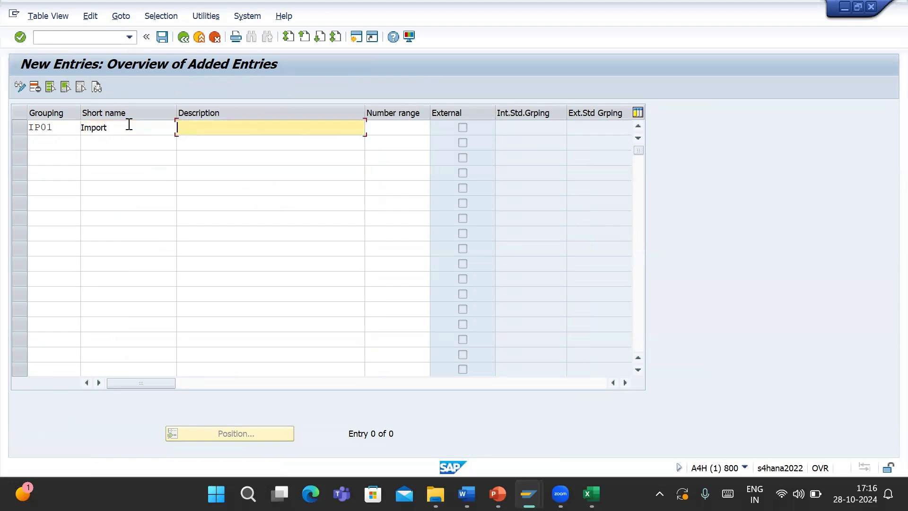
Give grouping IP01 the description "Import BP" and number range IP, and save it to the proposed customizing request.
{"action": "type", "text": "Import BP"}
{"action": "left_click", "coordinate": [383, 121]}
{"action": "type", "text": "IP"}
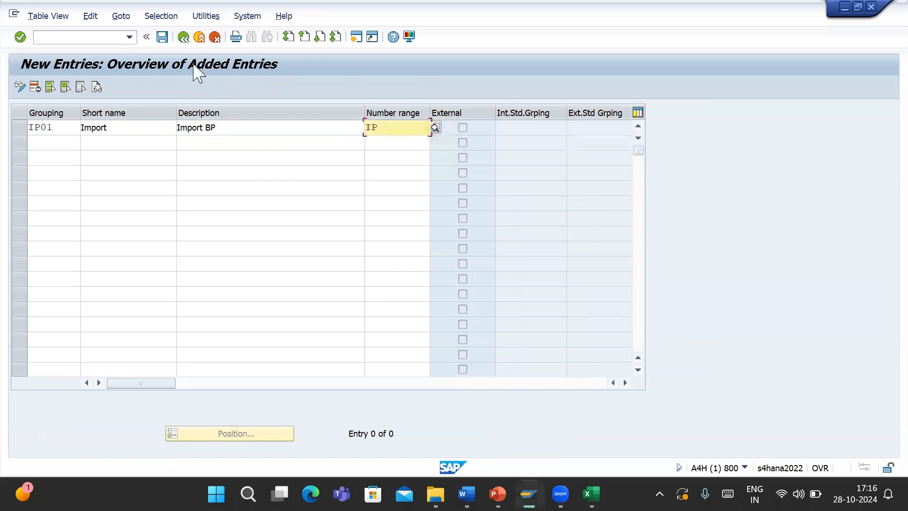
{"action": "left_click", "coordinate": [162, 38]}
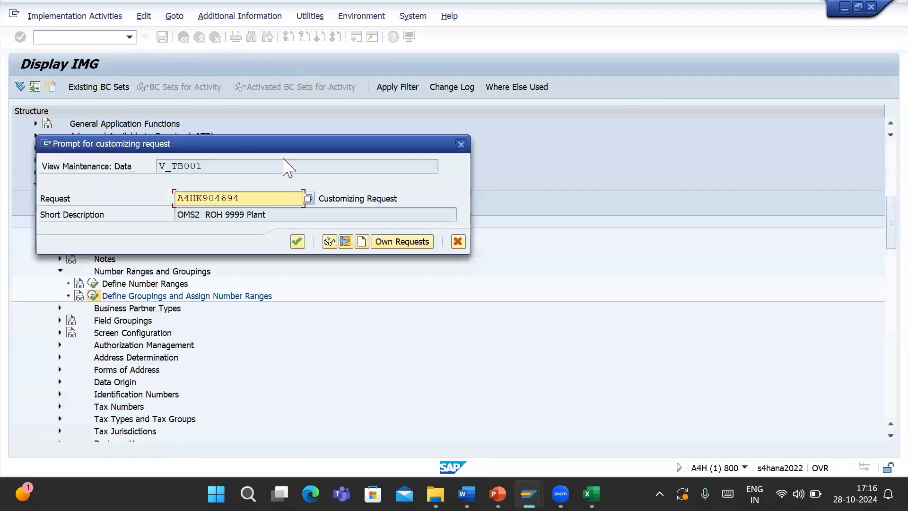
{"action": "left_click", "coordinate": [295, 242]}
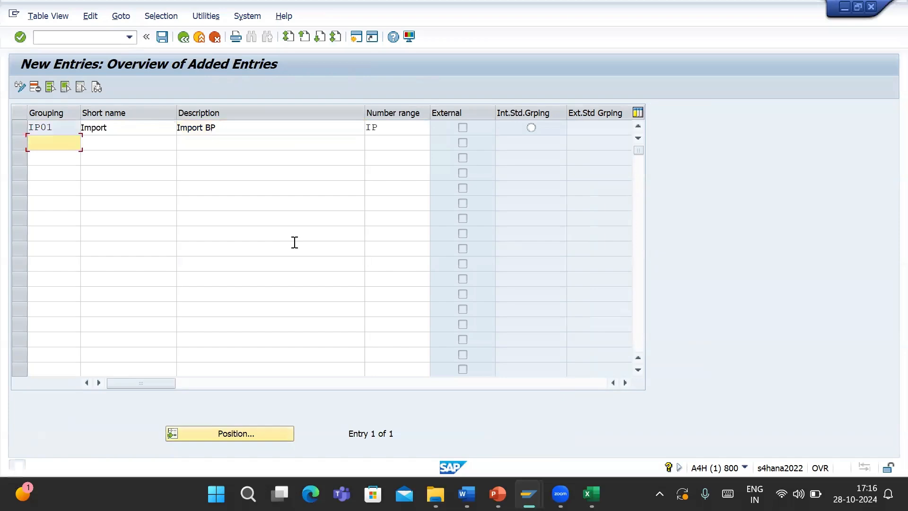
Switch to the Book2 Excel workbook and review the Export and Import categories and number ranges of the BP Grouping and Vendor Account Group tables.
{"action": "left_click", "coordinate": [591, 493]}
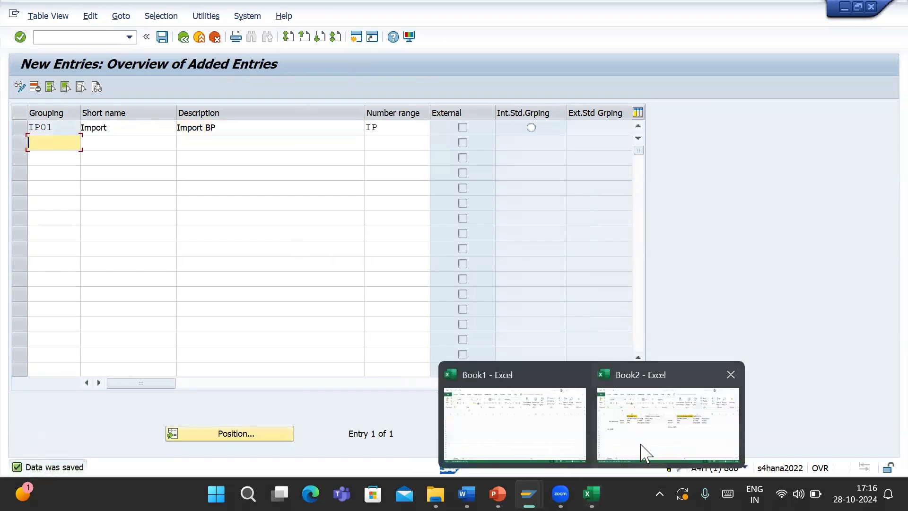
{"action": "left_click", "coordinate": [640, 450]}
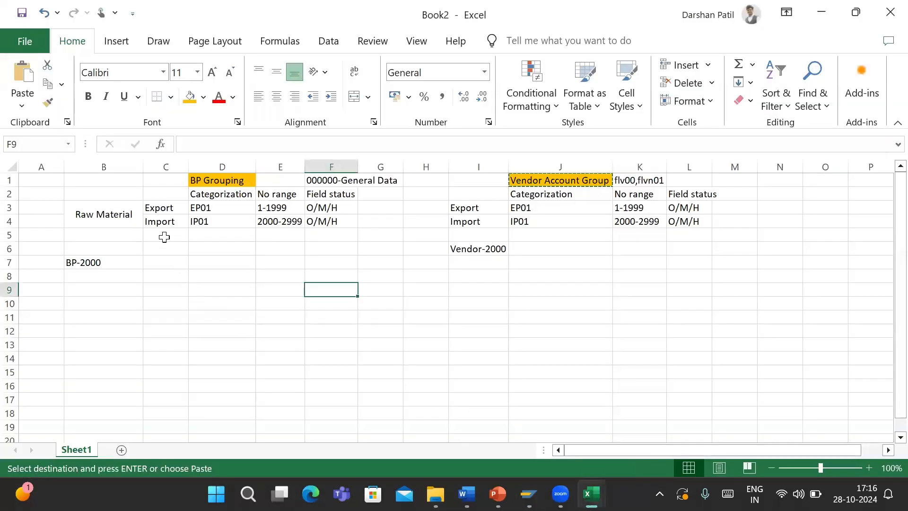
{"action": "left_click", "coordinate": [173, 222]}
{"action": "left_click", "coordinate": [203, 223]}
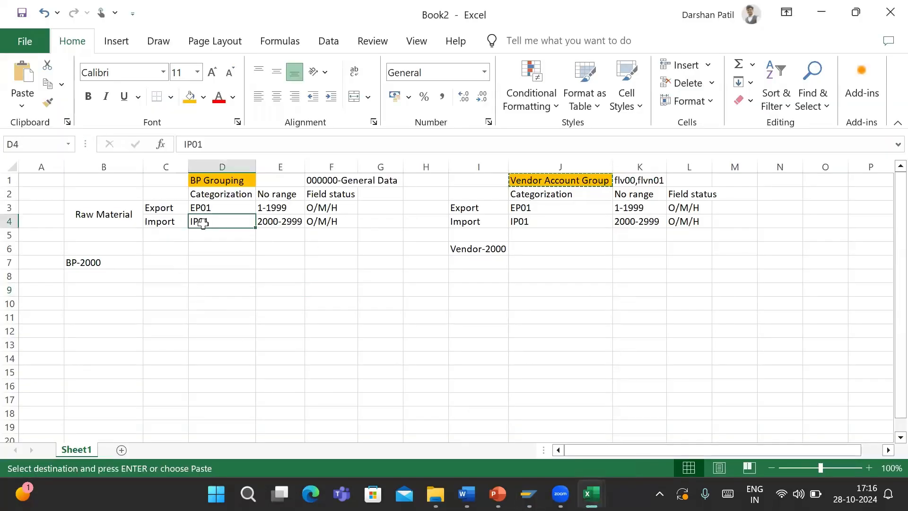
{"action": "left_click", "coordinate": [279, 222]}
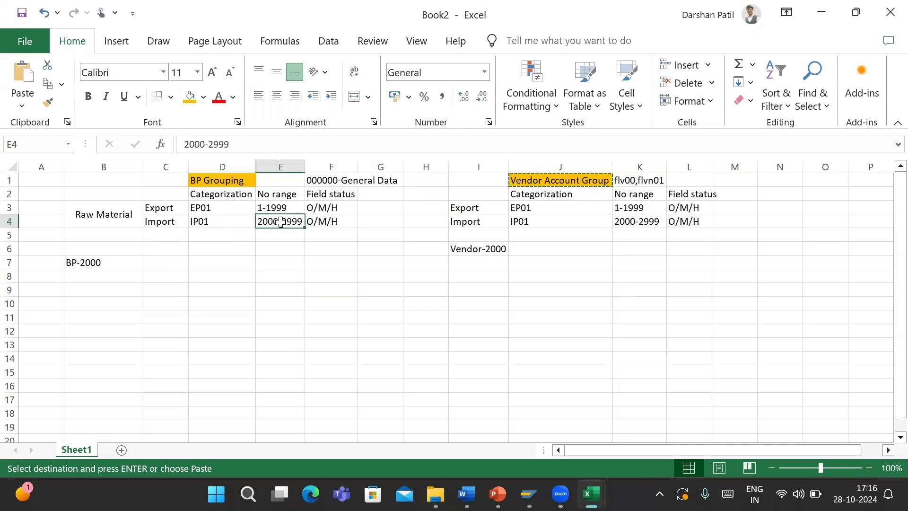
{"action": "left_click", "coordinate": [237, 224]}
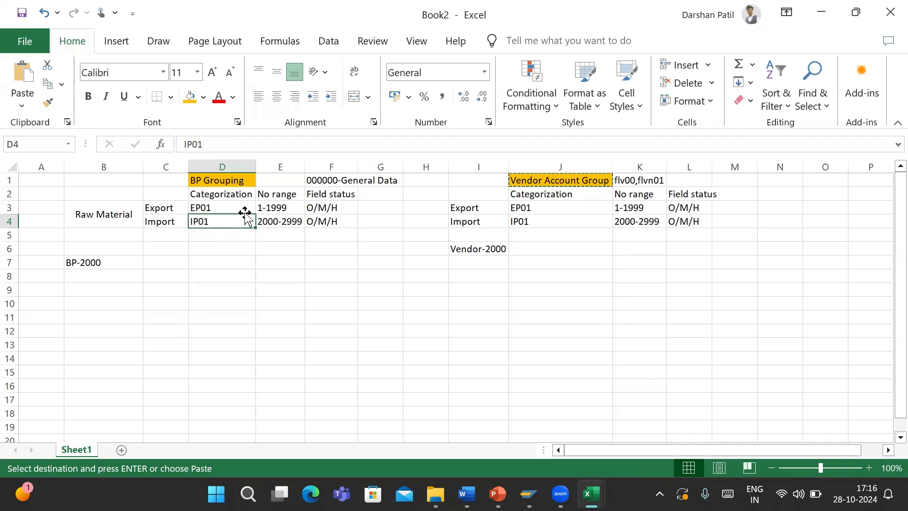
{"action": "left_click", "coordinate": [271, 207]}
{"action": "left_click", "coordinate": [235, 209]}
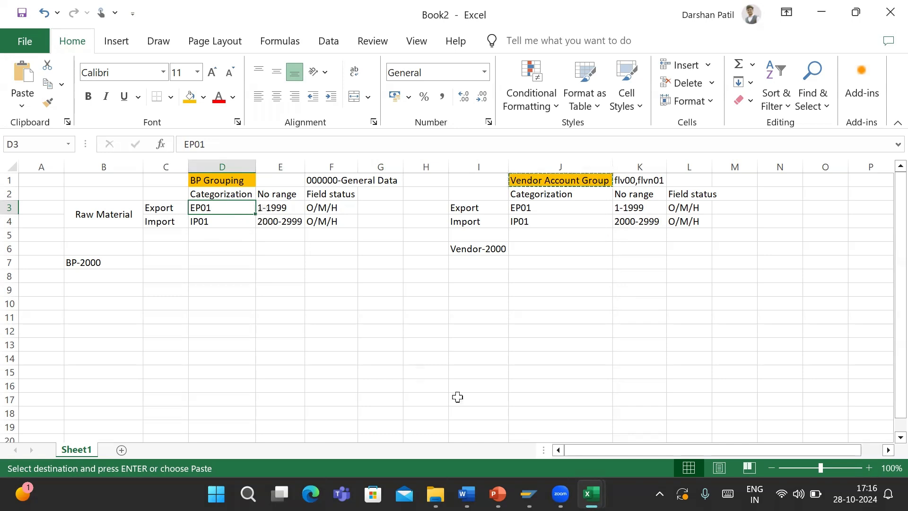
{"action": "left_click", "coordinate": [657, 207]}
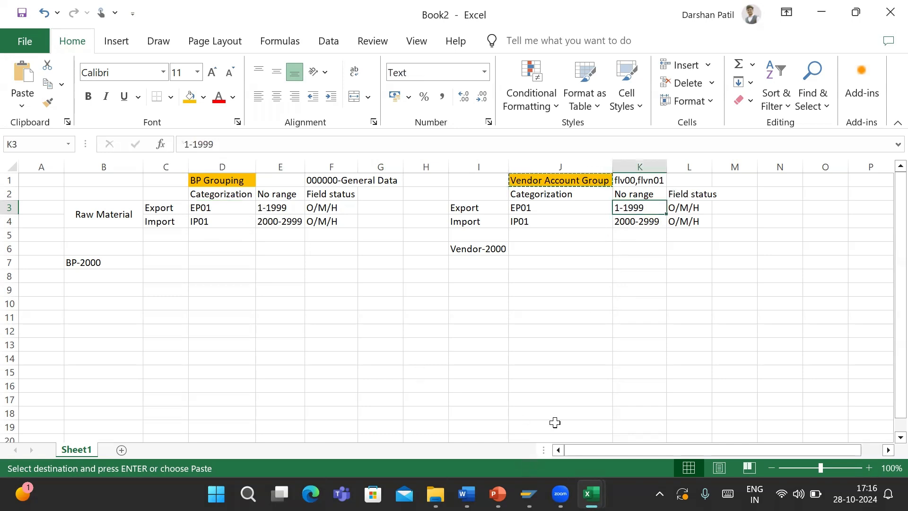
{"action": "left_click", "coordinate": [637, 224]}
Switch back to SAP, leave the BP groupings view for the IMG structure, and collapse the SAP Business Partner node.
{"action": "mouse_move", "coordinate": [528, 494]}
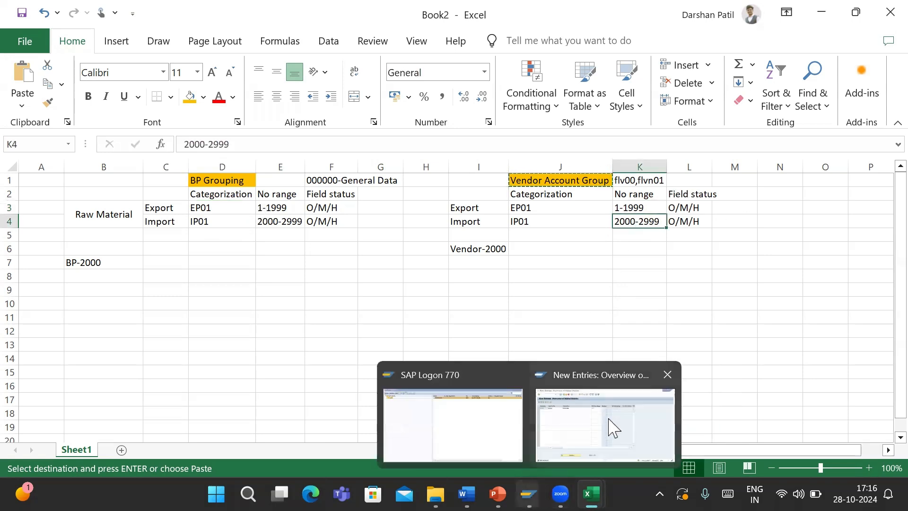
{"action": "left_click", "coordinate": [612, 428]}
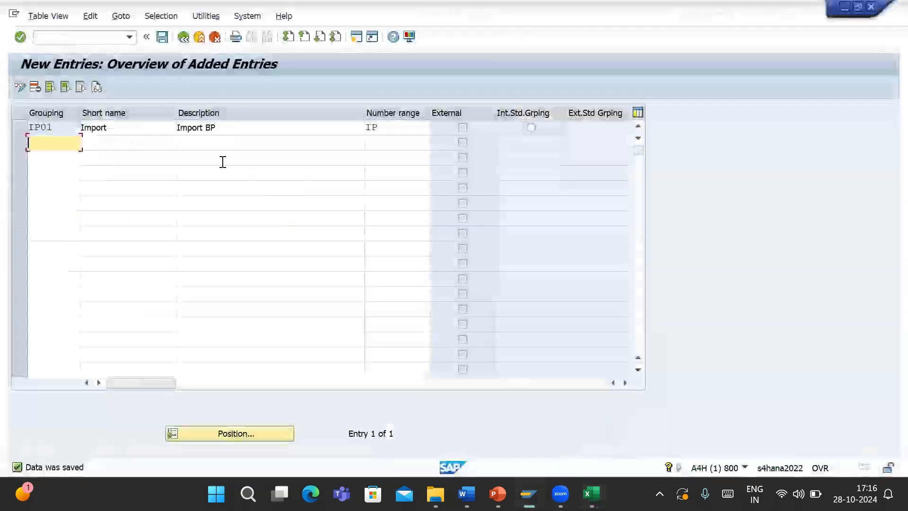
{"action": "left_click", "coordinate": [102, 36]}
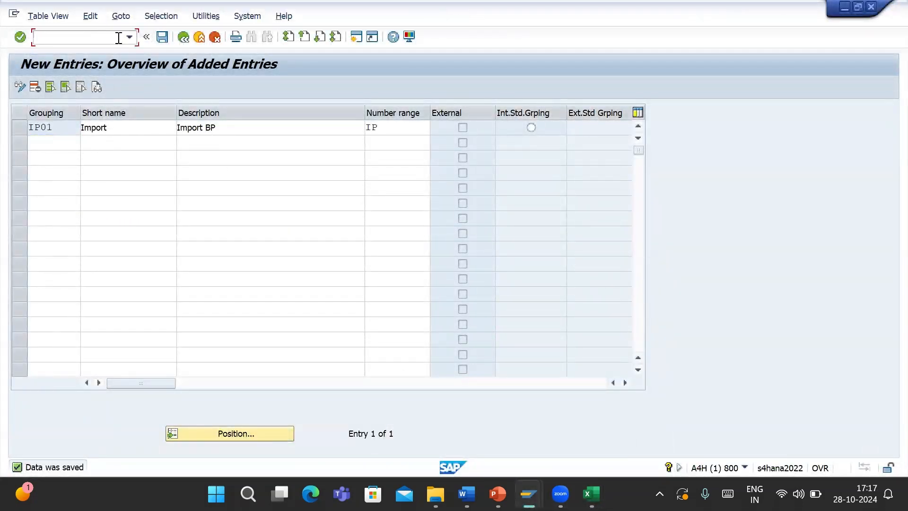
{"action": "left_click", "coordinate": [183, 38]}
{"action": "left_click", "coordinate": [183, 37]}
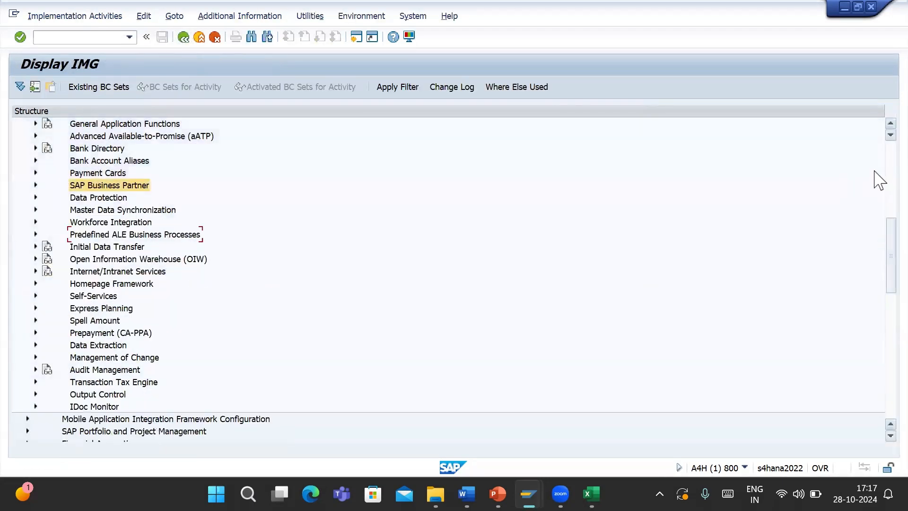
{"action": "scroll", "coordinate": [875, 177], "scroll_direction": "up", "scroll_amount": 8}
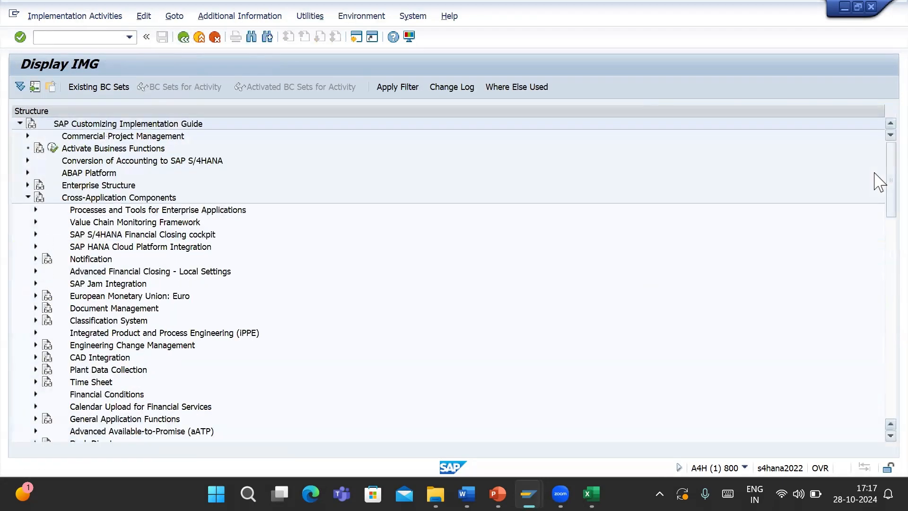
Collapse Cross-Application Components and expand Financial Accounting through Accounts Receivable and Accounts Payable, Supplier Accounts and Master Data to Preparations for Creating Supplier Master Data.
{"action": "left_click", "coordinate": [28, 197]}
{"action": "left_click", "coordinate": [27, 234]}
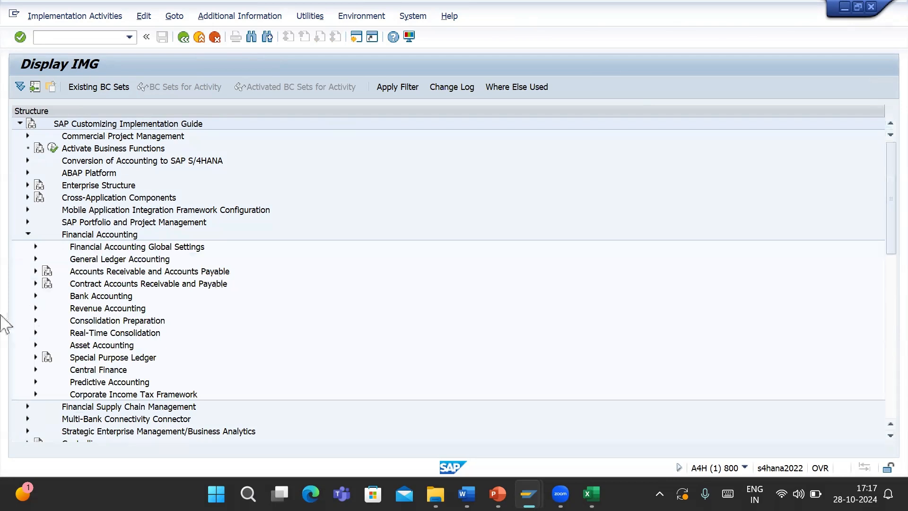
{"action": "left_click", "coordinate": [35, 271]}
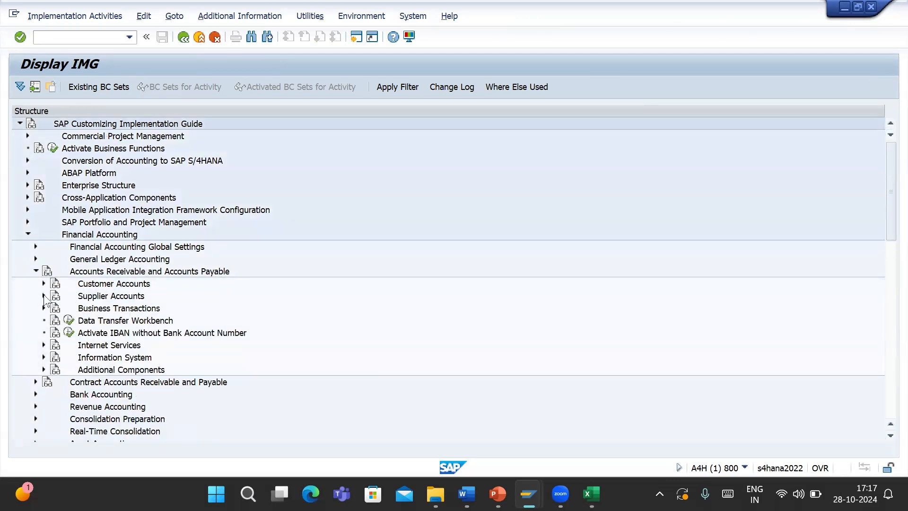
{"action": "left_click", "coordinate": [44, 295]}
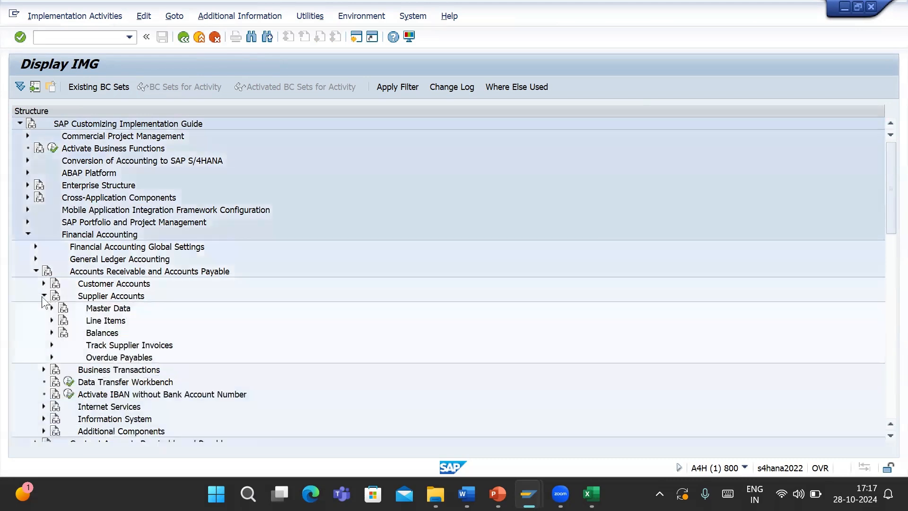
{"action": "scroll", "coordinate": [877, 203], "scroll_direction": "down", "scroll_amount": 2}
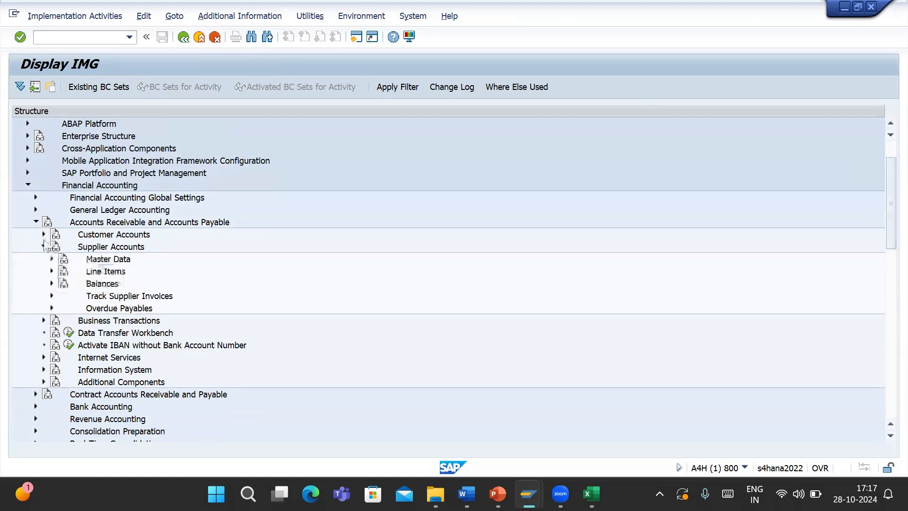
{"action": "left_click", "coordinate": [52, 258]}
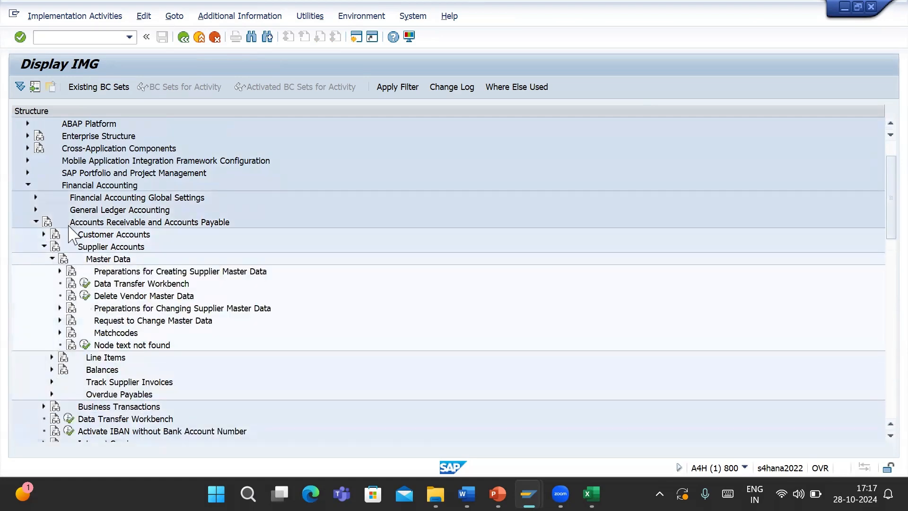
{"action": "left_click", "coordinate": [59, 271]}
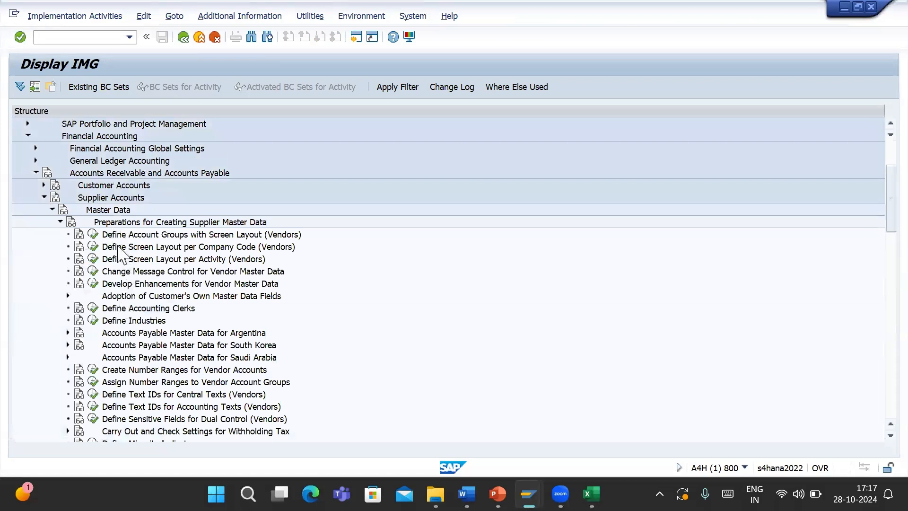
Create vendor account group IP01 with the meaning "Import Supplier", save it to the proposed customizing request, and return to the IMG structure.
{"action": "left_click", "coordinate": [94, 235]}
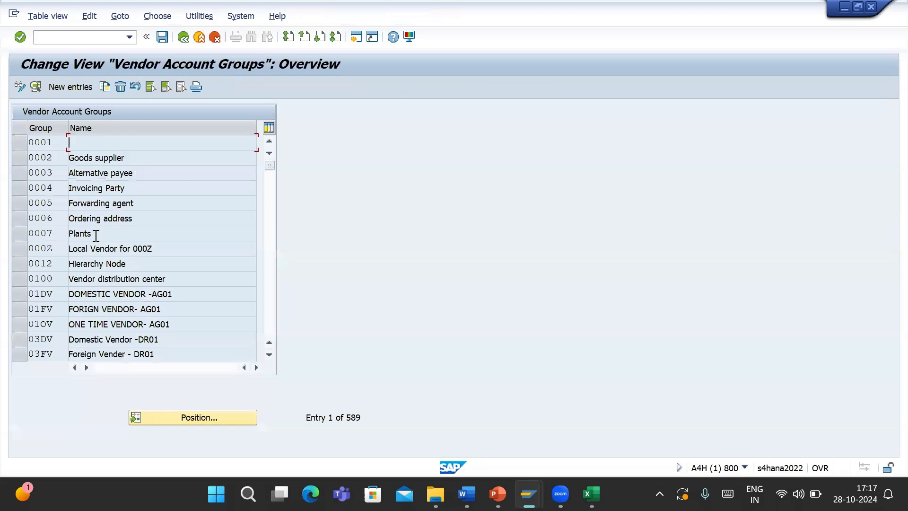
{"action": "left_click", "coordinate": [87, 86]}
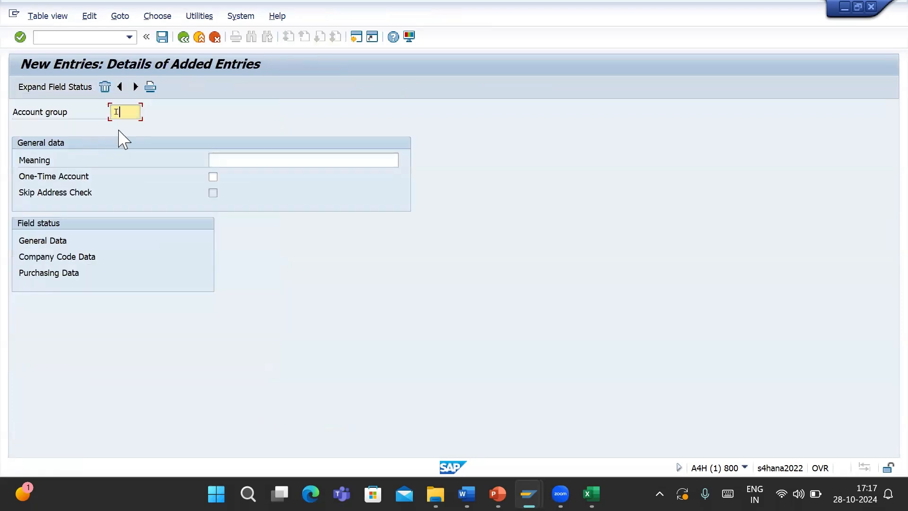
{"action": "left_click", "coordinate": [255, 163]}
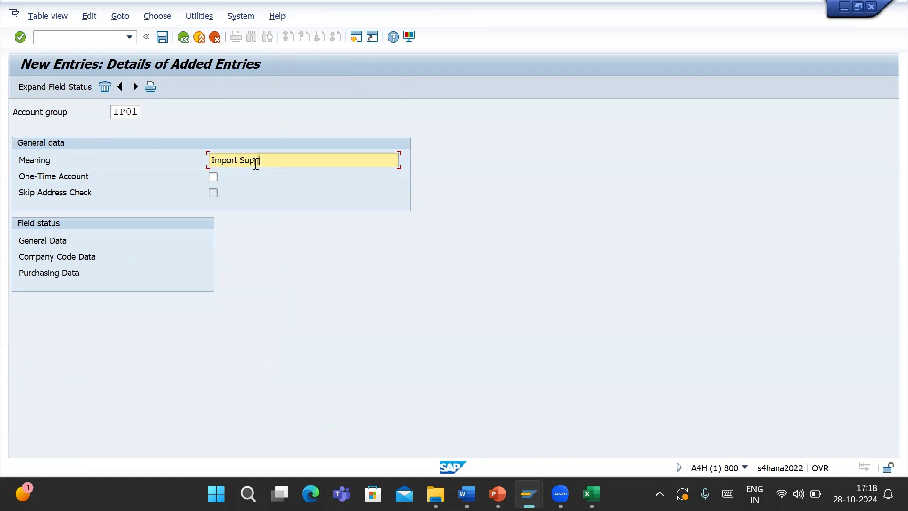
{"action": "left_click", "coordinate": [162, 37]}
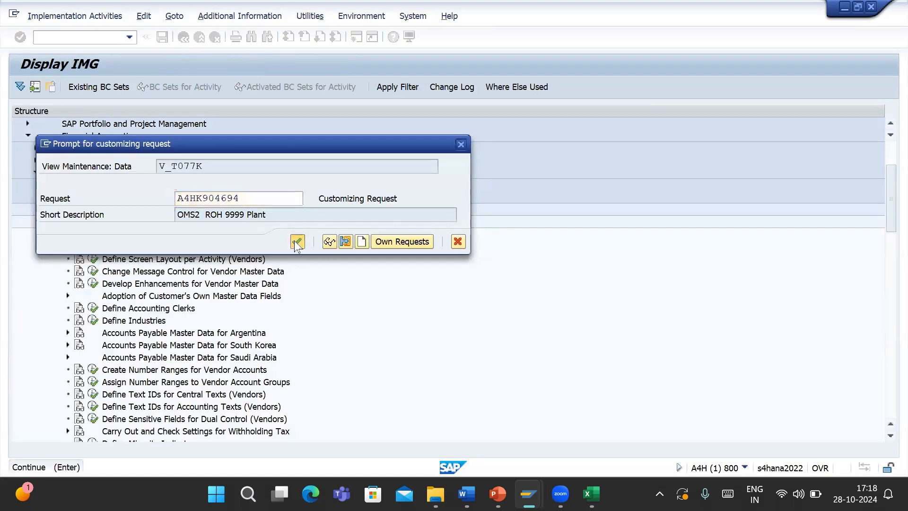
{"action": "left_click", "coordinate": [297, 242]}
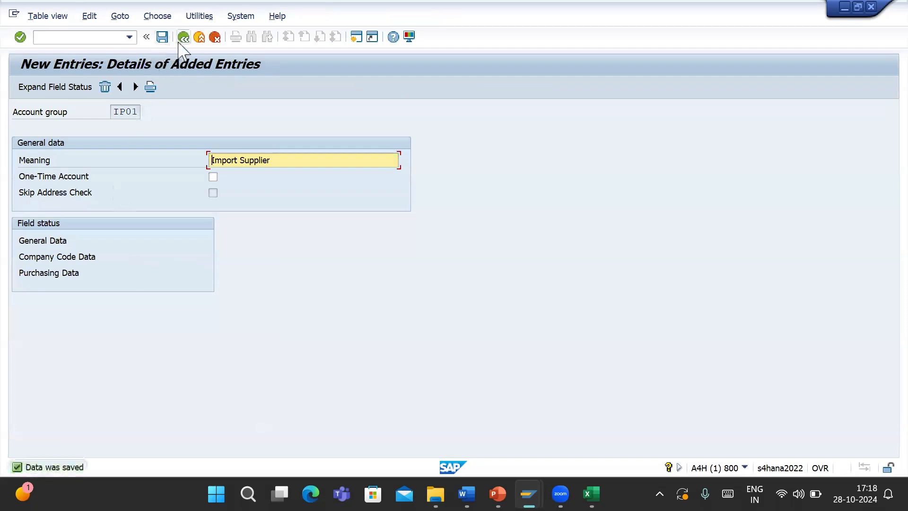
{"action": "left_click", "coordinate": [183, 37]}
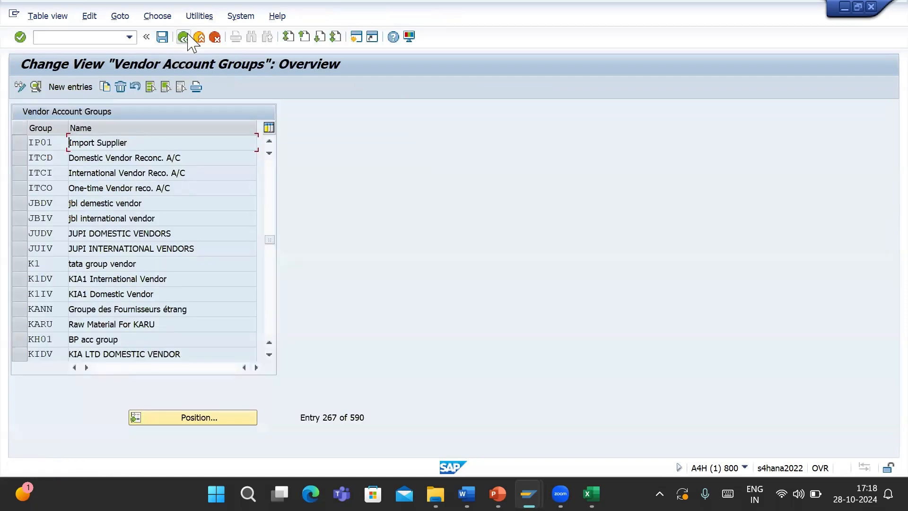
{"action": "left_click", "coordinate": [185, 37]}
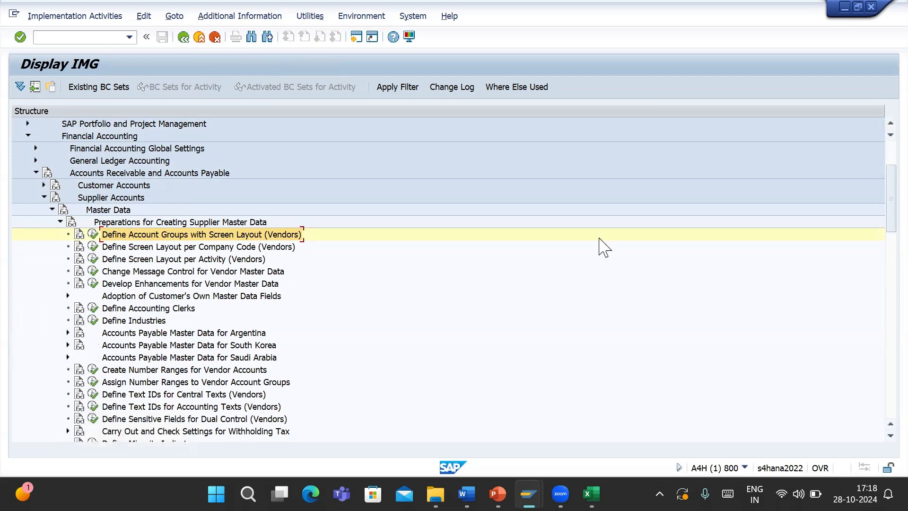
{"action": "left_click", "coordinate": [94, 369]}
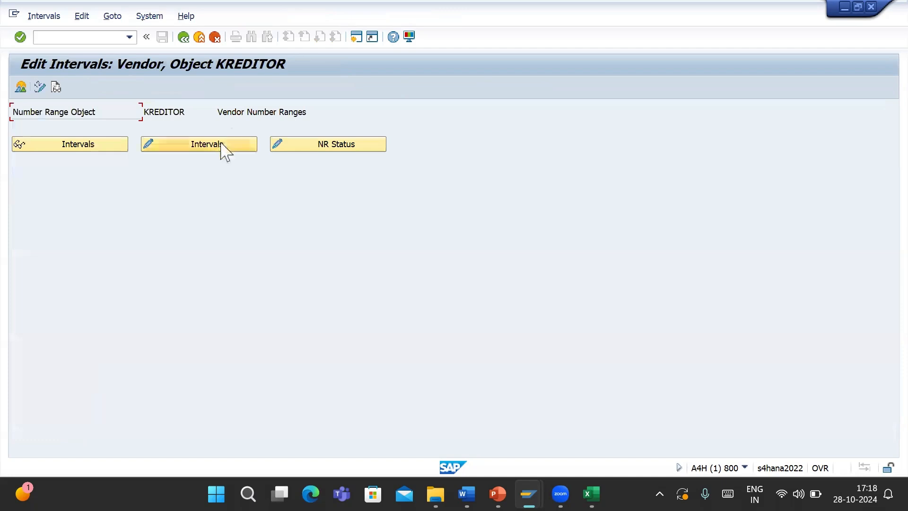
{"action": "left_click", "coordinate": [225, 150]}
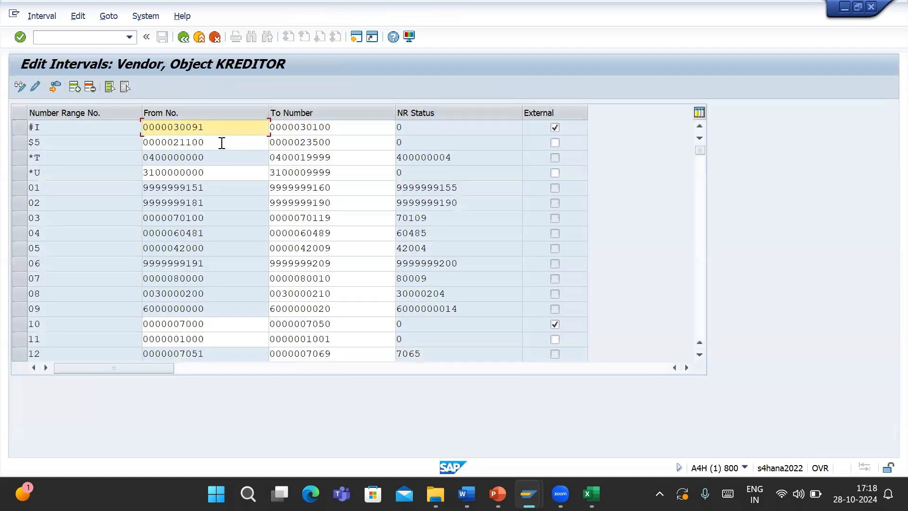
{"action": "left_click", "coordinate": [74, 86]}
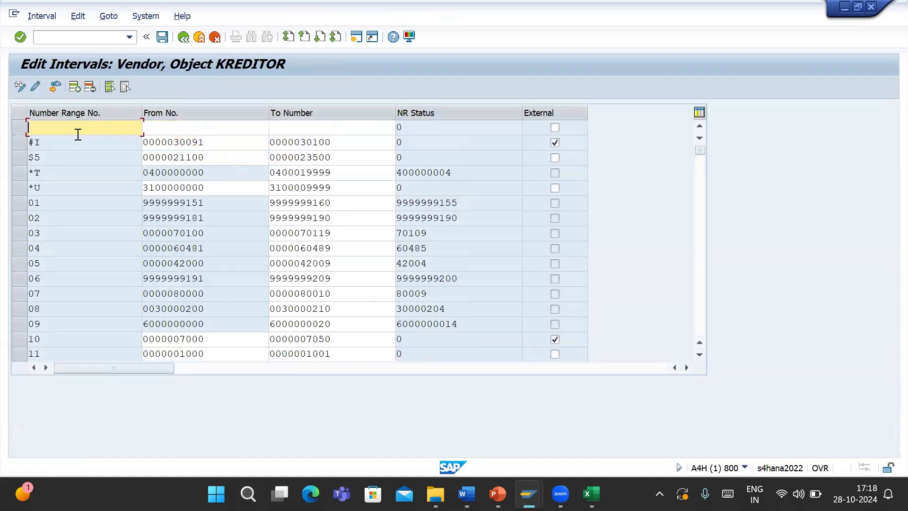
{"action": "type", "text": "ip"}
{"action": "left_click", "coordinate": [90, 143]}
{"action": "left_click", "coordinate": [150, 128]}
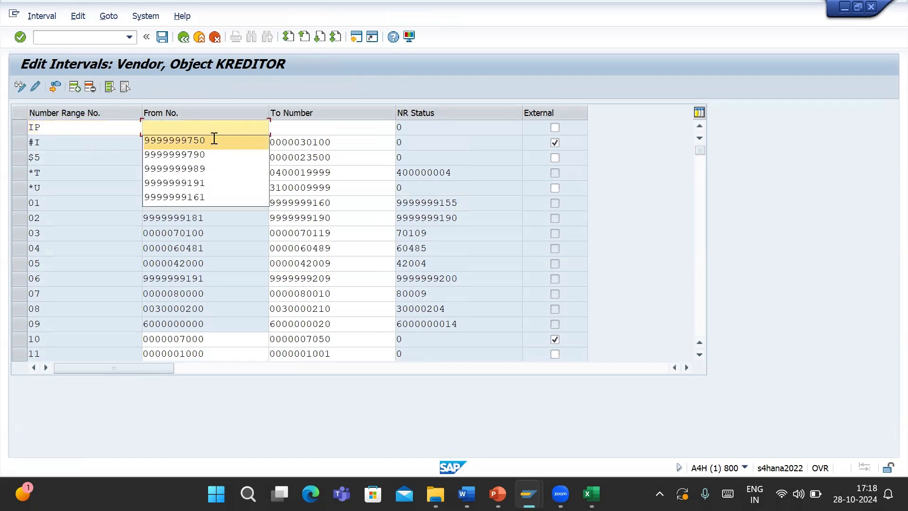
{"action": "left_click", "coordinate": [213, 140]}
{"action": "left_click", "coordinate": [304, 132]}
{"action": "left_click", "coordinate": [314, 141]}
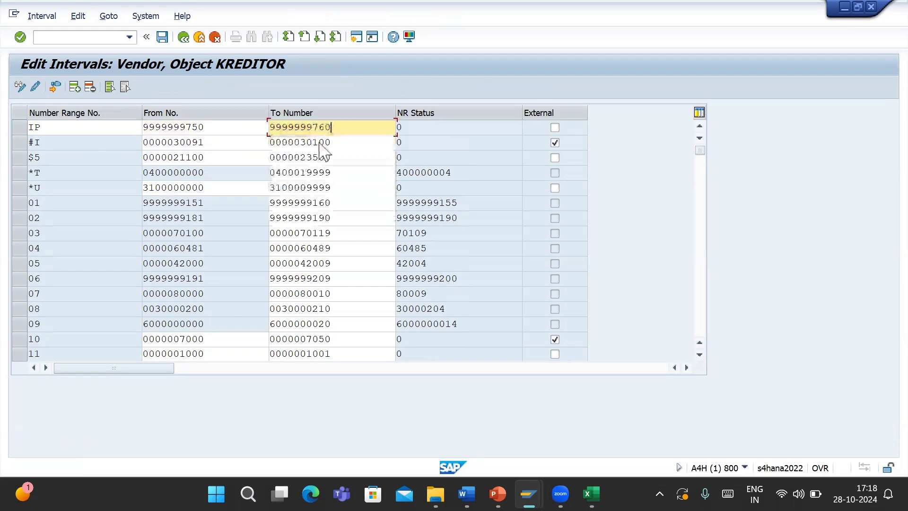
{"action": "key", "text": "Return"}
Locate interval IP among the vendor number ranges and demonstrate its External option by setting it and clearing it again.
{"action": "left_click", "coordinate": [701, 226]}
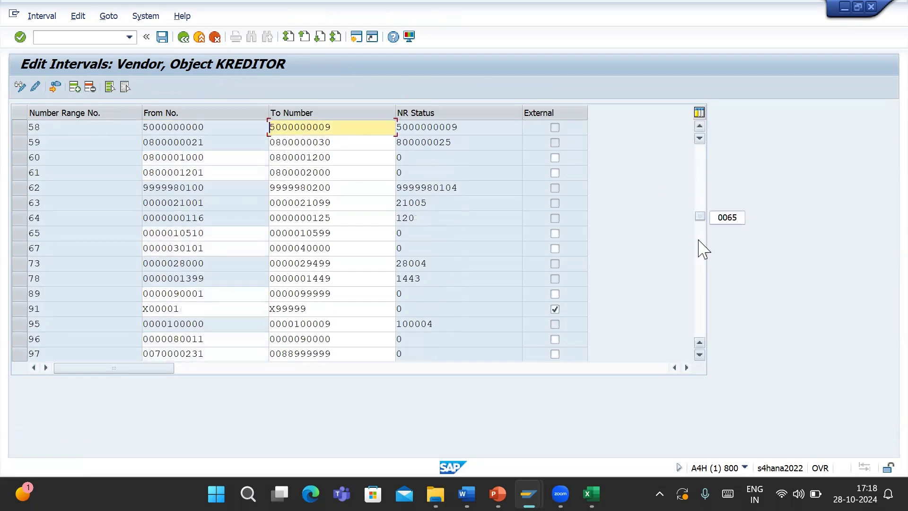
{"action": "left_click", "coordinate": [701, 245]}
{"action": "left_click", "coordinate": [701, 263]}
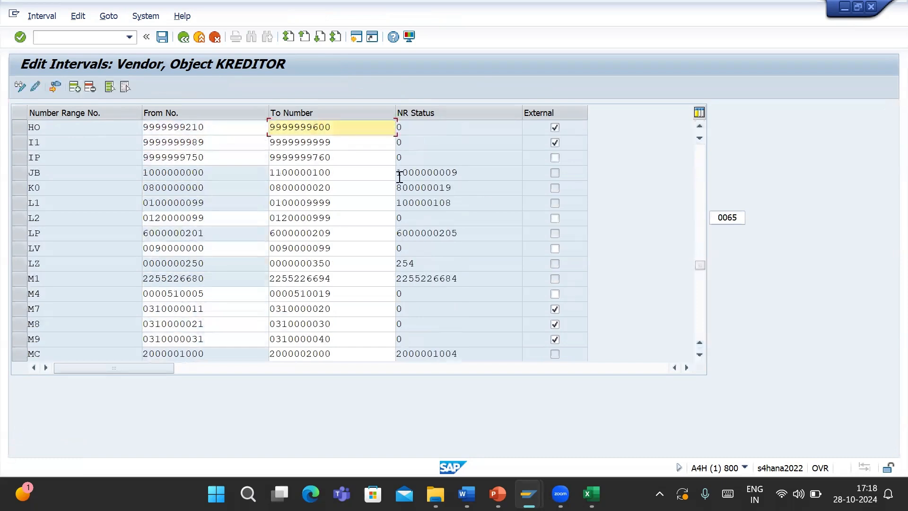
{"action": "left_click", "coordinate": [333, 164]}
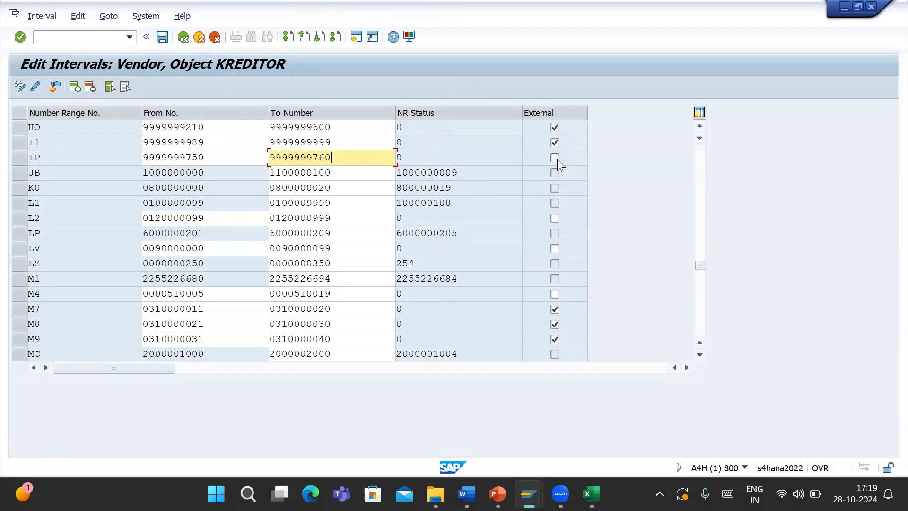
{"action": "mouse_move", "coordinate": [591, 494]}
{"action": "left_click", "coordinate": [555, 159]}
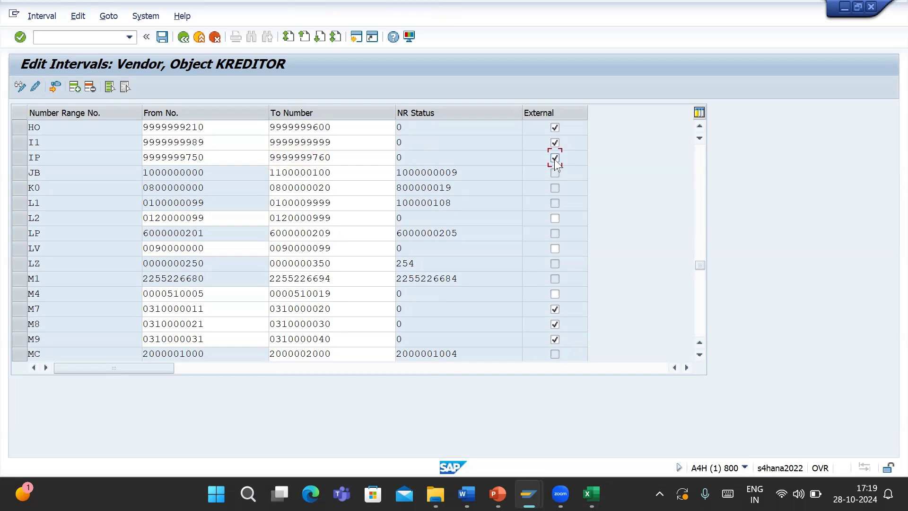
{"action": "left_click", "coordinate": [554, 160]}
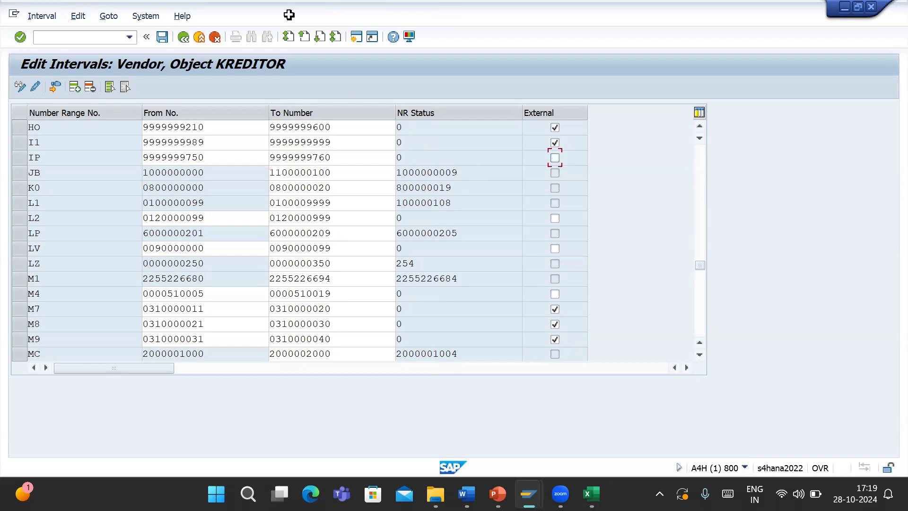
Save the vendor number range intervals, acknowledge the transport notice, and return to the IMG structure.
{"action": "left_click", "coordinate": [163, 38]}
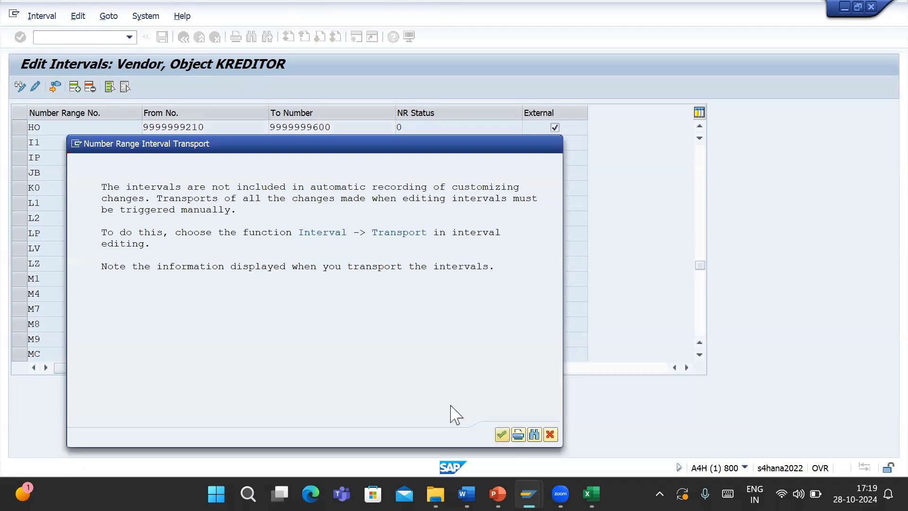
{"action": "left_click", "coordinate": [501, 434]}
{"action": "left_click", "coordinate": [184, 38]}
{"action": "left_click", "coordinate": [184, 37]}
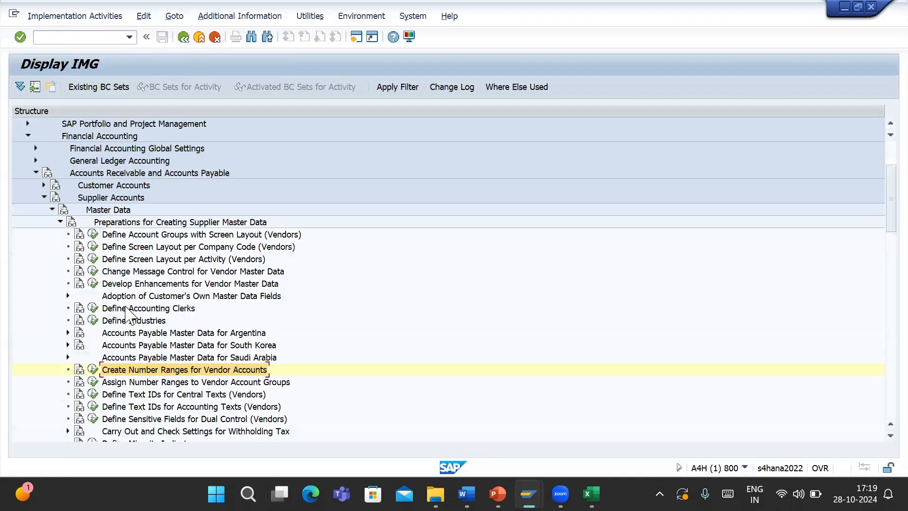
In Assign Number Ranges to Vendor Account Groups, find group IP01, assign it number range IP, and save to the proposed customizing request.
{"action": "left_click", "coordinate": [93, 382]}
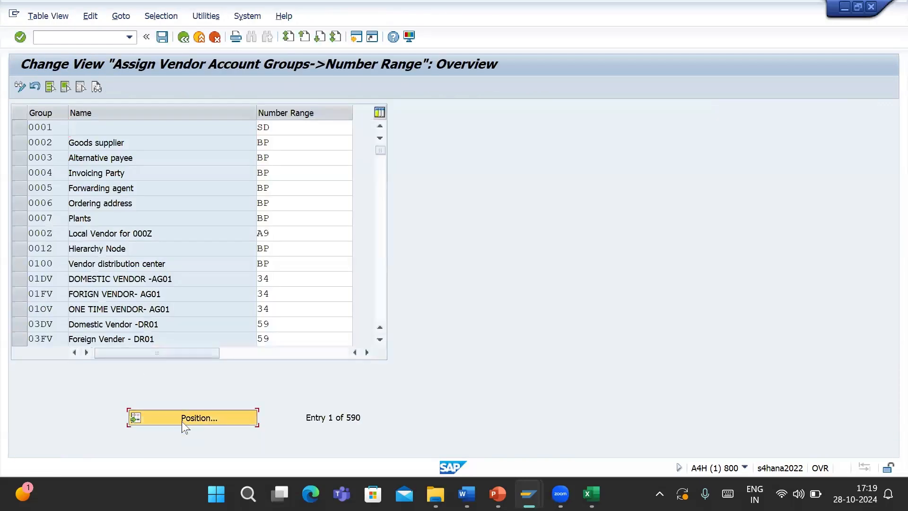
{"action": "left_click", "coordinate": [184, 417]}
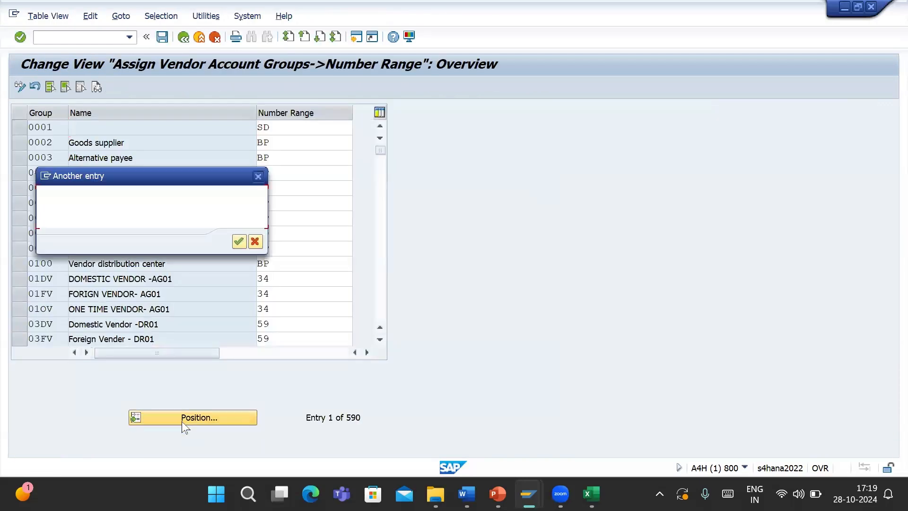
{"action": "type", "text": "ip01"}
{"action": "key", "text": "Return"}
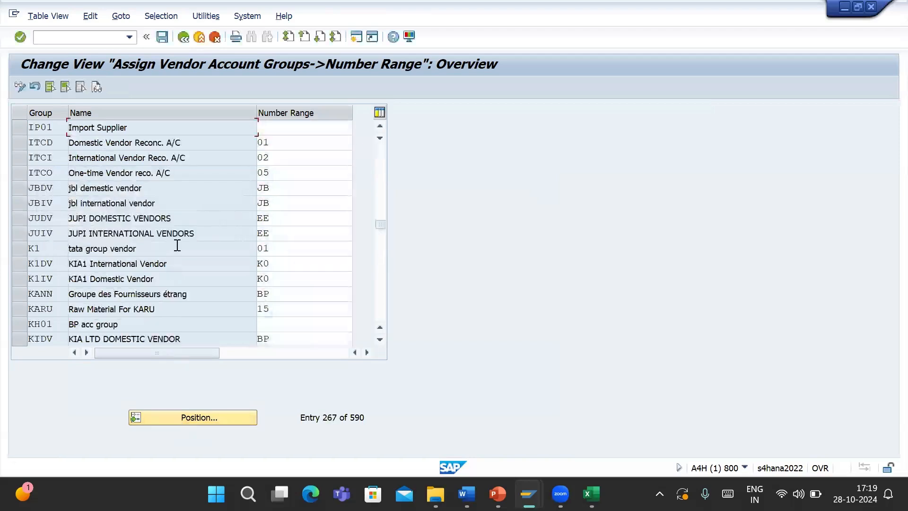
{"action": "left_click", "coordinate": [291, 132]}
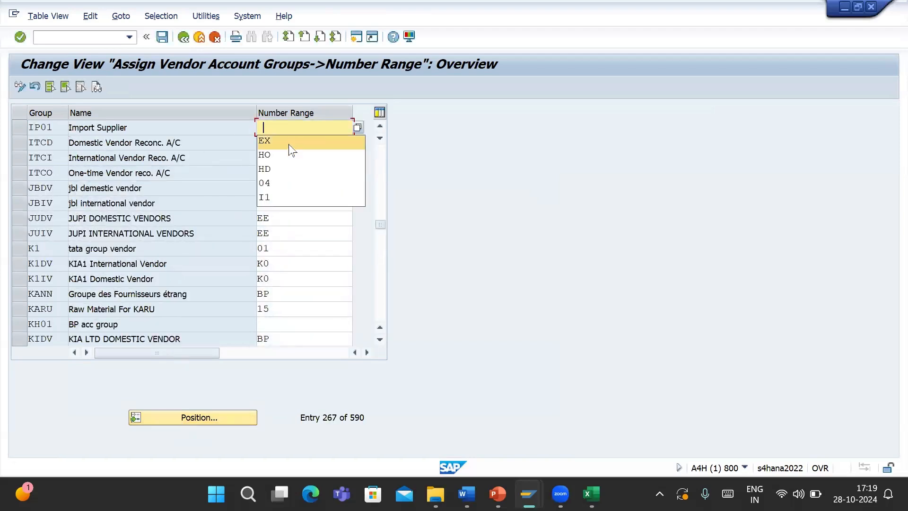
{"action": "type", "text": "IP"}
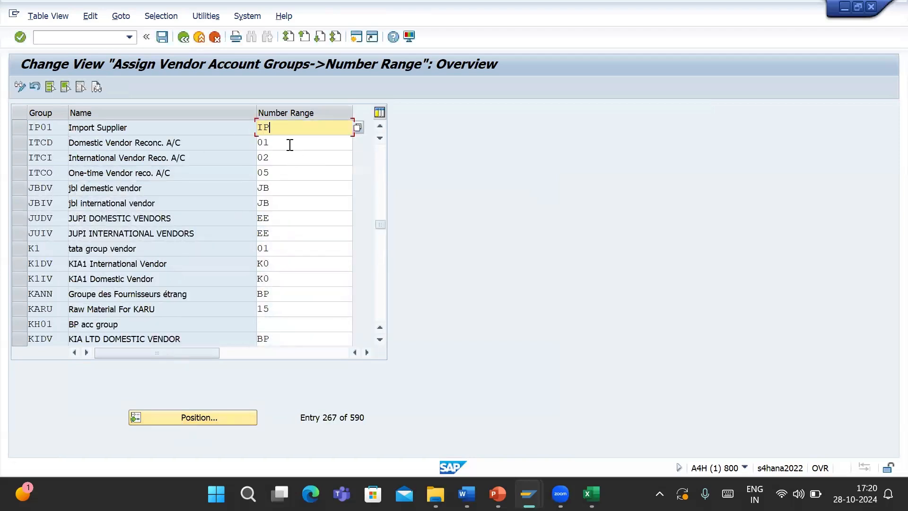
{"action": "left_click", "coordinate": [163, 37]}
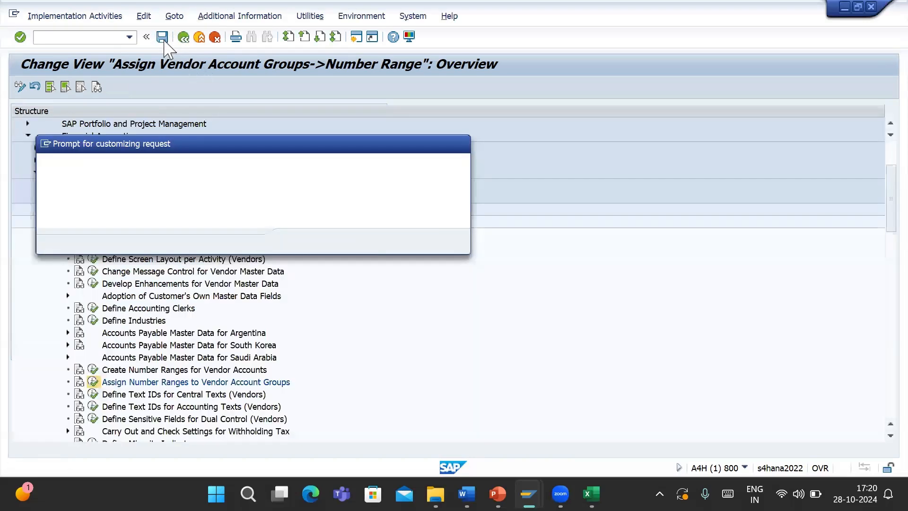
{"action": "left_click", "coordinate": [297, 241]}
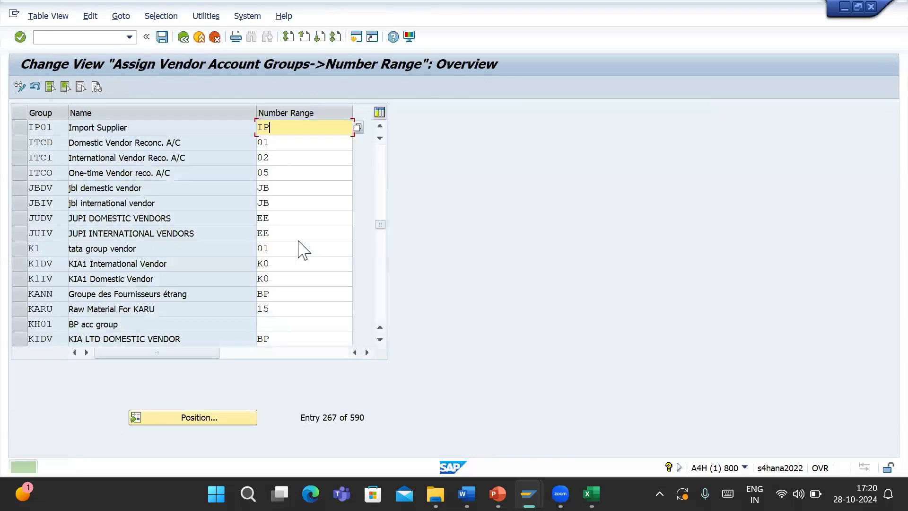
Open a second SAP session and display the SAP Reference IMG in it.
{"action": "left_click", "coordinate": [199, 40]}
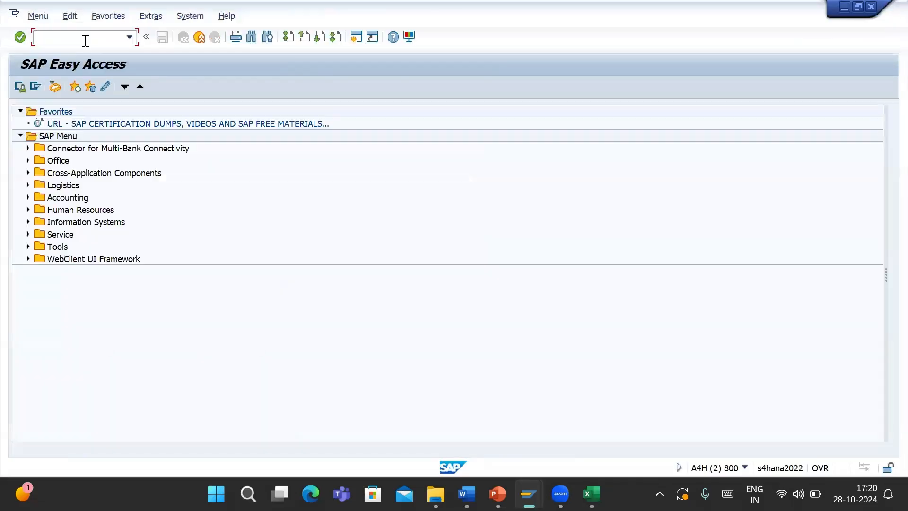
{"action": "key", "text": "Return"}
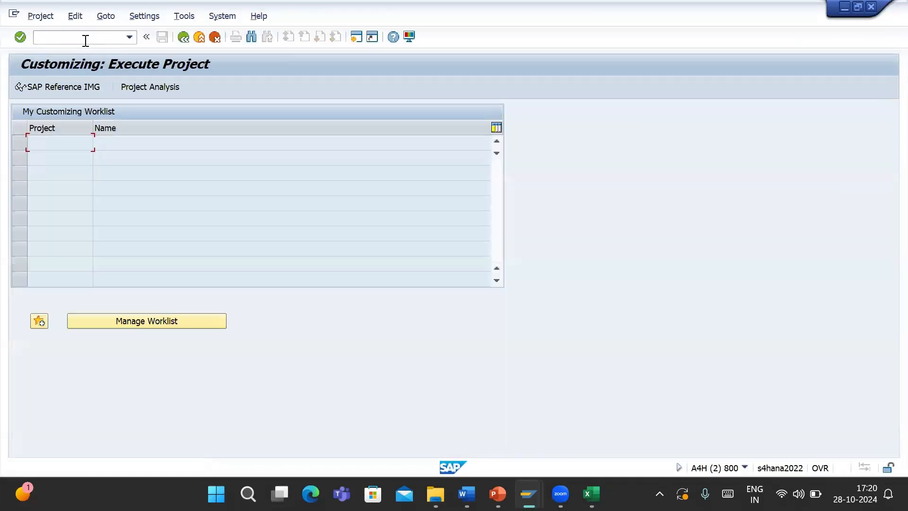
{"action": "left_click", "coordinate": [52, 90]}
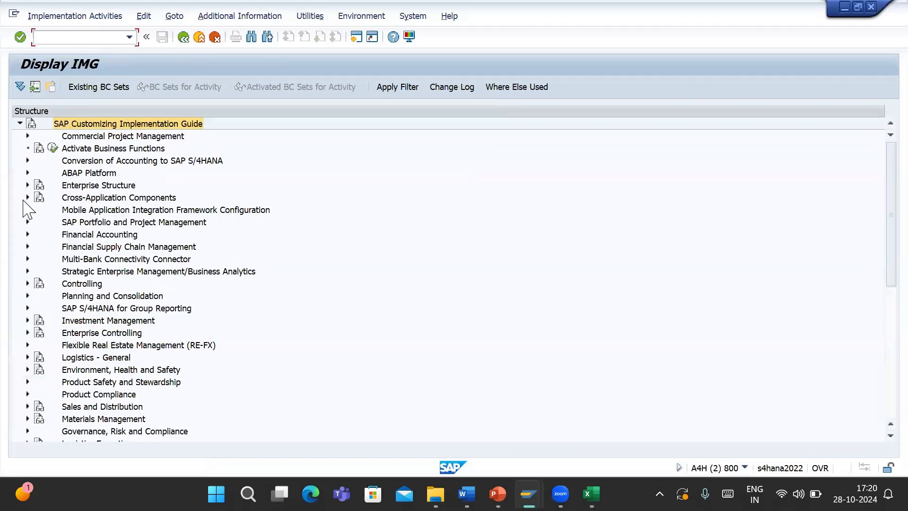
Expand Cross-Application Components and its Master Data Synchronization node in the IMG structure.
{"action": "left_click", "coordinate": [27, 197]}
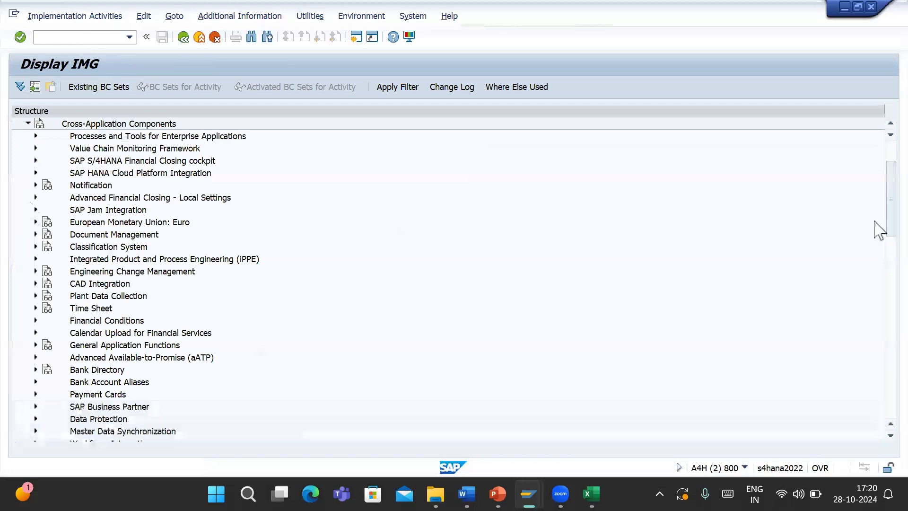
{"action": "left_click_drag", "start_coordinate": [874, 215], "coordinate": [874, 153]}
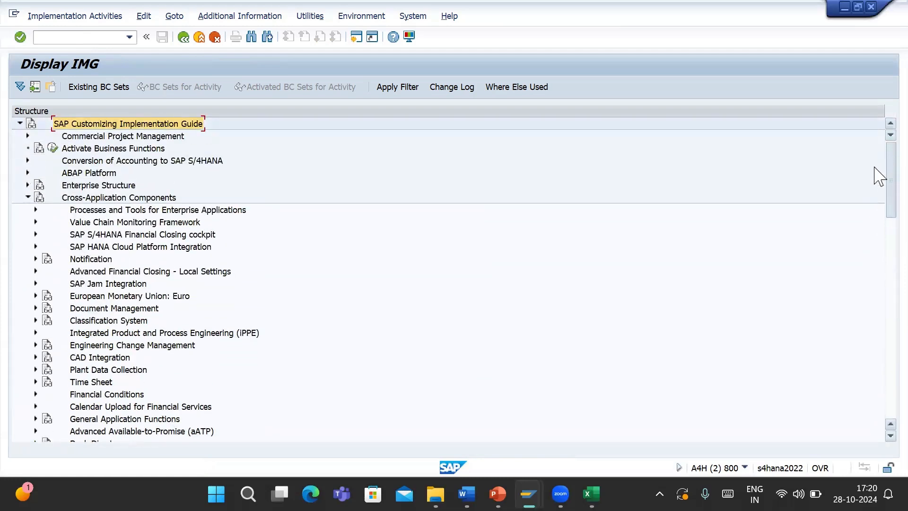
{"action": "scroll", "coordinate": [878, 182], "scroll_direction": "down", "scroll_amount": 3}
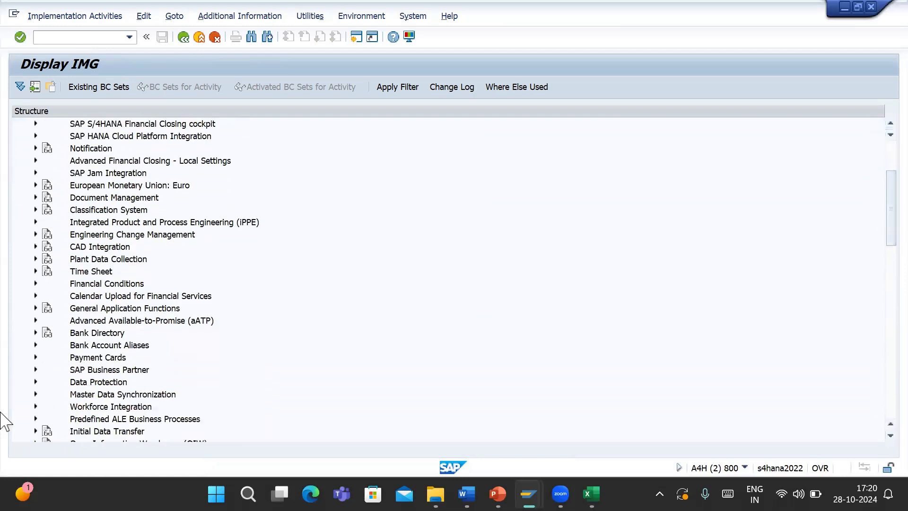
{"action": "left_click", "coordinate": [37, 395]}
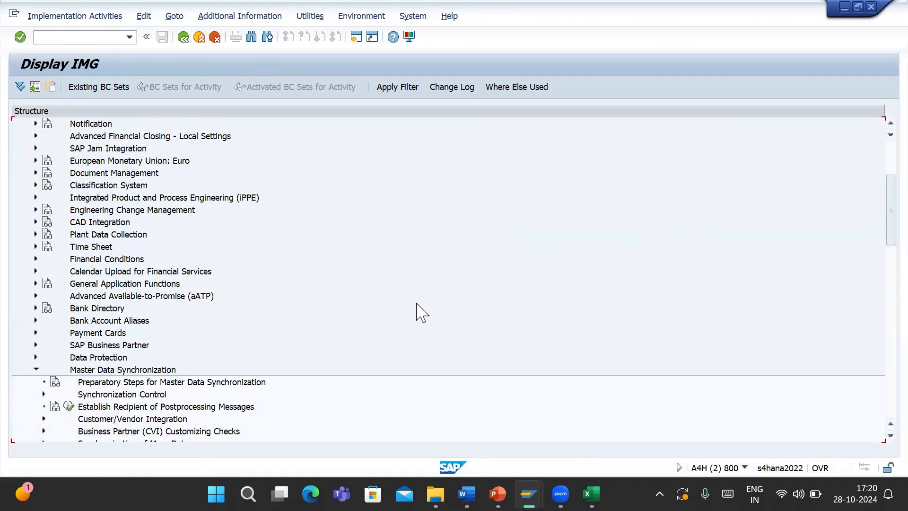
{"action": "scroll", "coordinate": [878, 250], "scroll_direction": "down", "scroll_amount": 3}
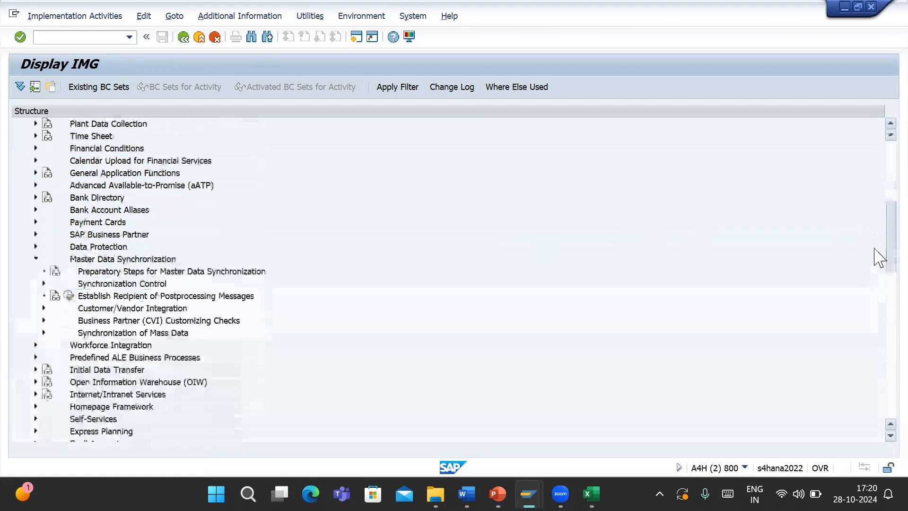
{"action": "scroll", "coordinate": [879, 255], "scroll_direction": "down", "scroll_amount": 1}
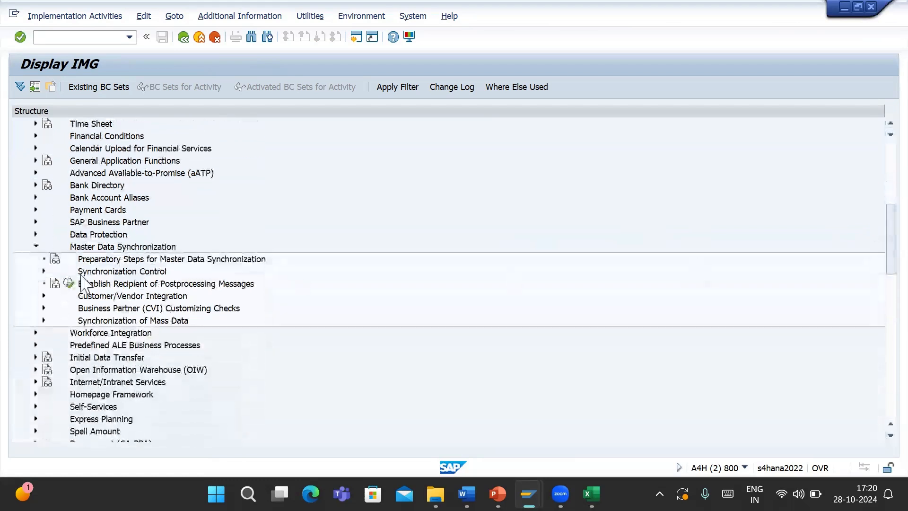
Under Customer/Vendor Integration, expand Business Partner Settings, Settings for Vendor Integration and the Assign Keys node.
{"action": "left_click", "coordinate": [44, 307]}
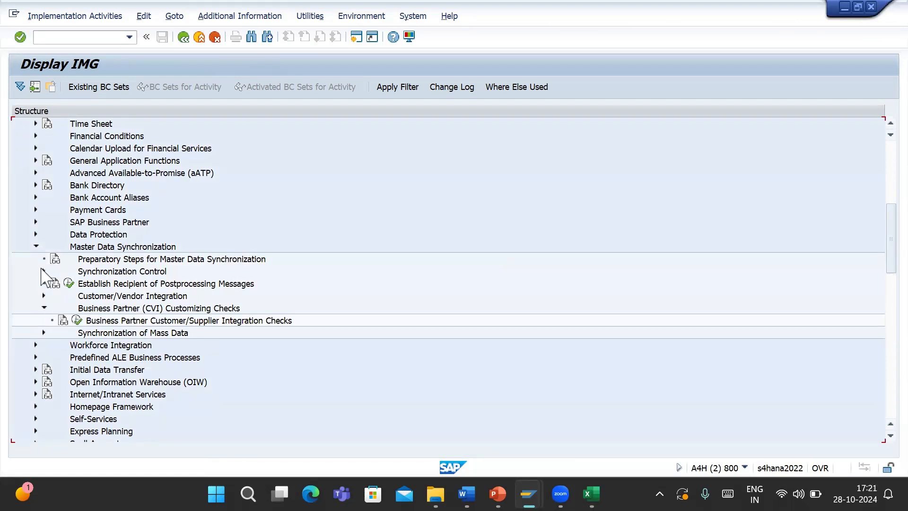
{"action": "left_click", "coordinate": [43, 295]}
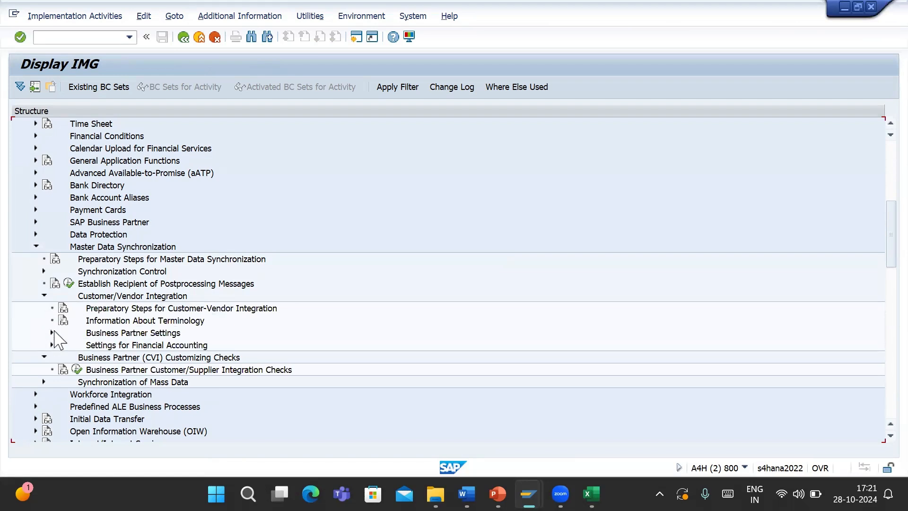
{"action": "left_click", "coordinate": [53, 333]}
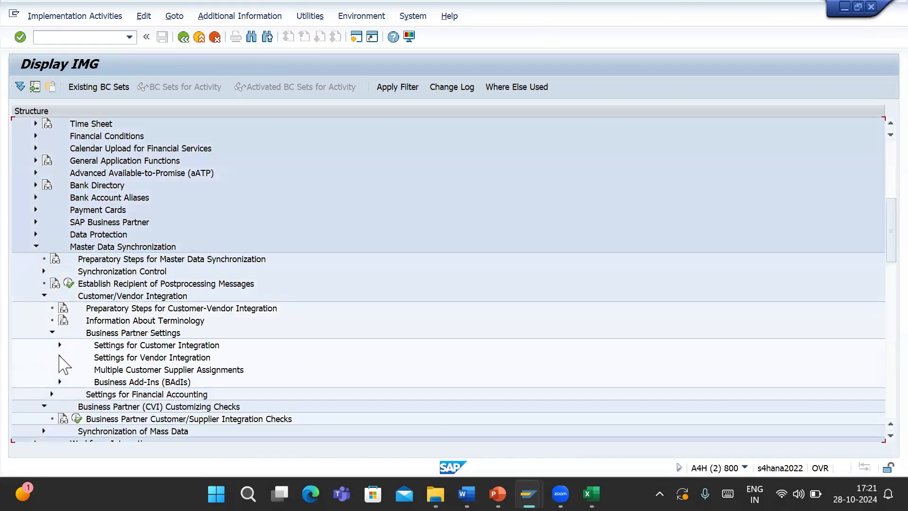
{"action": "left_click", "coordinate": [60, 357]}
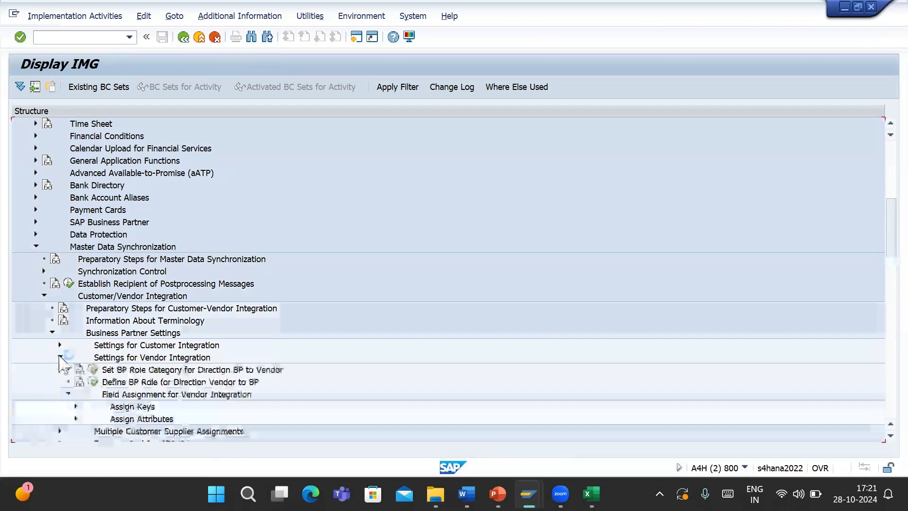
{"action": "left_click", "coordinate": [76, 406]}
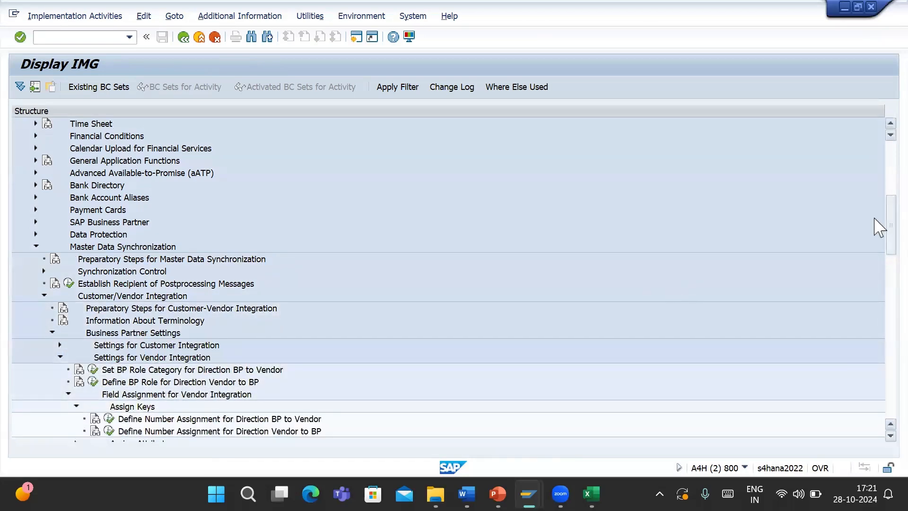
Open the activity Define Number Assignment for Direction BP to Vendor, return to the IMG, and reopen it.
{"action": "scroll", "coordinate": [331, 312], "scroll_direction": "down", "scroll_amount": 3}
{"action": "left_click", "coordinate": [112, 321]}
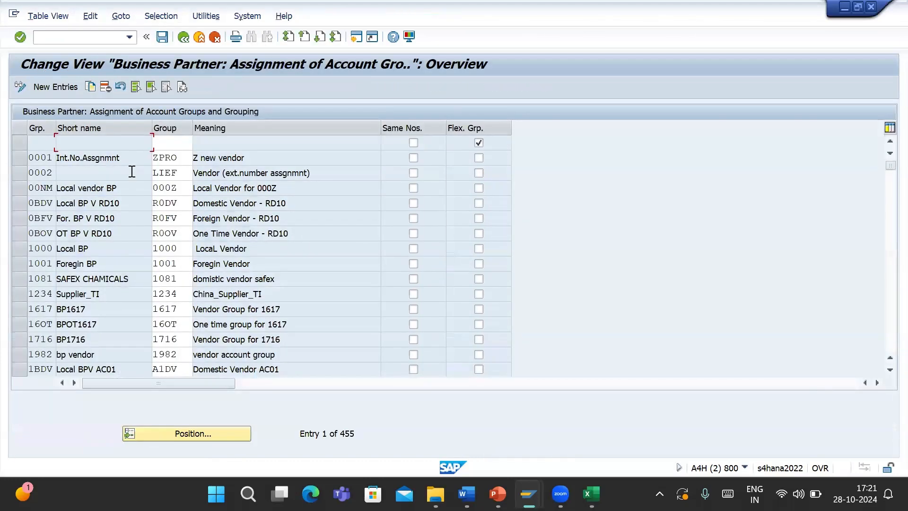
{"action": "left_click", "coordinate": [183, 38]}
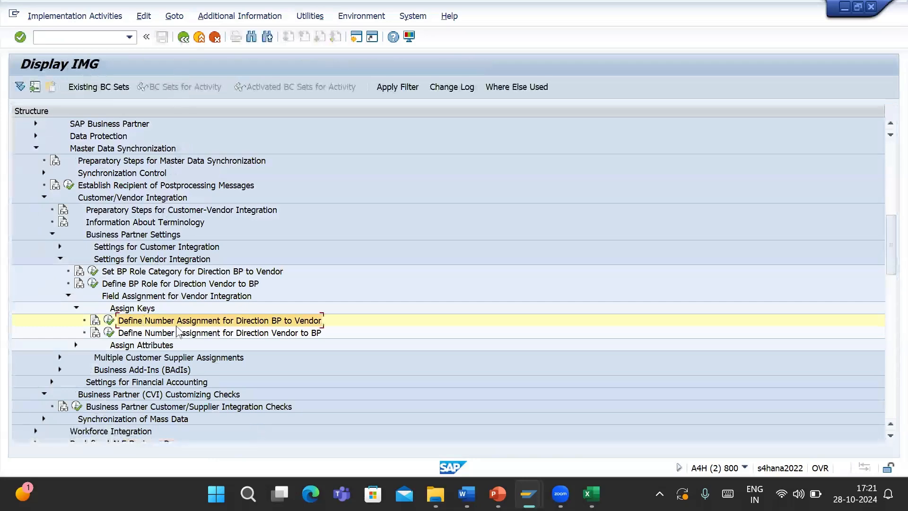
{"action": "left_click", "coordinate": [109, 321]}
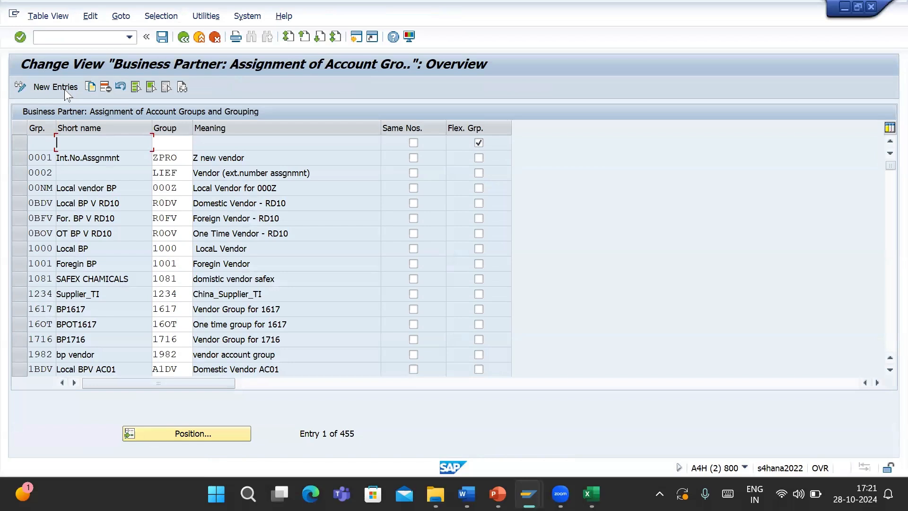
Try to add a new entry assigning grouping IP01 to vendor account group IP01 with the Same Nos. option.
{"action": "left_click", "coordinate": [66, 91]}
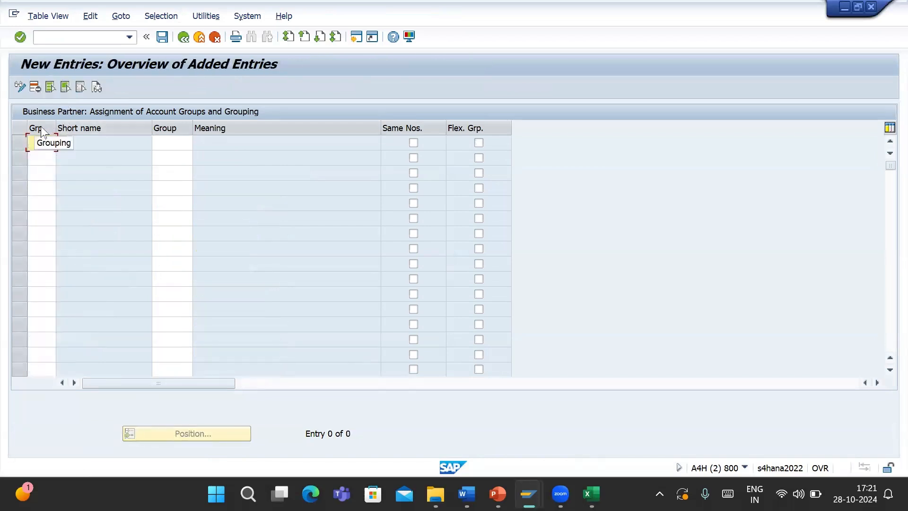
{"action": "left_click", "coordinate": [32, 142]}
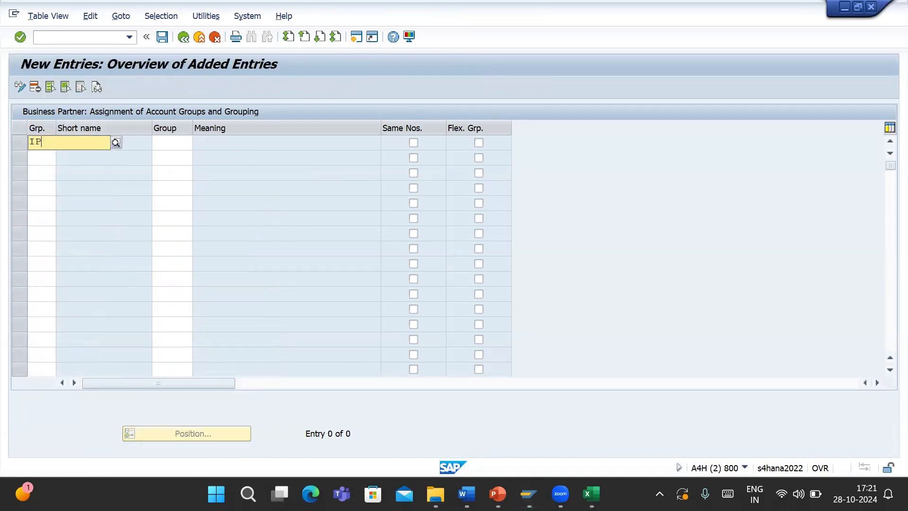
{"action": "left_click", "coordinate": [177, 128]}
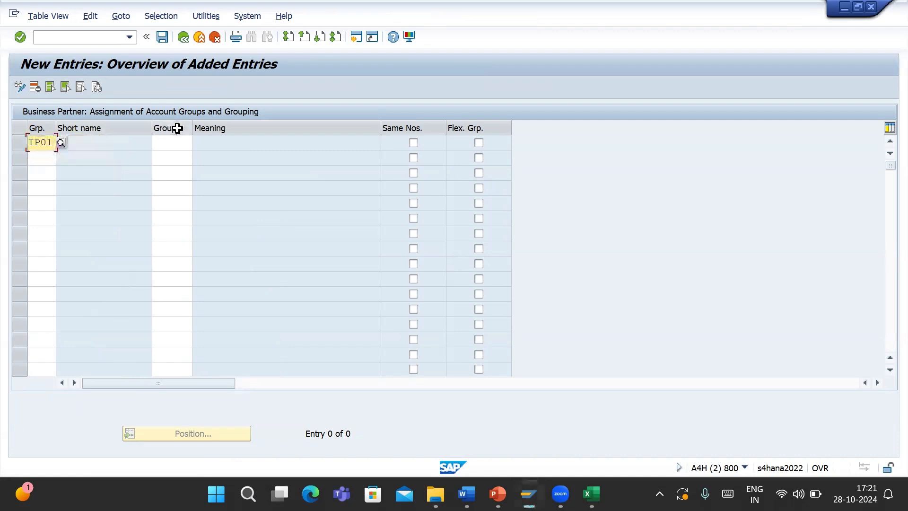
{"action": "left_click", "coordinate": [169, 142]}
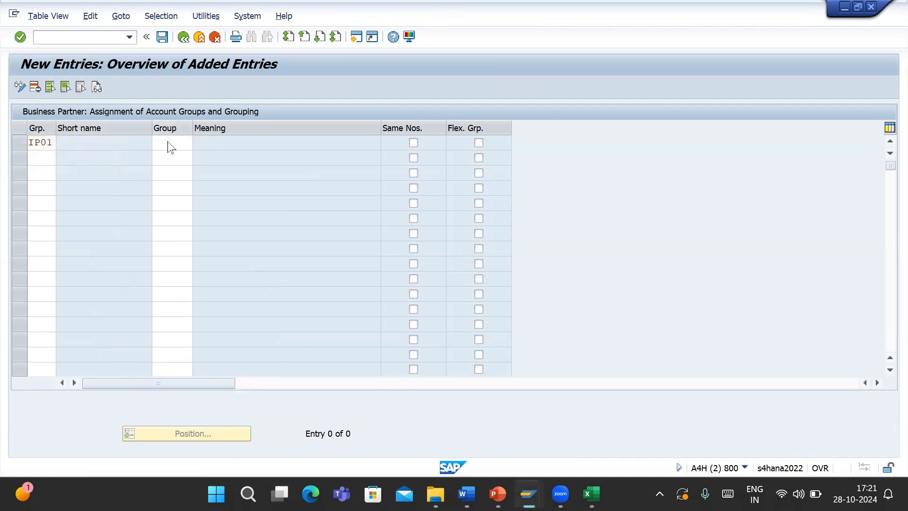
{"action": "left_click", "coordinate": [174, 142]}
{"action": "type", "text": "IP"}
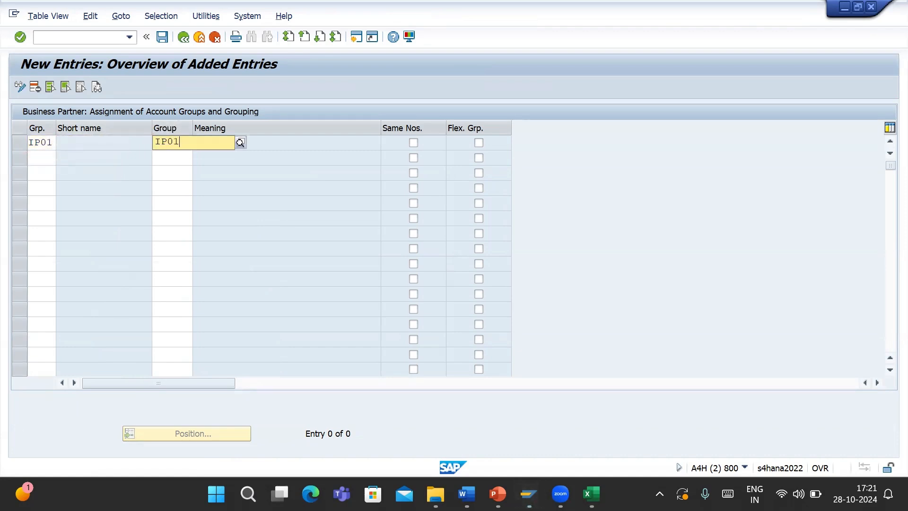
{"action": "type", "text": "01"}
{"action": "left_click", "coordinate": [184, 168]}
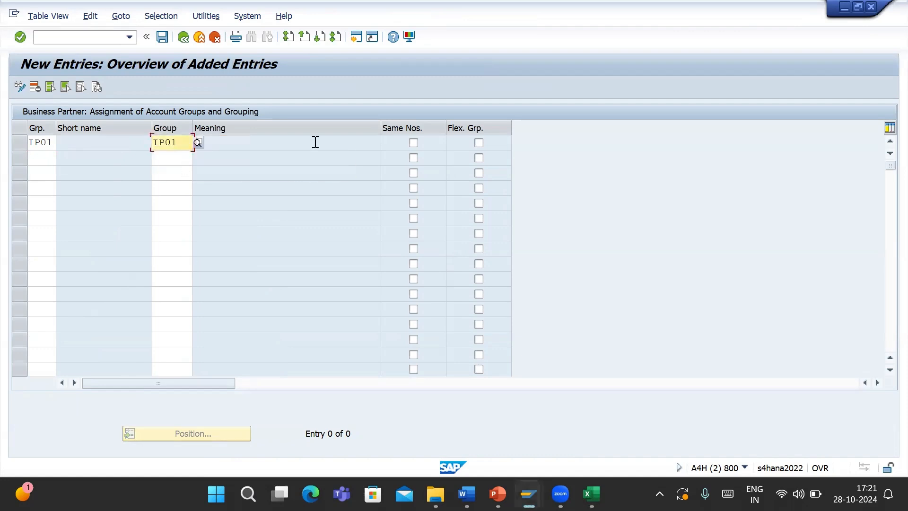
{"action": "left_click", "coordinate": [413, 143]}
{"action": "key", "text": "Return"}
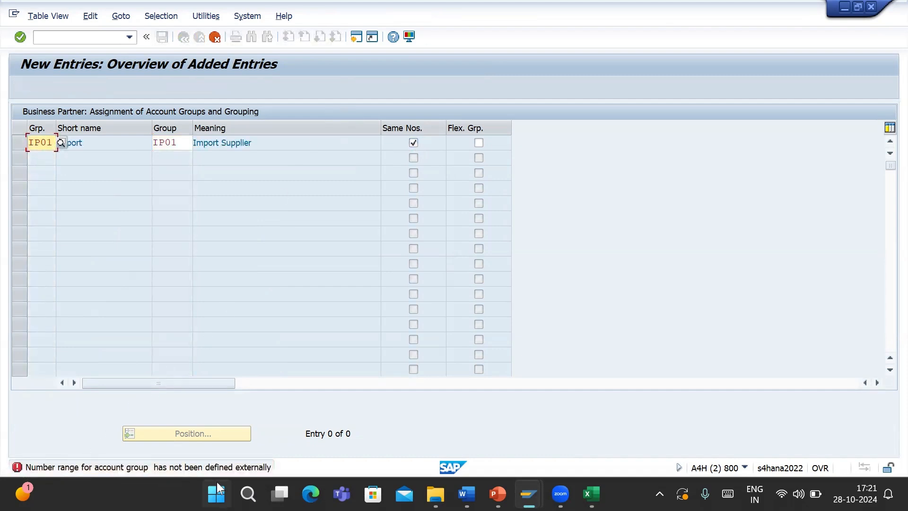
Switch to the first SAP session, leave the account group assignment, and open the vendor number range intervals for editing.
{"action": "mouse_move", "coordinate": [528, 493]}
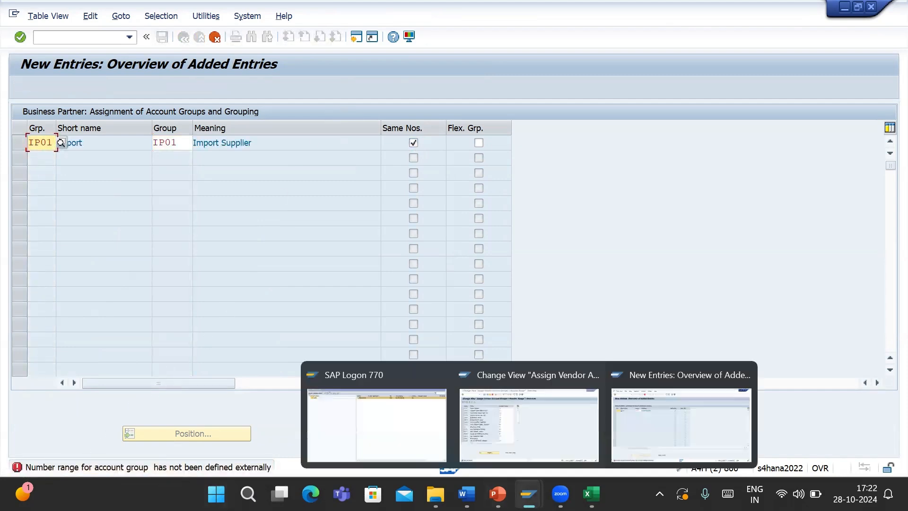
{"action": "left_click", "coordinate": [541, 416]}
{"action": "type", "text": "IP"}
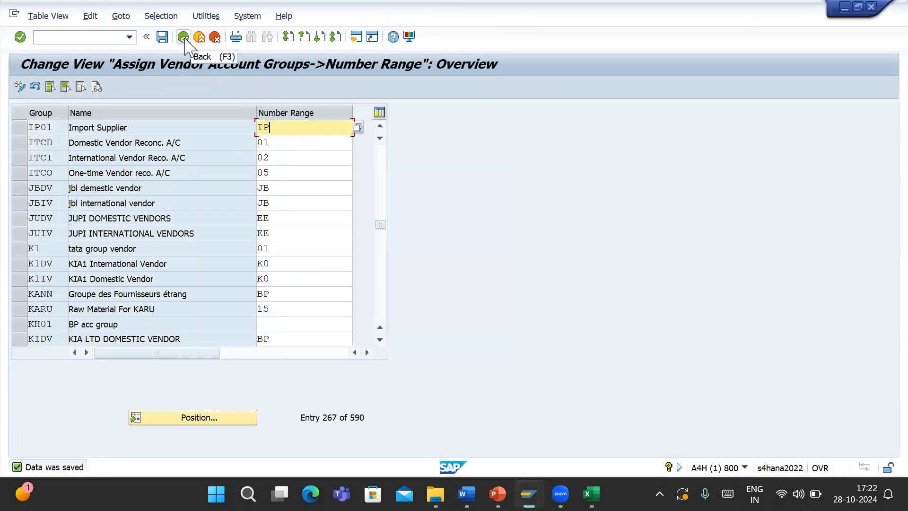
{"action": "left_click", "coordinate": [184, 38]}
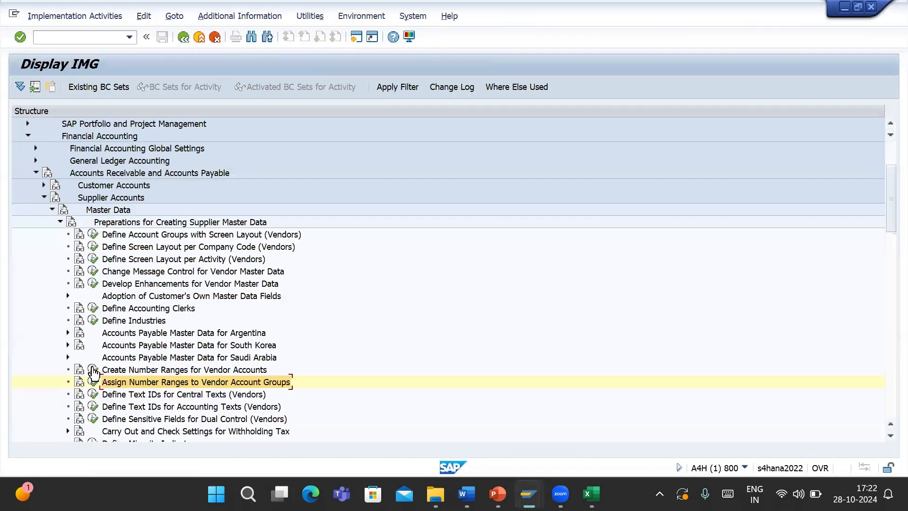
{"action": "left_click", "coordinate": [92, 371]}
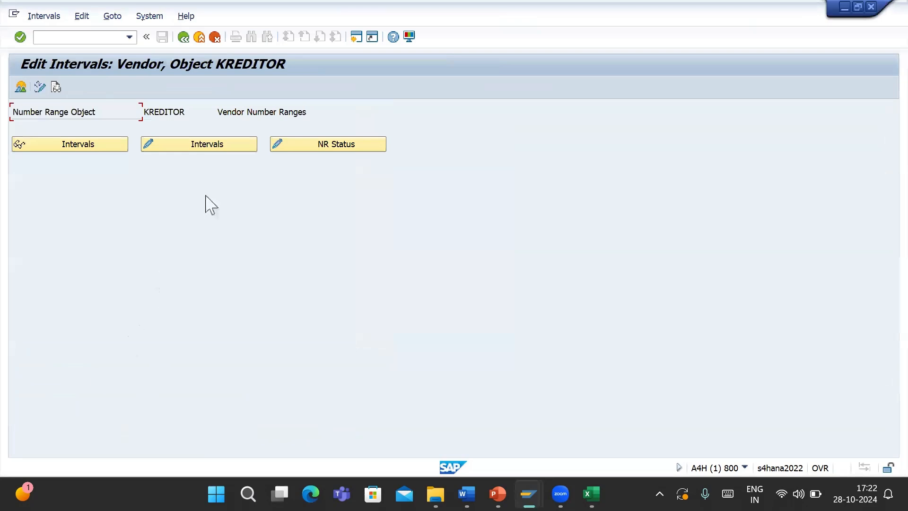
{"action": "left_click", "coordinate": [220, 148]}
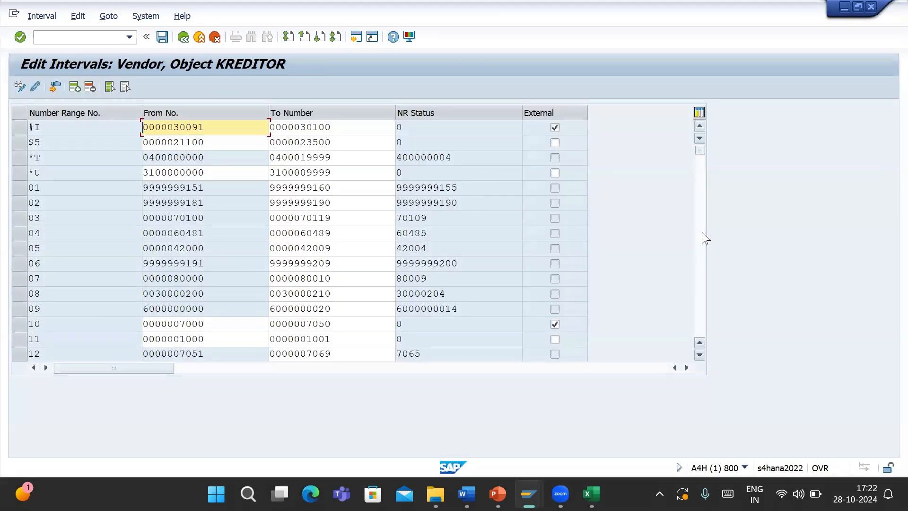
Mark vendor number range interval IP as External, save it, acknowledge the transport notice, and leave the interval list.
{"action": "scroll", "coordinate": [704, 269], "scroll_direction": "down", "scroll_amount": 15}
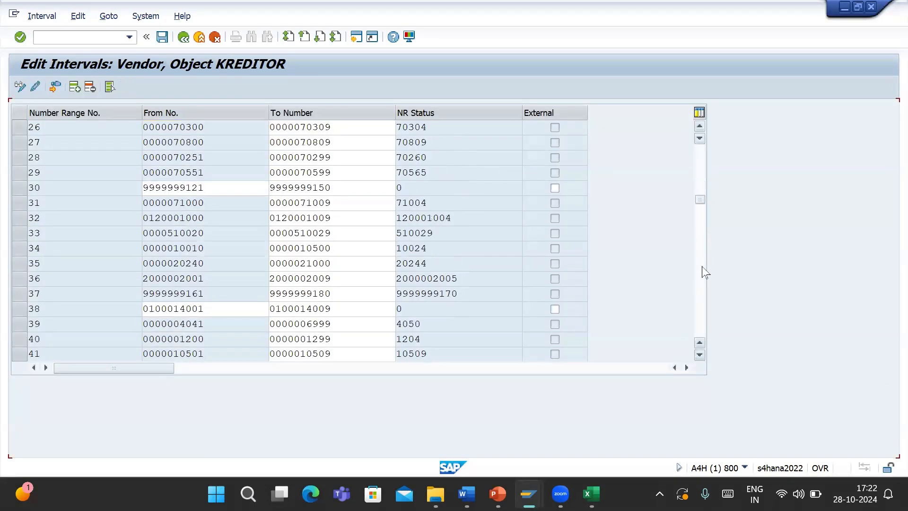
{"action": "scroll", "coordinate": [704, 272], "scroll_direction": "down", "scroll_amount": 10}
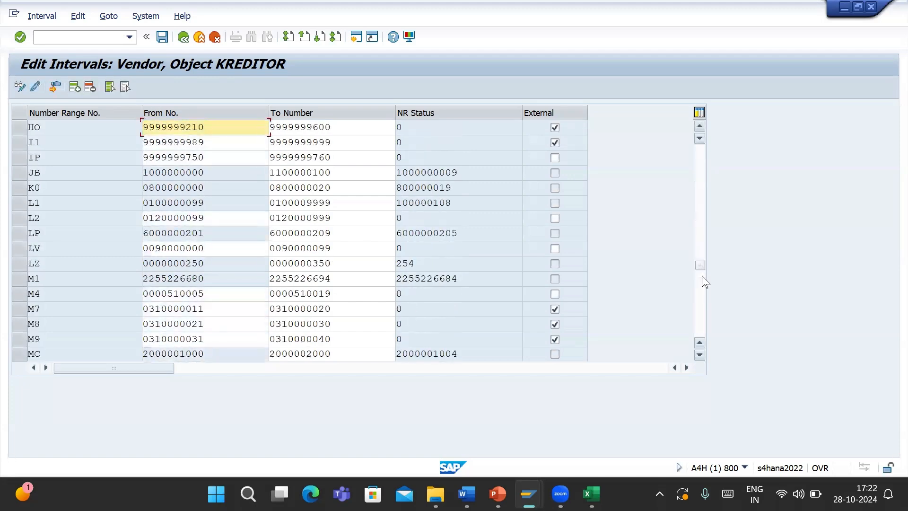
{"action": "left_click", "coordinate": [555, 158]}
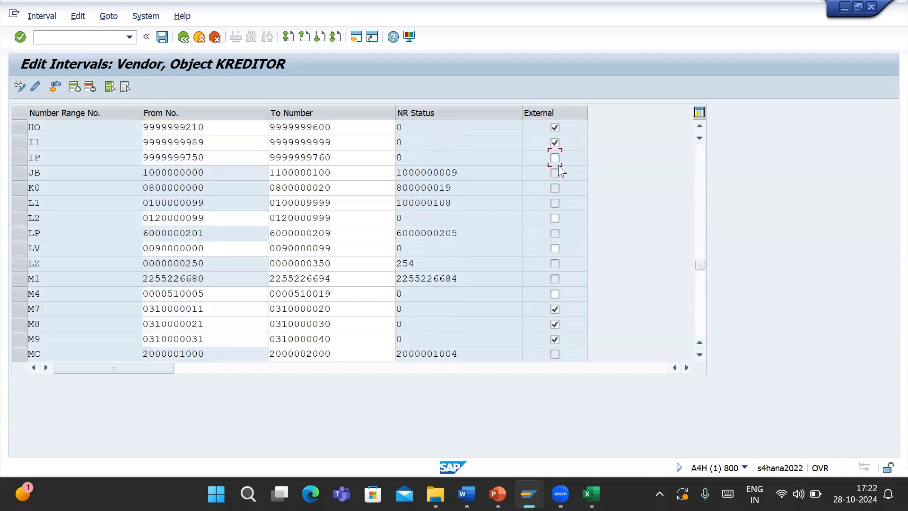
{"action": "left_click", "coordinate": [163, 39]}
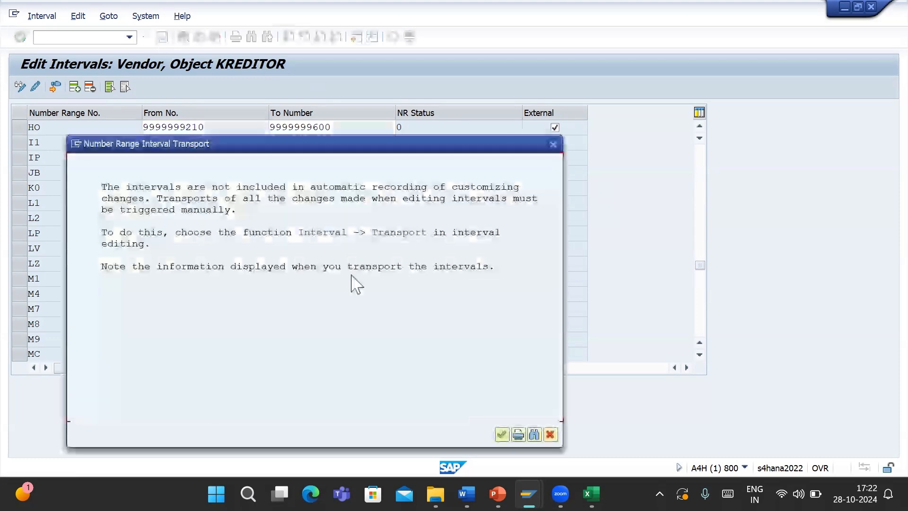
{"action": "key", "text": "Return"}
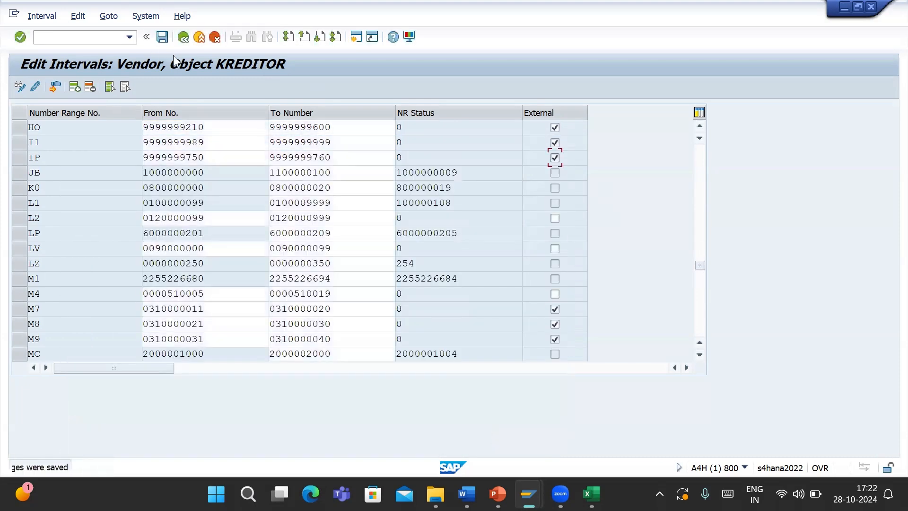
{"action": "left_click", "coordinate": [184, 37]}
{"action": "left_click", "coordinate": [184, 37]}
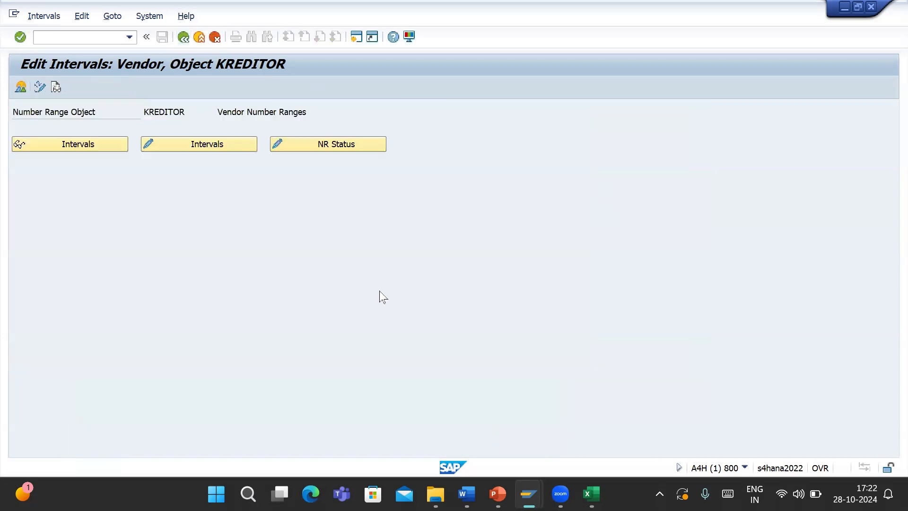
Switch back to the second session and cancel the pending IP01 assignment entry, discarding its changes.
{"action": "mouse_move", "coordinate": [528, 493]}
{"action": "left_click", "coordinate": [686, 411]}
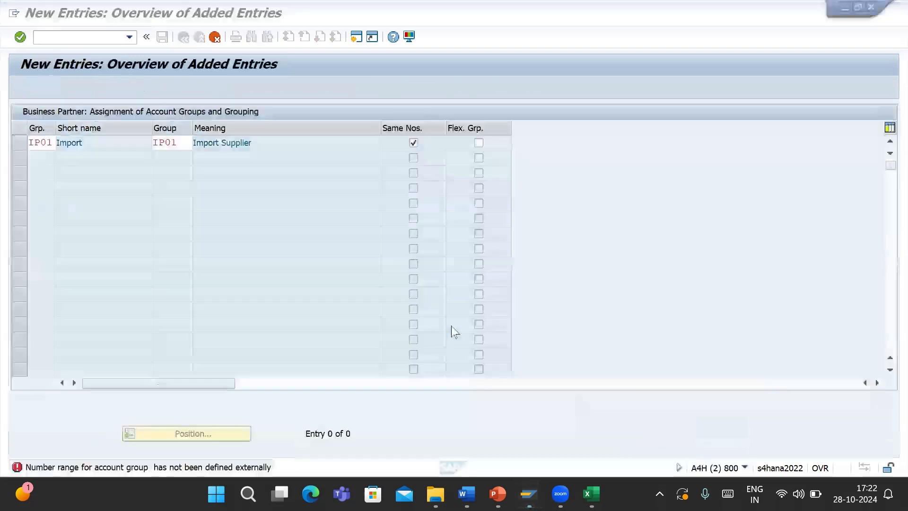
{"action": "left_click", "coordinate": [215, 37]}
{"action": "left_click", "coordinate": [247, 262]}
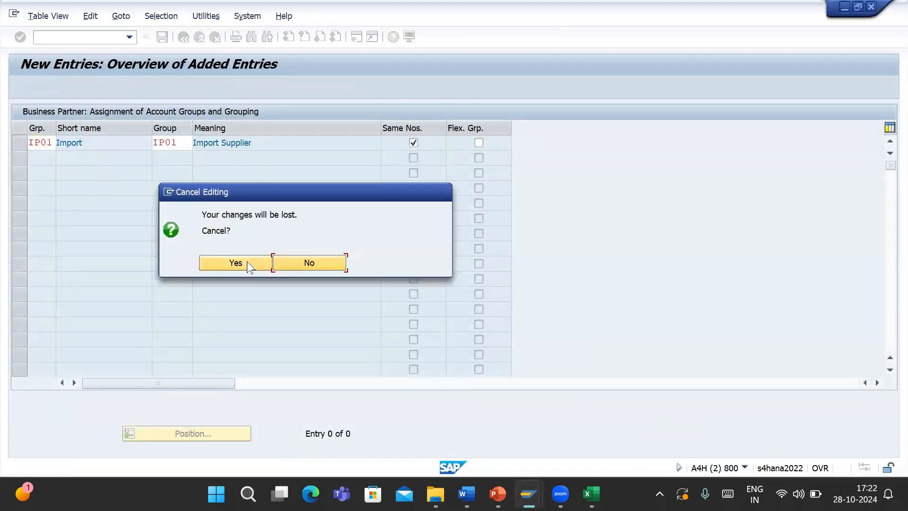
Try to add an entry assigning grouping IMPO to vendor account group IP01 with the Same Nos. option.
{"action": "type", "text": "I"}
{"action": "left_click", "coordinate": [97, 182]}
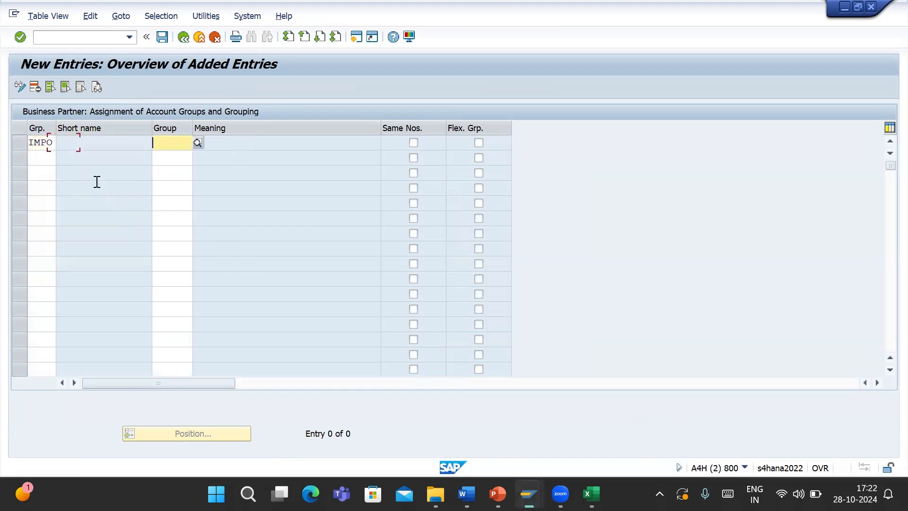
{"action": "type", "text": "IP01"}
{"action": "key", "text": "Tab"}
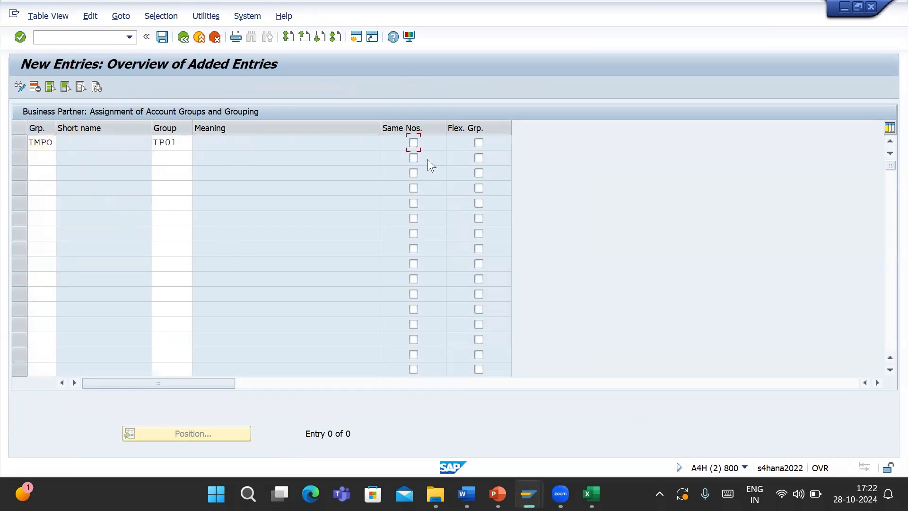
{"action": "left_click", "coordinate": [413, 142]}
{"action": "key", "text": "Return"}
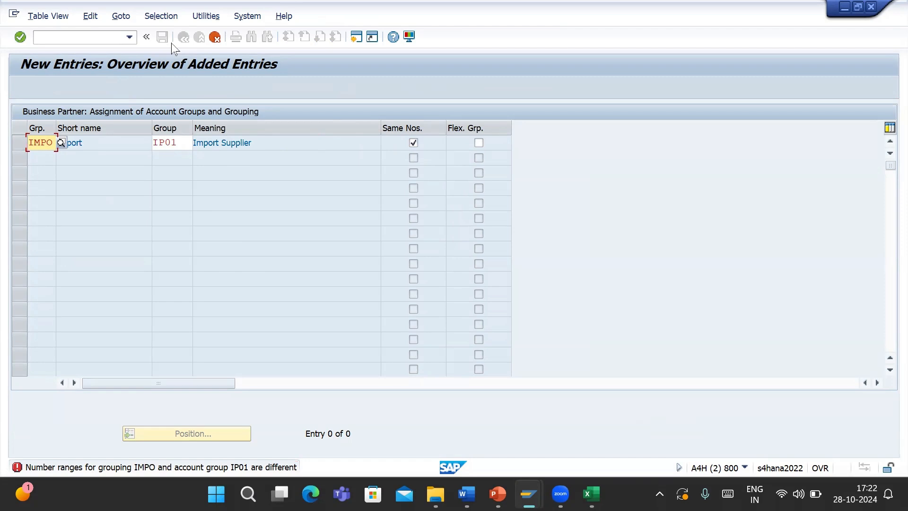
Change the entry's grouping to IP01 and save the assignment to the proposed customizing request.
{"action": "left_click", "coordinate": [49, 141]}
{"action": "key", "text": "BackSpace"}
{"action": "key", "text": "BackSpace"}
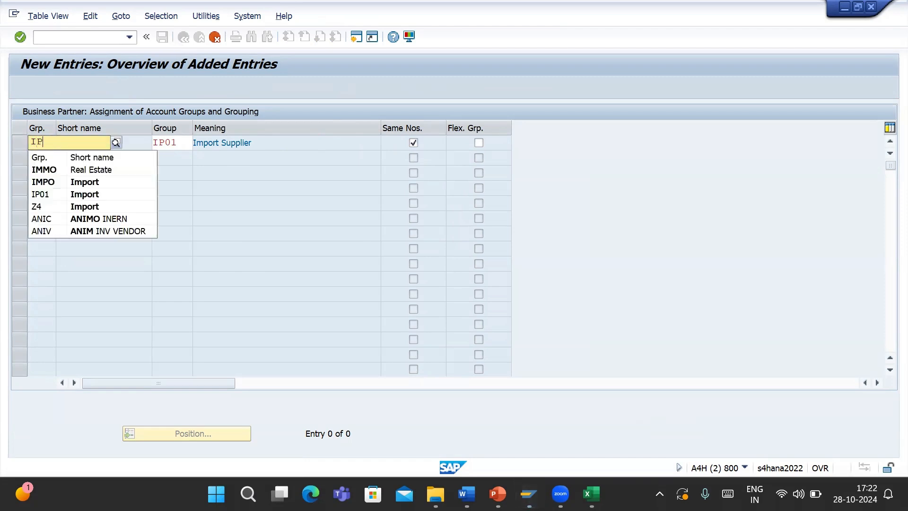
{"action": "left_click", "coordinate": [42, 169]}
{"action": "key", "text": "Return"}
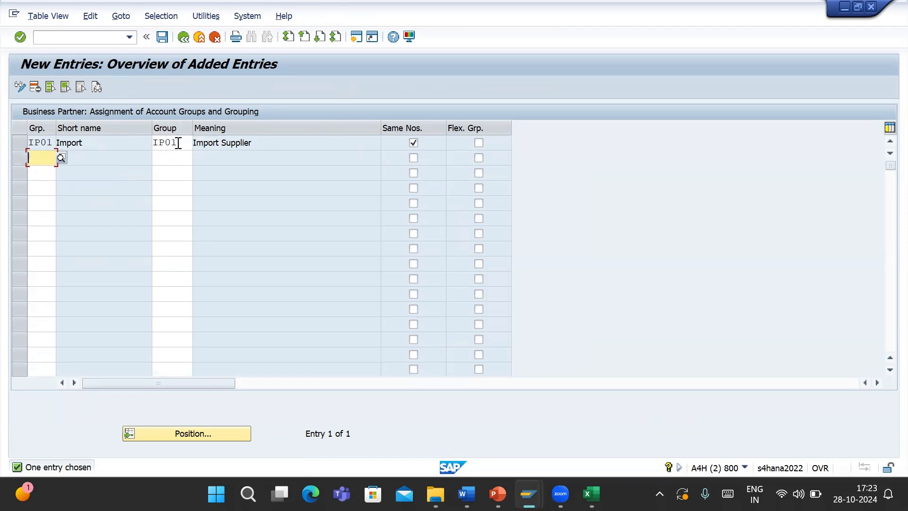
{"action": "left_click", "coordinate": [162, 38]}
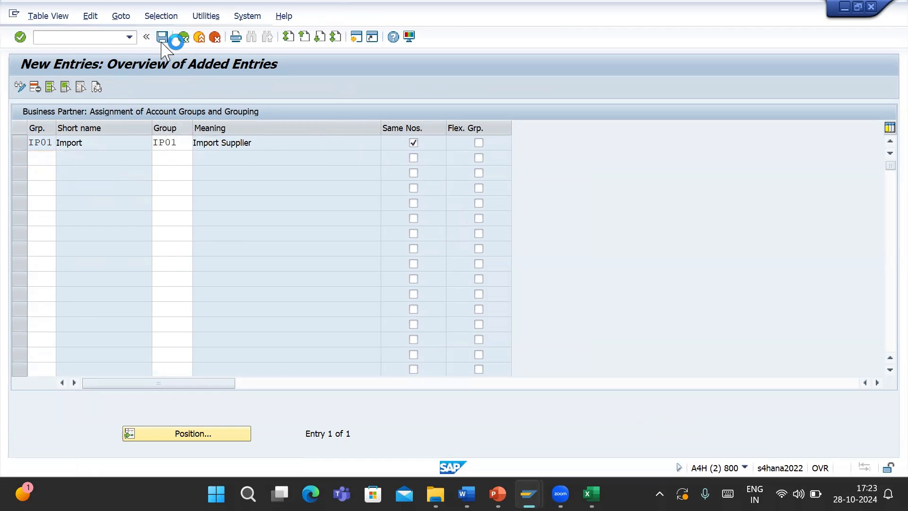
{"action": "left_click", "coordinate": [297, 242]}
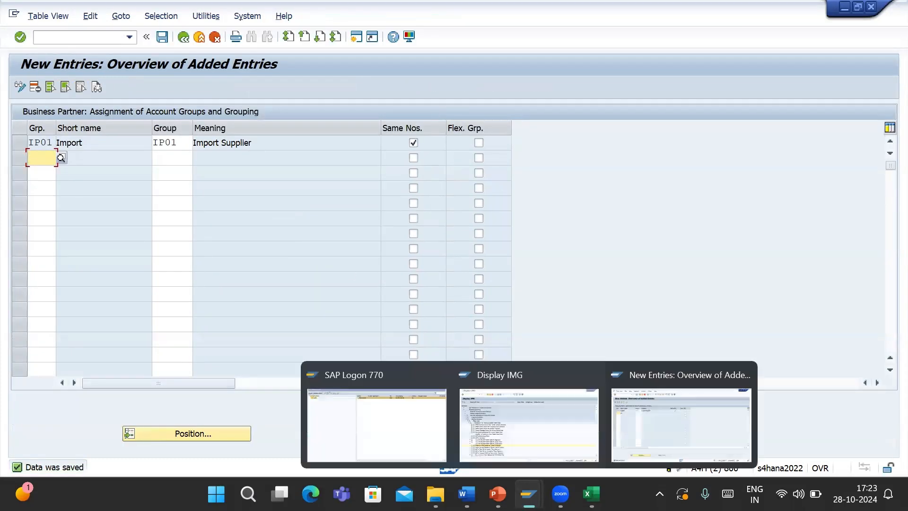
Review the configuration slide in PowerPoint and the BP grouping and vendor account group table in Excel, and return to the first SAP session.
{"action": "mouse_move", "coordinate": [496, 494]}
{"action": "left_click", "coordinate": [538, 456]}
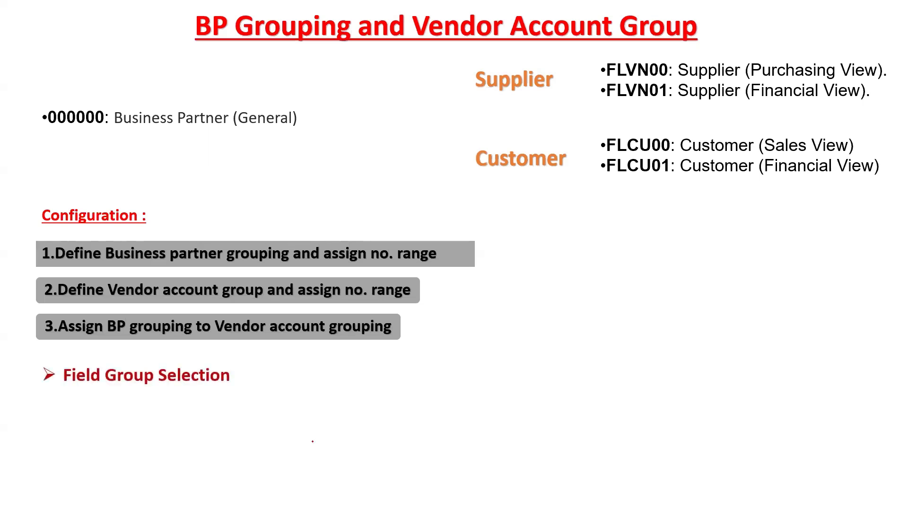
{"action": "key", "text": "alt+Tab"}
{"action": "key", "text": "alt+Tab"}
{"action": "key", "text": "alt+Tab"}
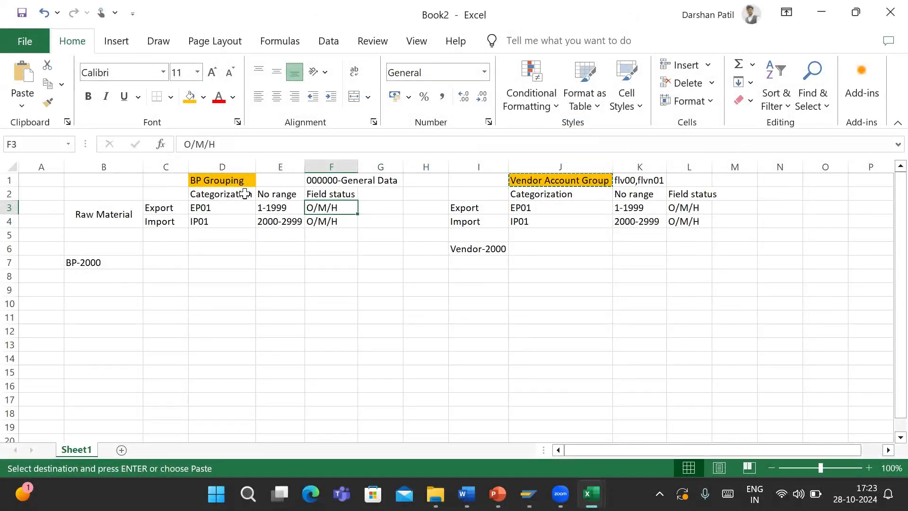
{"action": "left_click", "coordinate": [568, 182]}
{"action": "key", "text": "alt+Tab"}
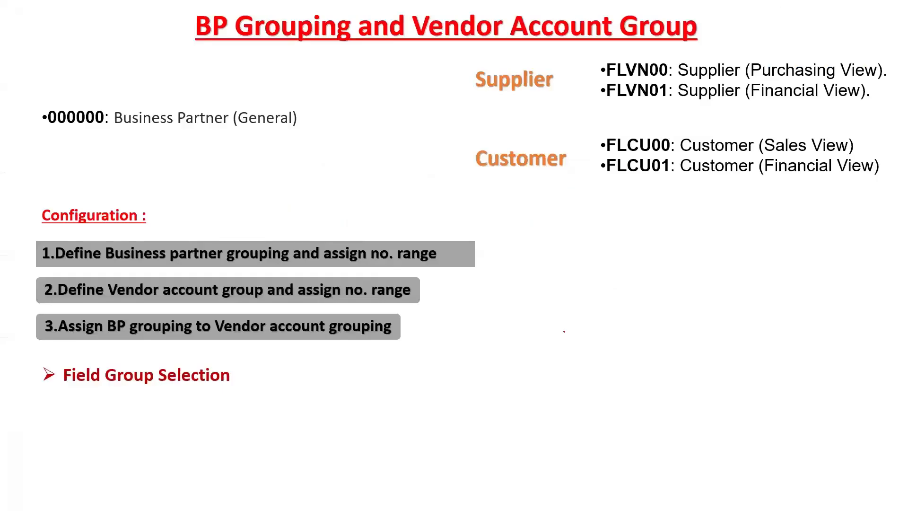
{"action": "key", "text": "alt+Tab"}
{"action": "key", "text": "alt+Tab"}
{"action": "key", "text": "alt+Tab"}
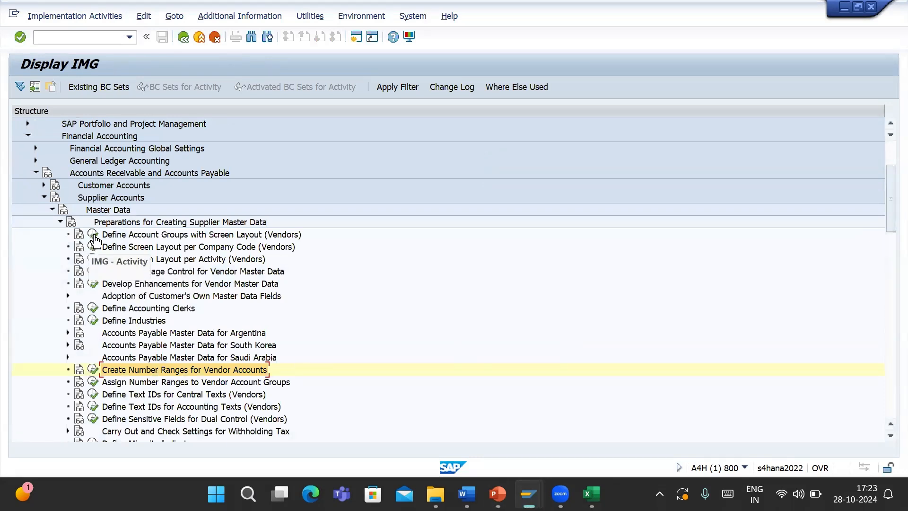
Start Define Account Groups with Screen Layout (Vendors) and open the details of account group IP01.
{"action": "left_click", "coordinate": [94, 236]}
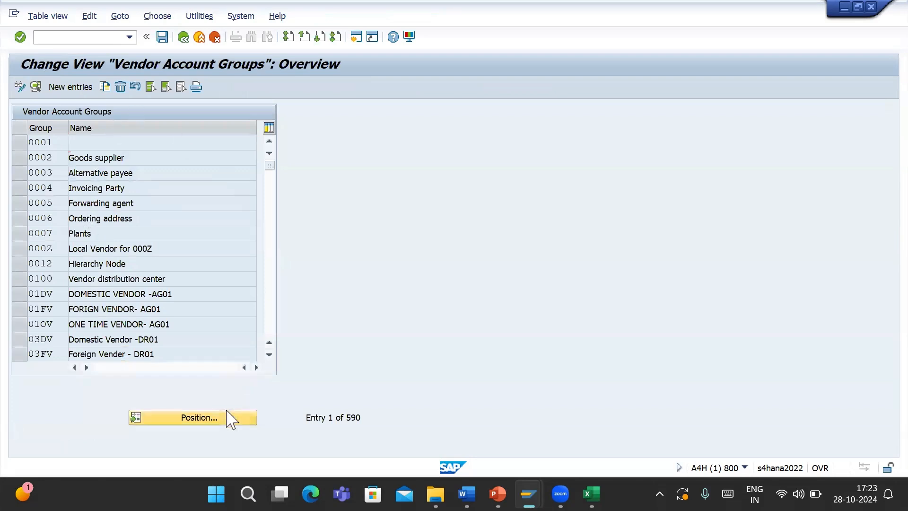
{"action": "left_click", "coordinate": [231, 417]}
{"action": "type", "text": "IP0"}
{"action": "key", "text": "Return"}
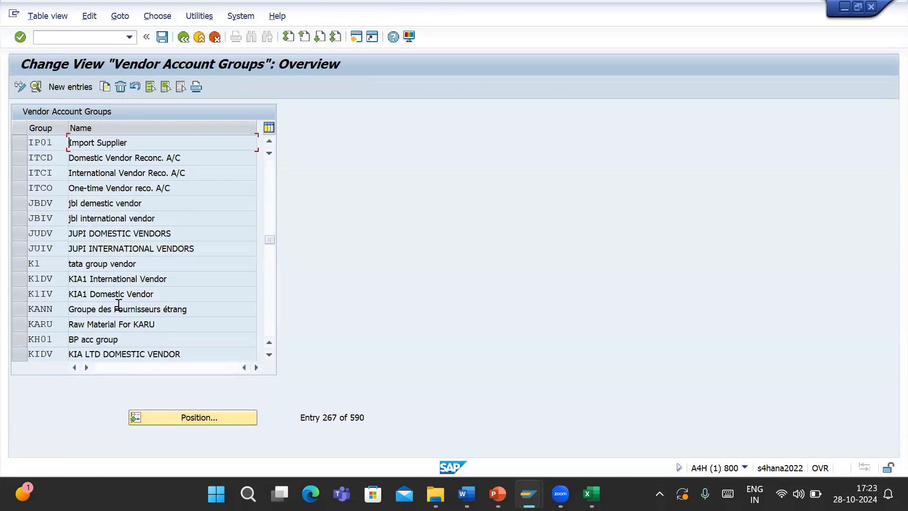
{"action": "double_click", "coordinate": [152, 143]}
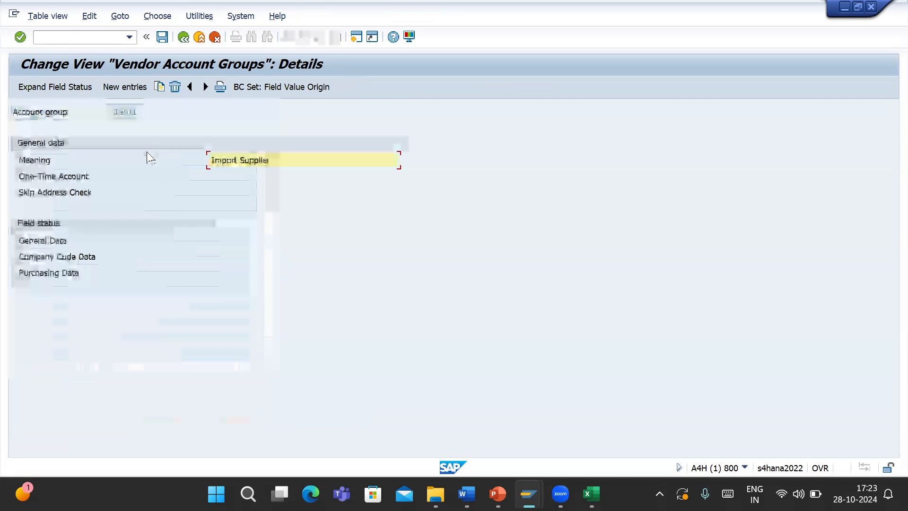
In the General Data field status of IP01, make the address fields Name 1 and Search term required entries.
{"action": "double_click", "coordinate": [45, 241]}
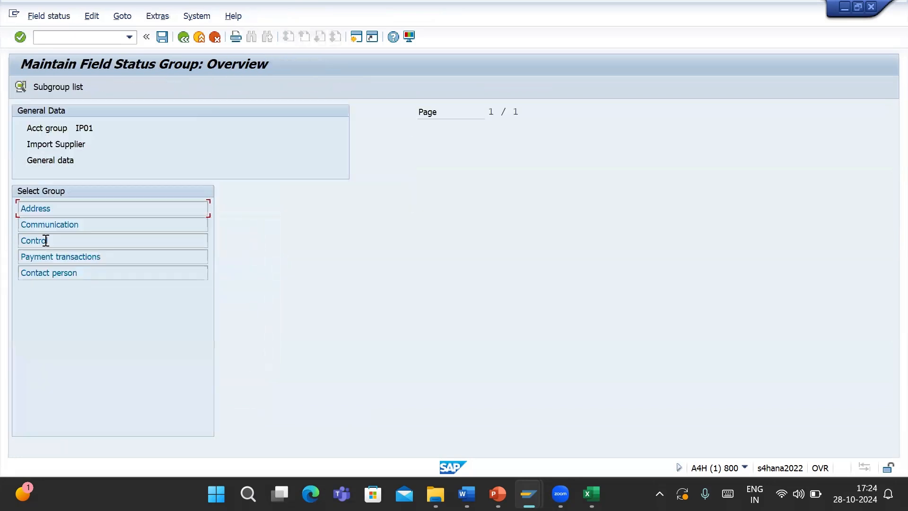
{"action": "double_click", "coordinate": [42, 207]}
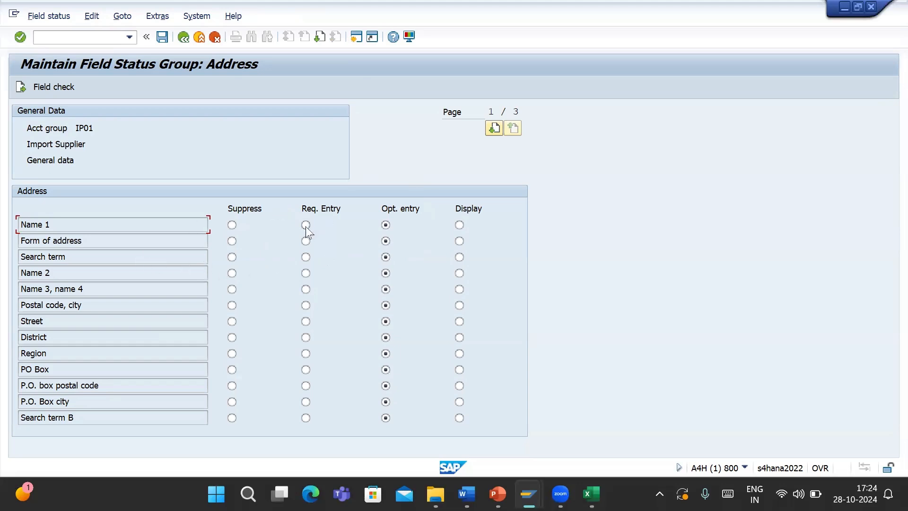
{"action": "left_click", "coordinate": [306, 256]}
From the second SAP session, open a new session, start transaction BP, and begin creating an organization.
{"action": "mouse_move", "coordinate": [529, 494]}
{"action": "left_click", "coordinate": [664, 423]}
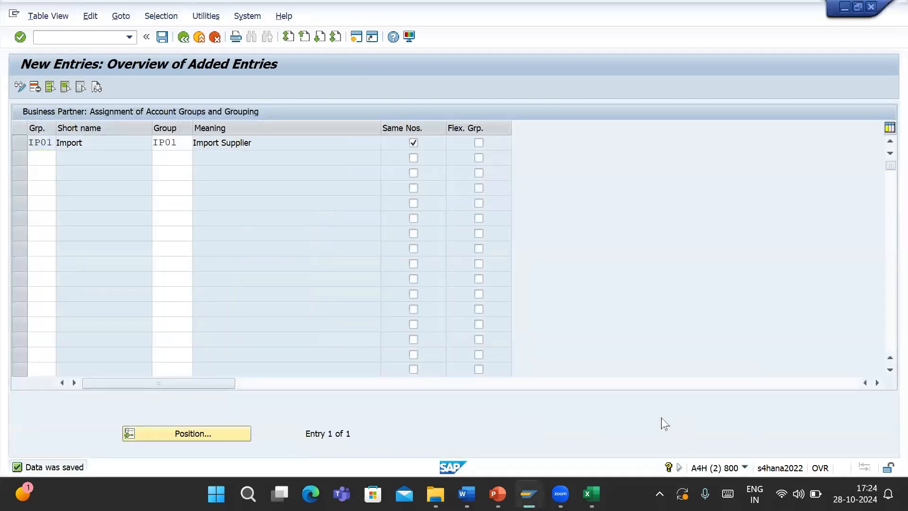
{"action": "key", "text": "ctrl+n"}
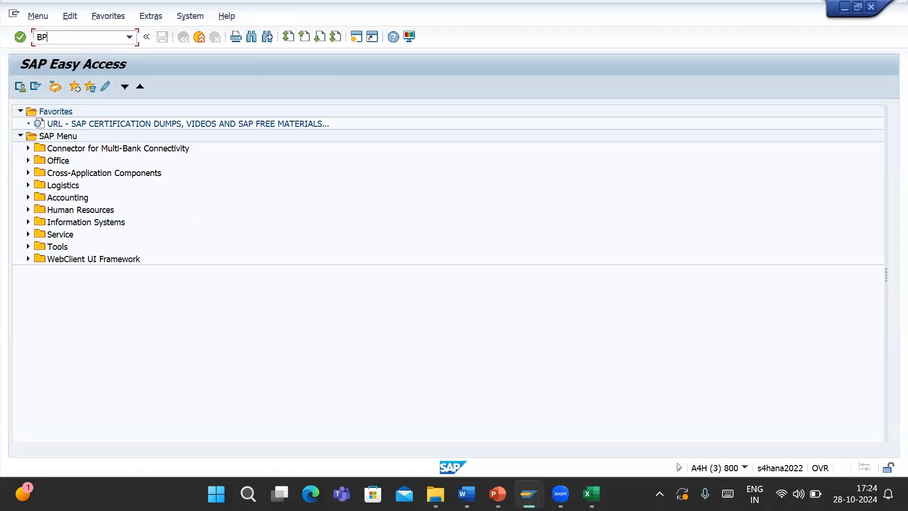
{"action": "key", "text": "Return"}
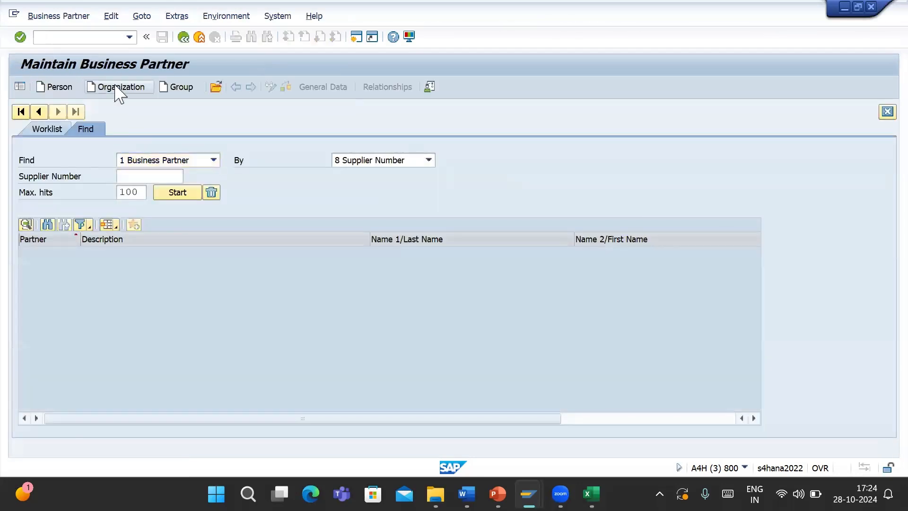
Switch back to the field status session and save the IP01 address settings to the proposed customizing request.
{"action": "mouse_move", "coordinate": [529, 494]}
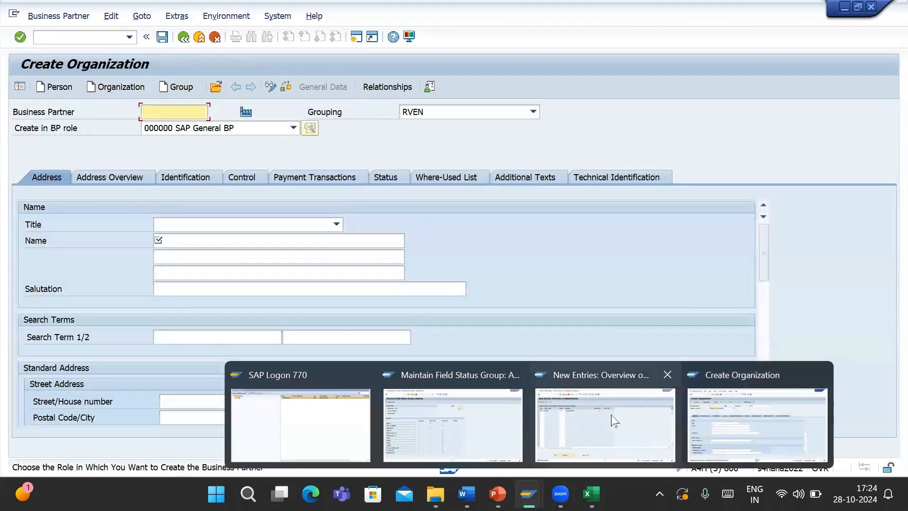
{"action": "left_click", "coordinate": [478, 425]}
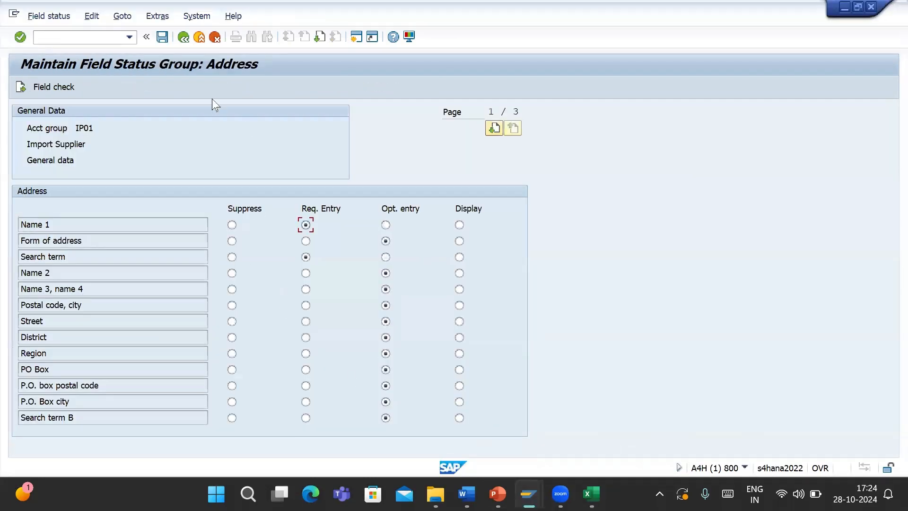
{"action": "left_click", "coordinate": [162, 37]}
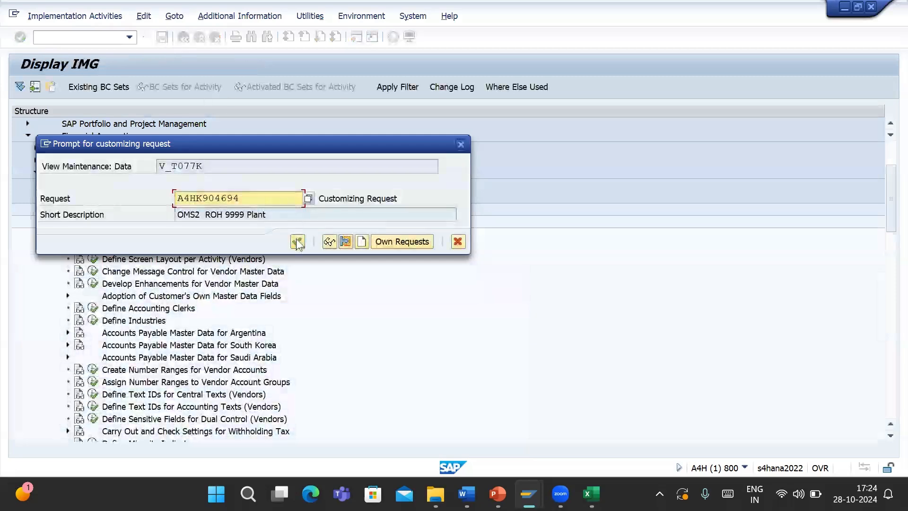
{"action": "left_click", "coordinate": [297, 242]}
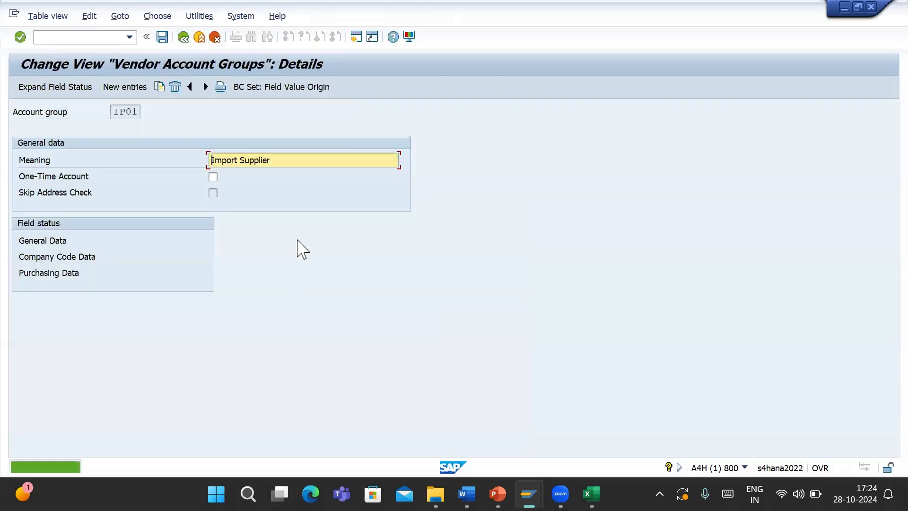
Switch to the Create Organization session and select grouping IP01 Import BP for the new business partner.
{"action": "mouse_move", "coordinate": [528, 493]}
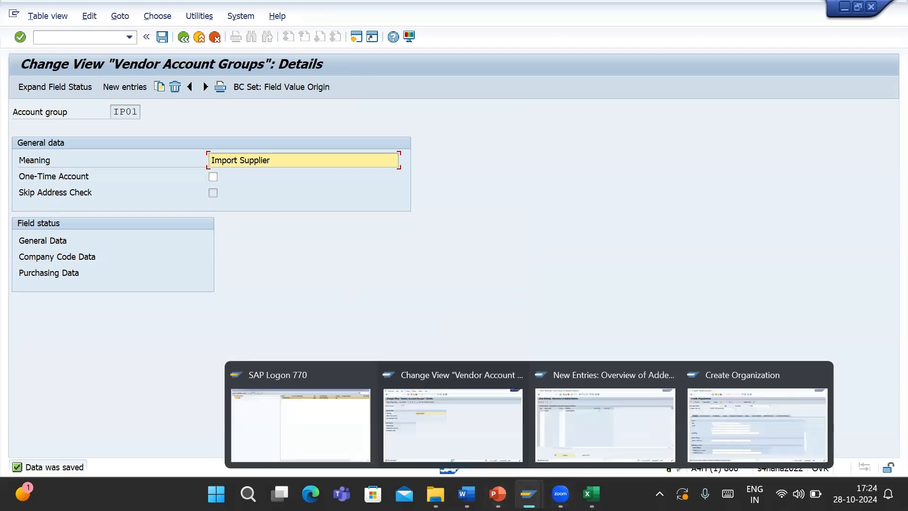
{"action": "left_click", "coordinate": [746, 417]}
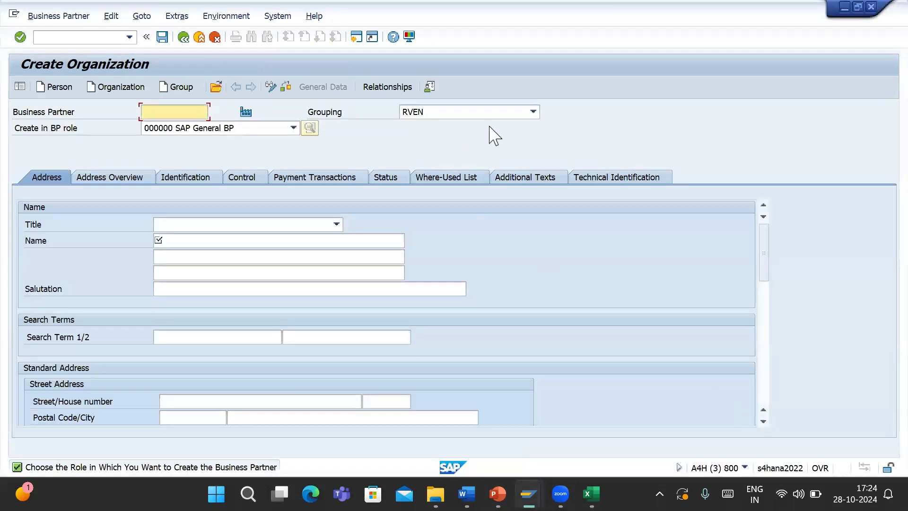
{"action": "left_click", "coordinate": [483, 113]}
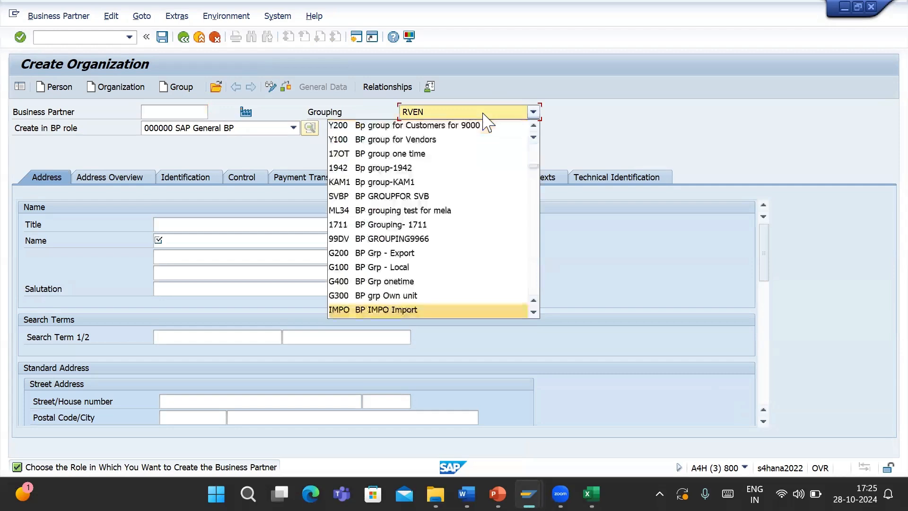
{"action": "key", "text": "i"}
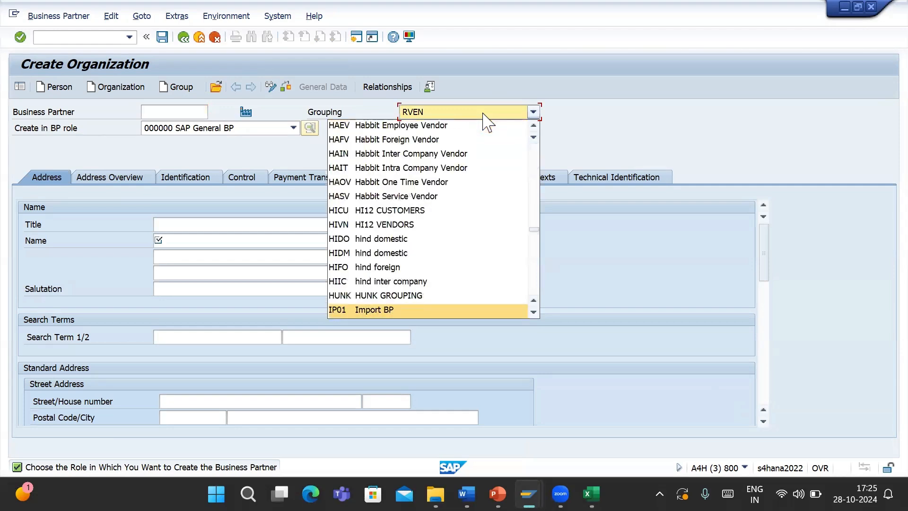
{"action": "left_click", "coordinate": [371, 310]}
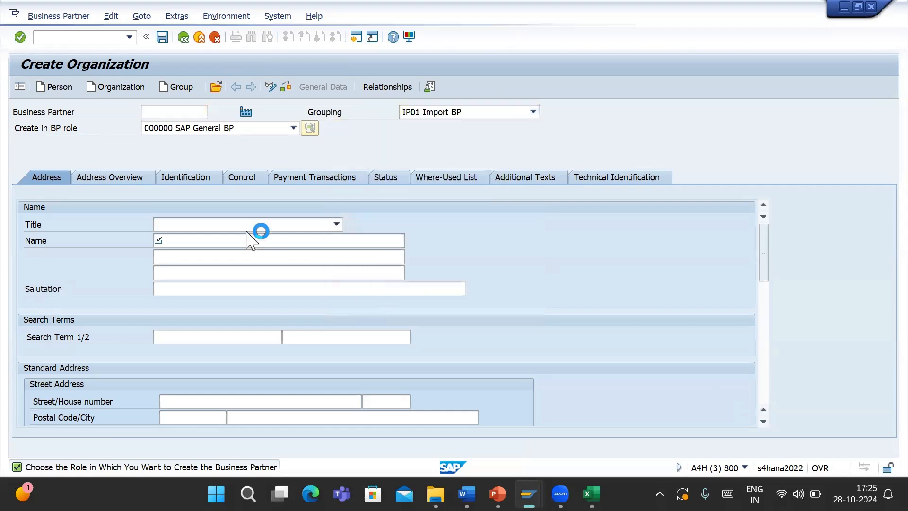
Set the organization's title to 0003 Company and enter the name Flour Supplier.
{"action": "left_click", "coordinate": [216, 230]}
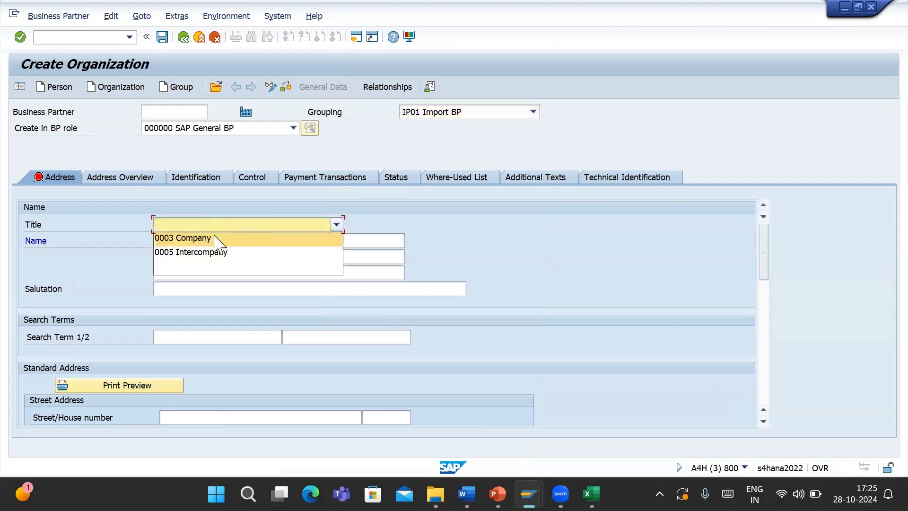
{"action": "left_click", "coordinate": [216, 238]}
{"action": "left_click", "coordinate": [215, 238]}
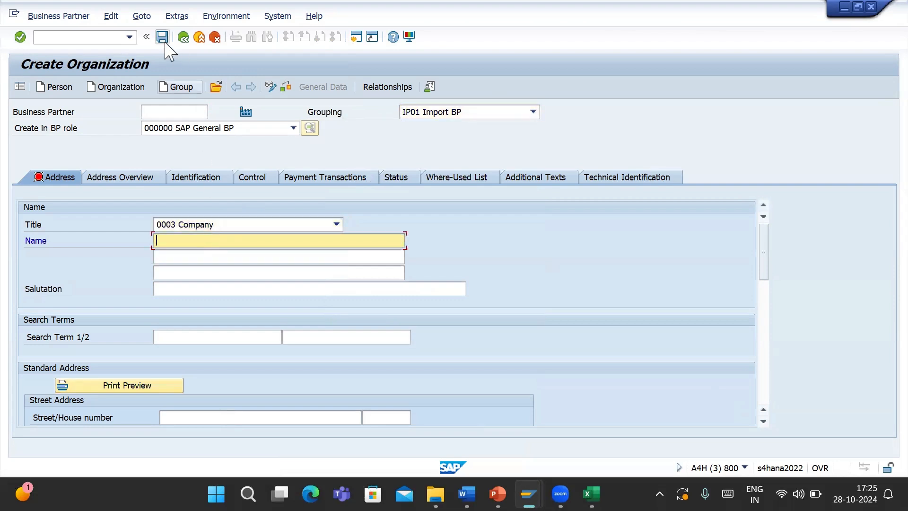
{"action": "mouse_move", "coordinate": [762, 260]}
{"action": "left_mouse_down"}
{"action": "mouse_move", "coordinate": [762, 280]}
{"action": "mouse_move", "coordinate": [756, 255]}
{"action": "left_mouse_up"}
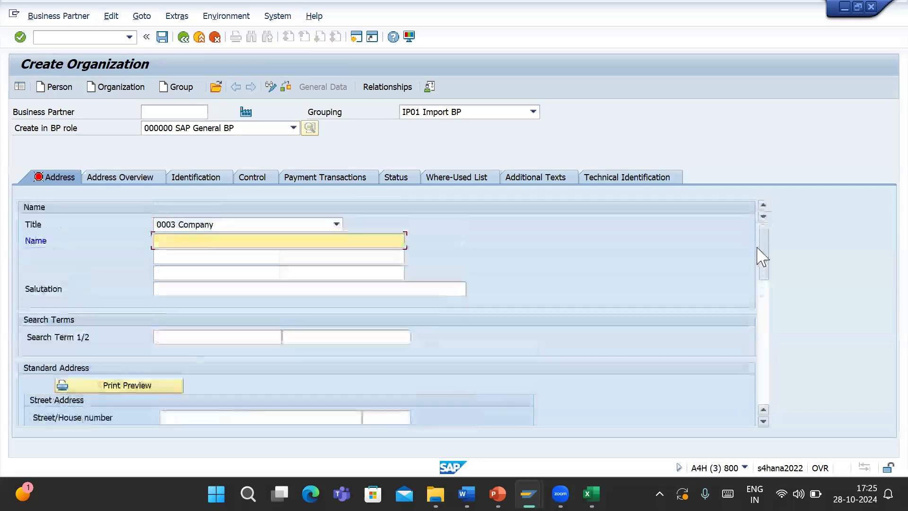
{"action": "type", "text": "Flour Supplier"}
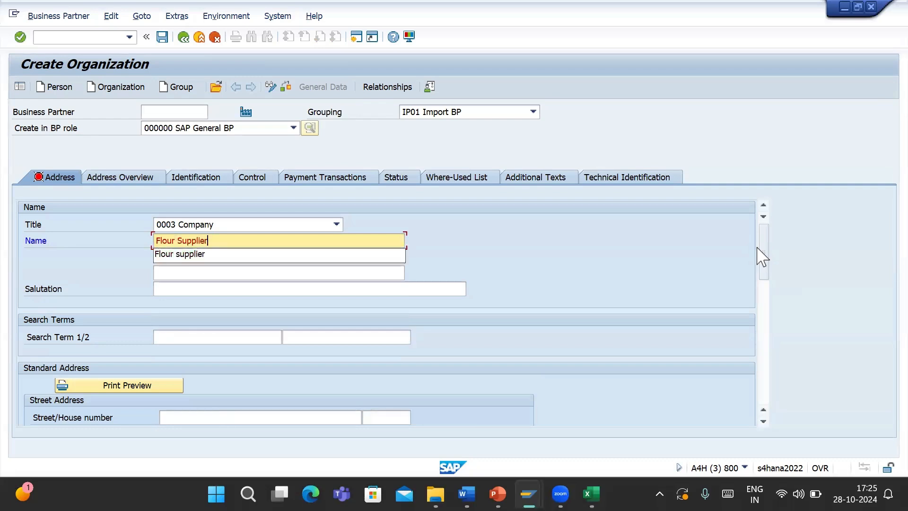
Enter Flour as the first search term and US as the country in the organization's address data.
{"action": "left_click", "coordinate": [266, 332]}
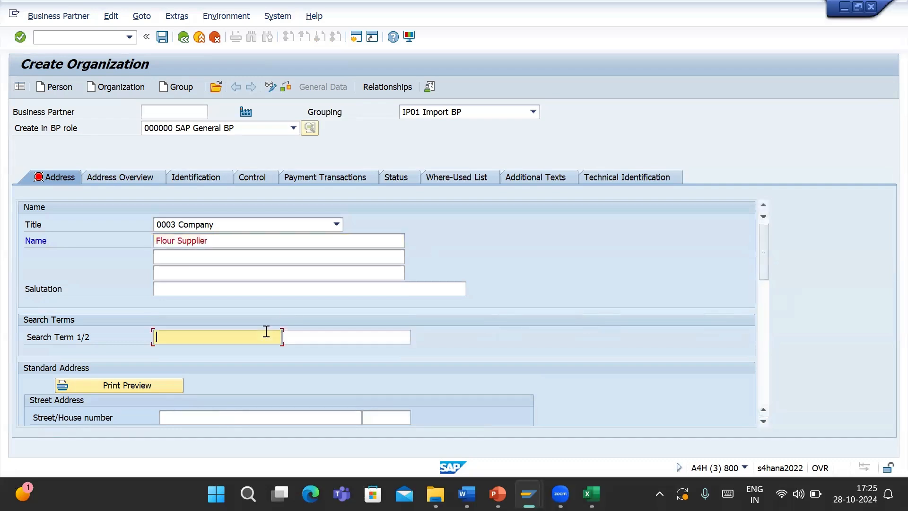
{"action": "type", "text": "Flour"}
{"action": "key", "text": "Return"}
{"action": "key", "text": "Return"}
{"action": "type", "text": "US"}
{"action": "key", "text": "Return"}
{"action": "left_click", "coordinate": [392, 402]}
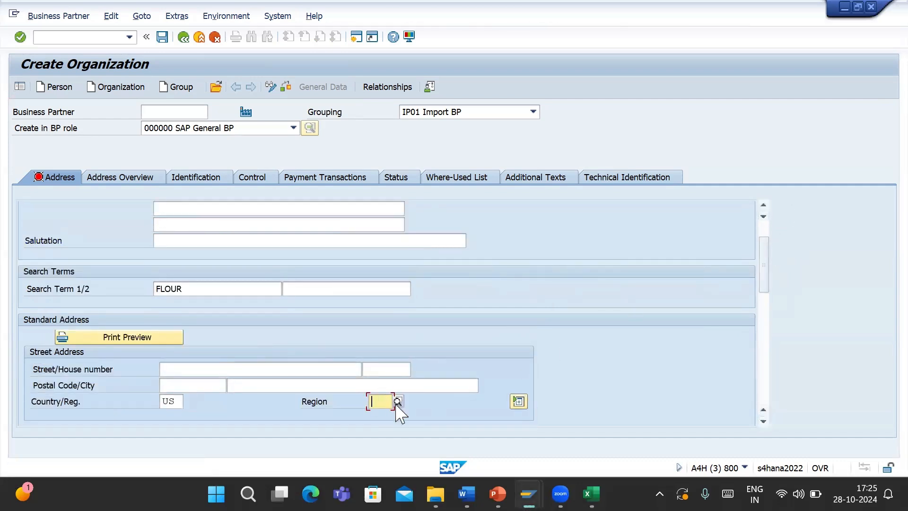
{"action": "left_click_drag", "start_coordinate": [767, 266], "coordinate": [767, 276]}
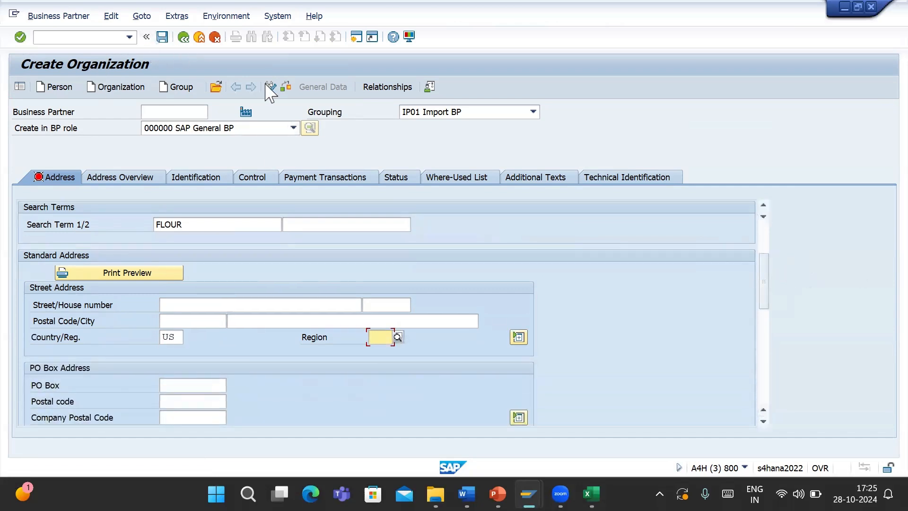
Check the new Flour Supplier business partner for errors and save it.
{"action": "left_click", "coordinate": [287, 87]}
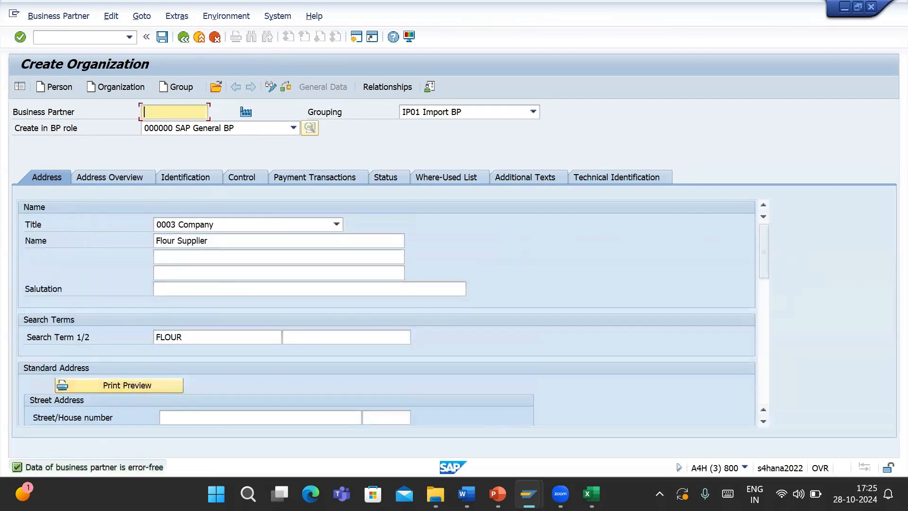
{"action": "left_click", "coordinate": [163, 38]}
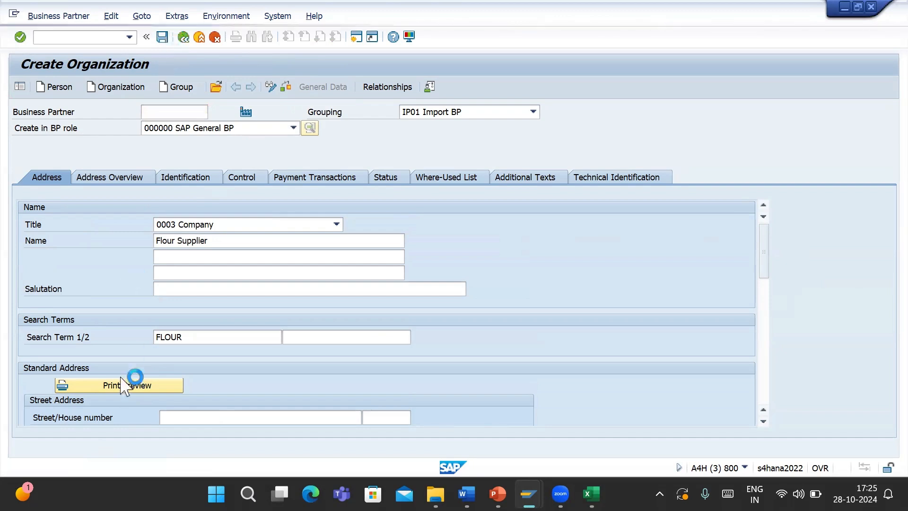
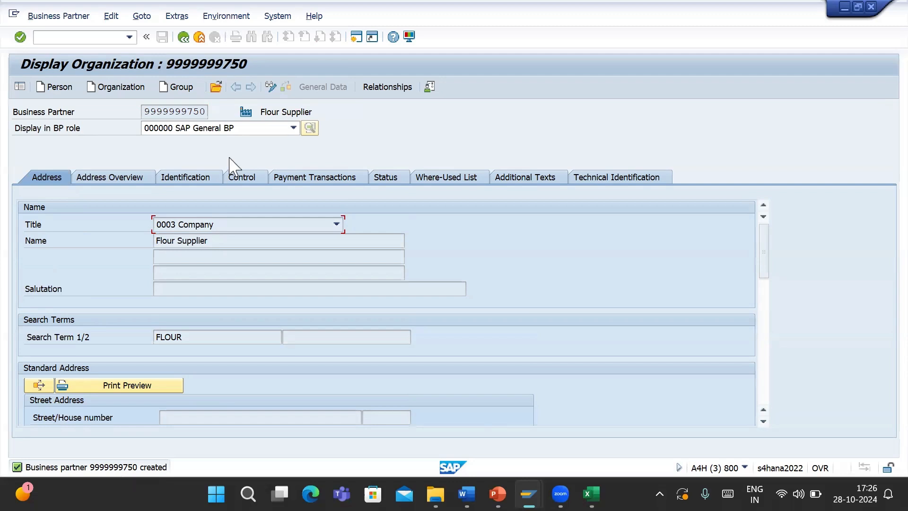
Put the saved Flour Supplier into change mode and look through the available supplier BP roles.
{"action": "left_click", "coordinate": [268, 89]}
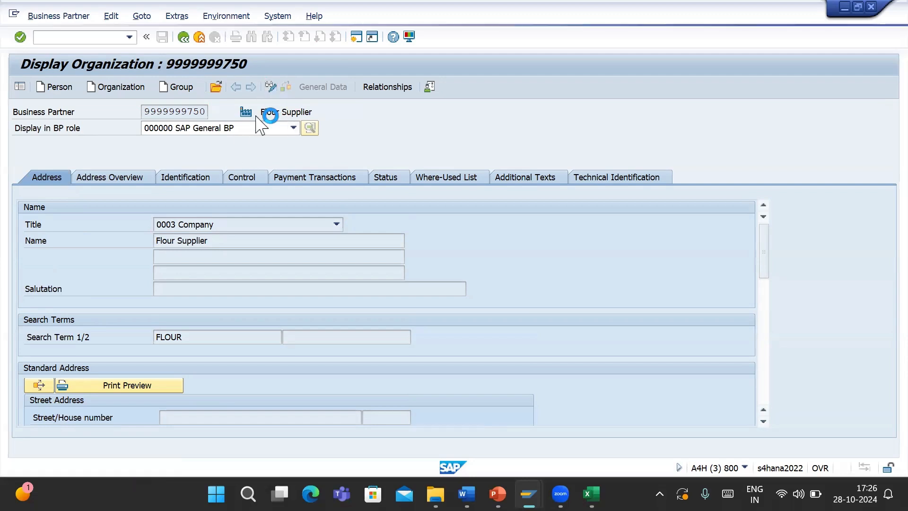
{"action": "left_click", "coordinate": [255, 132]}
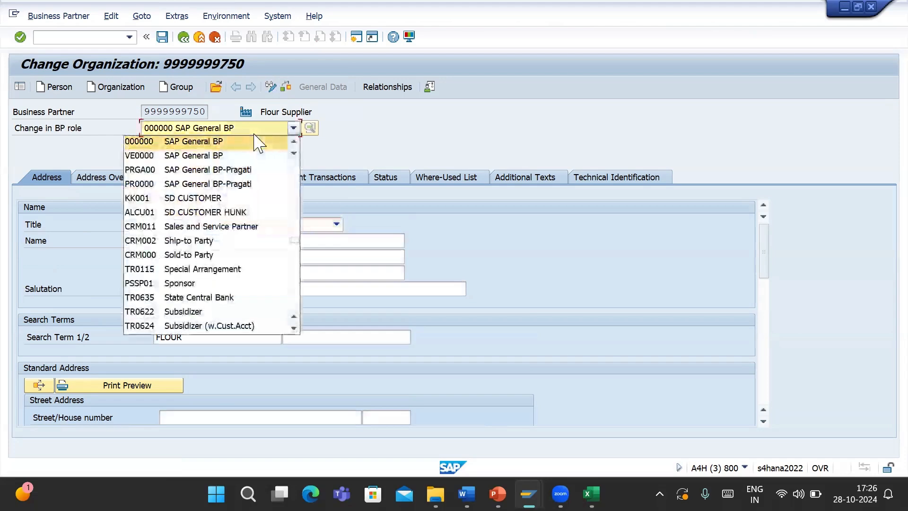
{"action": "key", "text": "Page_Down"}
{"action": "key", "text": "Page_Down"}
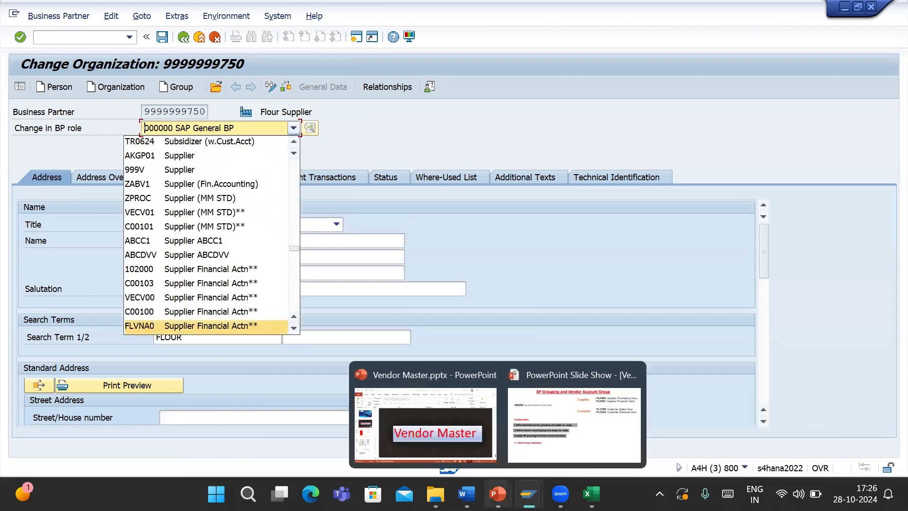
Switch to the PowerPoint slide show to check the supplier role codes, and return to the business partner.
{"action": "left_click", "coordinate": [577, 416]}
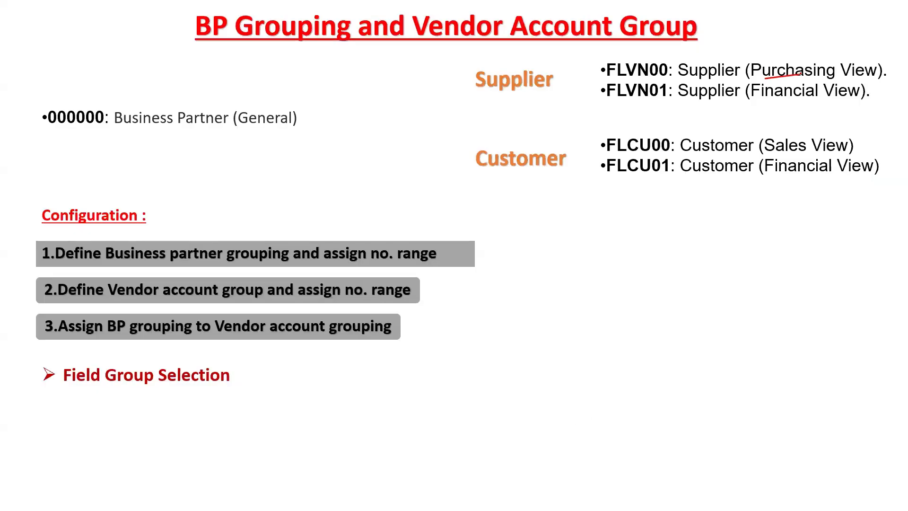
{"action": "left_click_drag", "start_coordinate": [758, 98], "coordinate": [853, 77]}
{"action": "key", "text": "alt+Tab"}
Assign the role FLVN01 Vendor(Purchasing) to the business partner.
{"action": "left_click", "coordinate": [294, 127]}
{"action": "key", "text": "Page_Down"}
{"action": "key", "text": "Page_Down"}
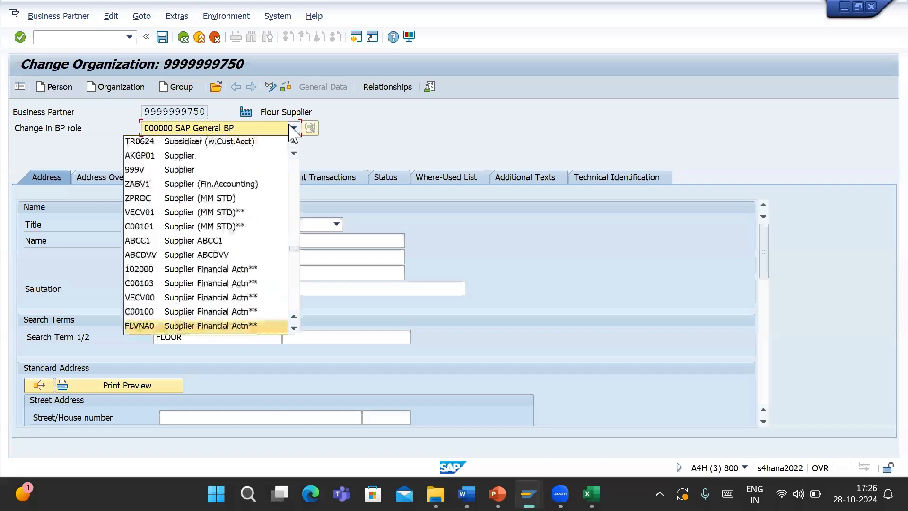
{"action": "key", "text": "Page_Down"}
{"action": "key", "text": "Return"}
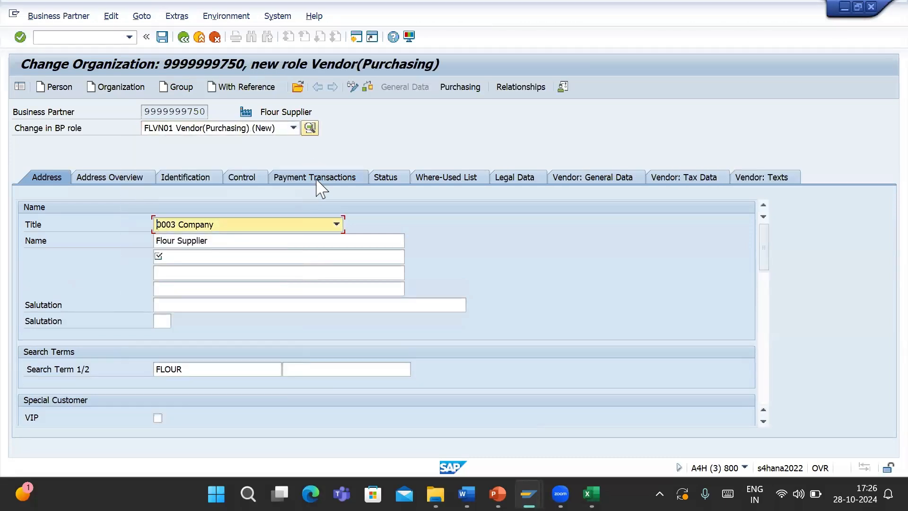
Add purchasing organization 1710 to the business partner's purchasing data.
{"action": "left_click_drag", "start_coordinate": [768, 255], "coordinate": [770, 203]}
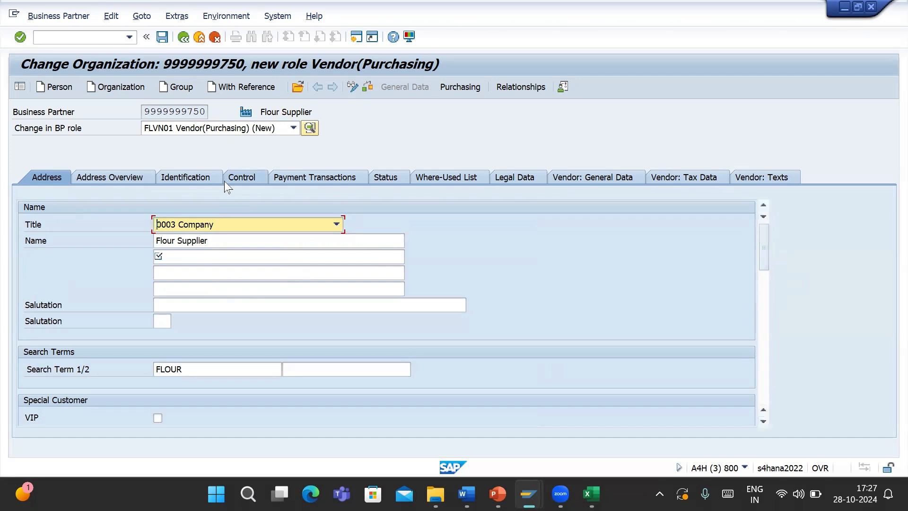
{"action": "left_click", "coordinate": [766, 279]}
{"action": "left_click_drag", "start_coordinate": [766, 279], "coordinate": [762, 206]}
{"action": "left_click_drag", "start_coordinate": [769, 258], "coordinate": [764, 194]}
{"action": "left_click", "coordinate": [464, 87]}
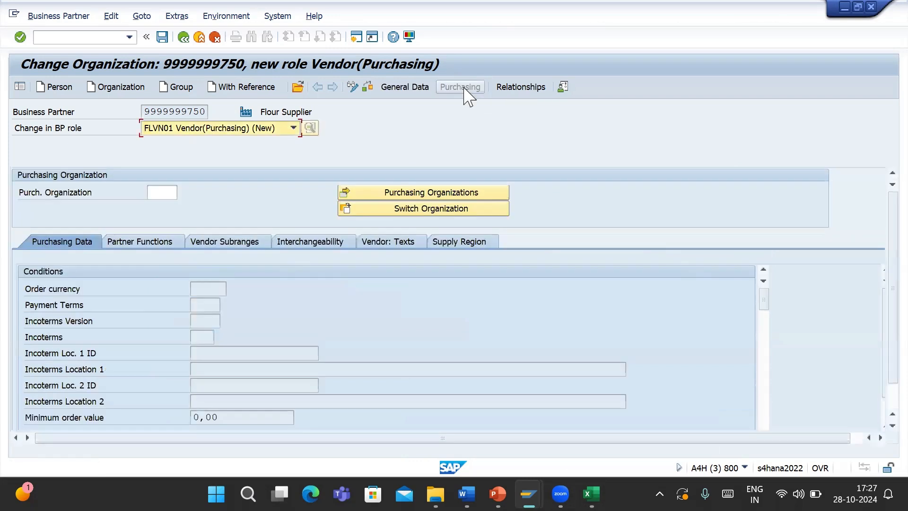
{"action": "left_click", "coordinate": [419, 193]}
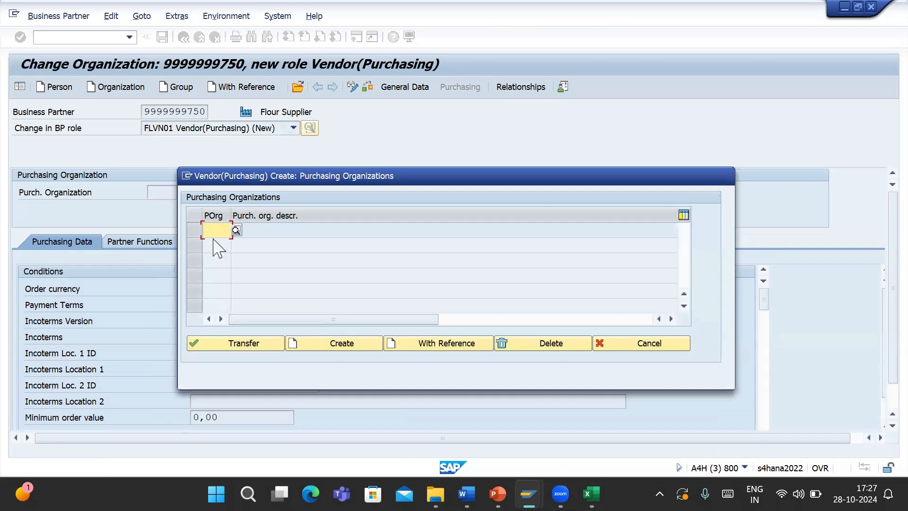
{"action": "key", "text": "space"}
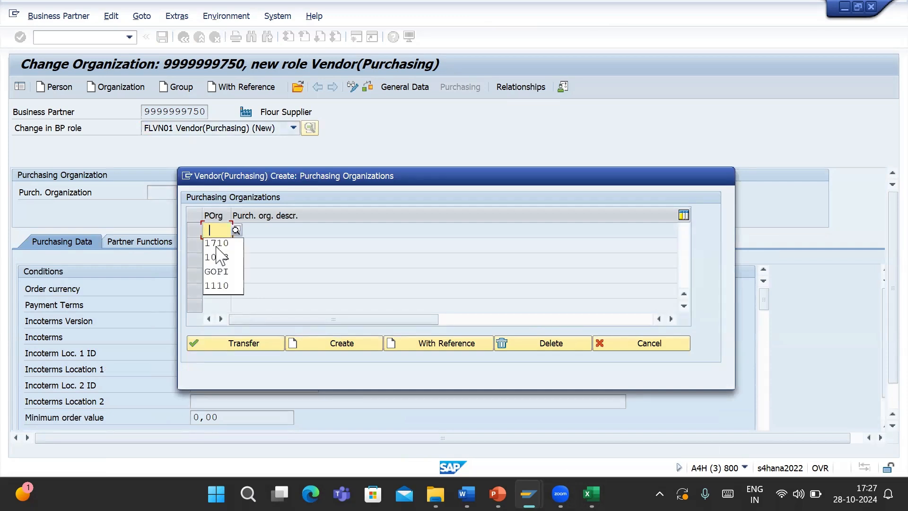
{"action": "left_click", "coordinate": [216, 244]}
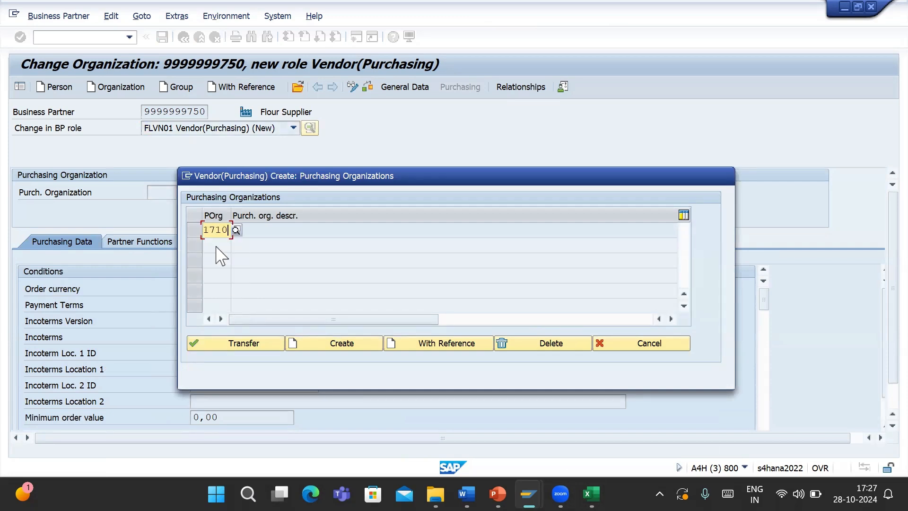
{"action": "left_click", "coordinate": [195, 231]}
{"action": "left_click", "coordinate": [256, 345]}
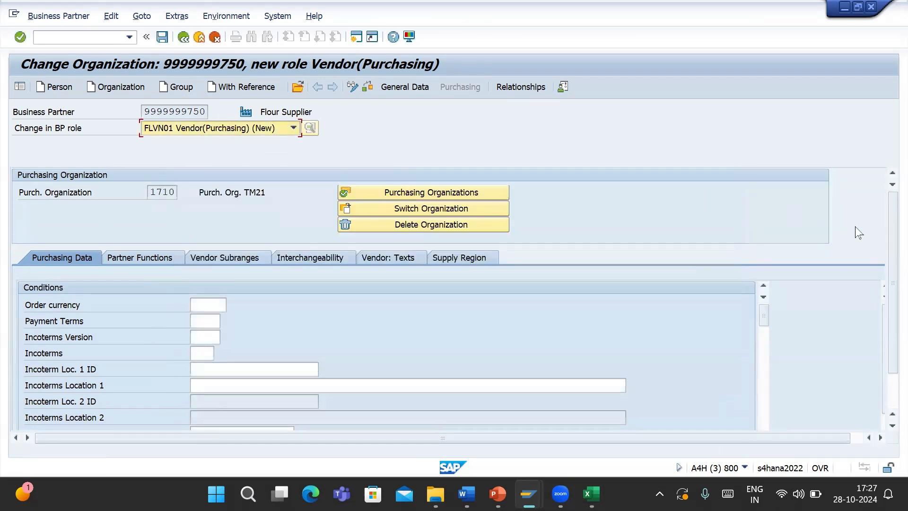
Switch to the Excel sheet to review the BP Grouping field status entries, and return to the Change Organization session.
{"action": "mouse_move", "coordinate": [890, 248]}
{"action": "left_mouse_down"}
{"action": "mouse_move", "coordinate": [890, 259]}
{"action": "mouse_move", "coordinate": [889, 243]}
{"action": "left_mouse_up"}
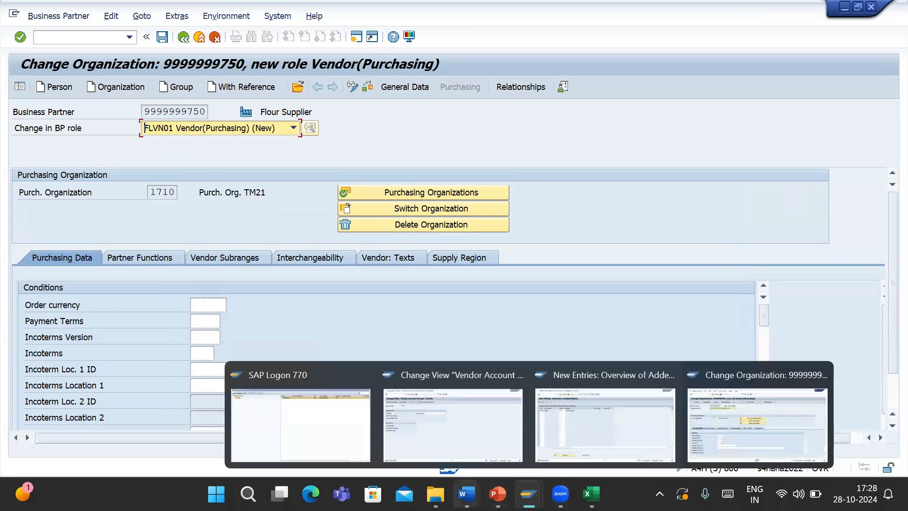
{"action": "mouse_move", "coordinate": [497, 495]}
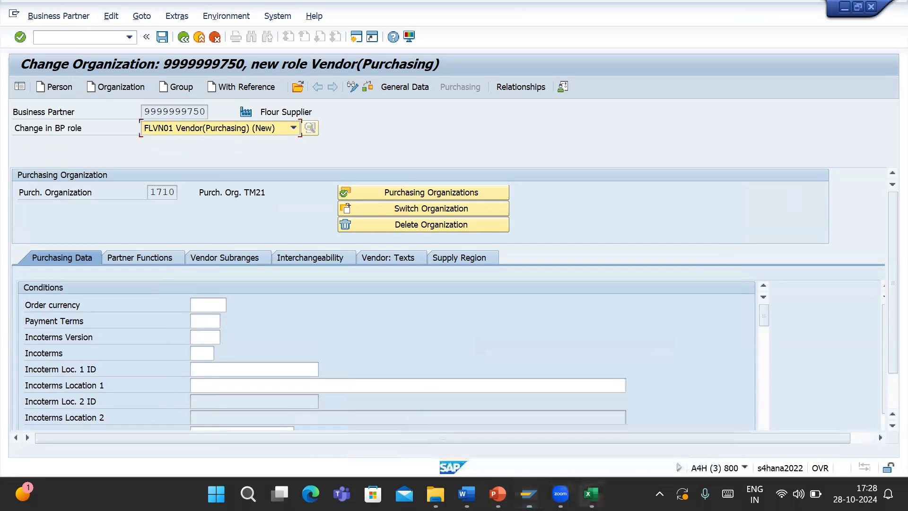
{"action": "mouse_move", "coordinate": [591, 494]}
{"action": "left_click", "coordinate": [649, 419]}
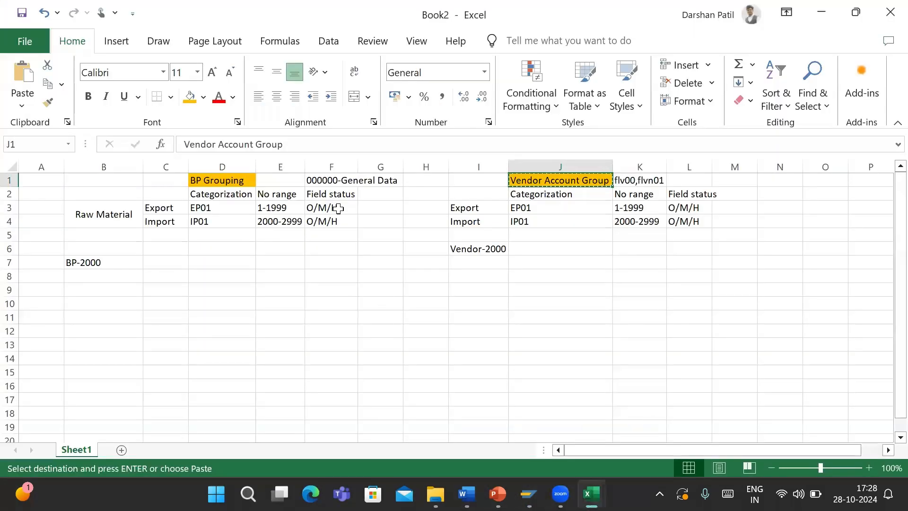
{"action": "left_click_drag", "start_coordinate": [336, 199], "coordinate": [339, 221]}
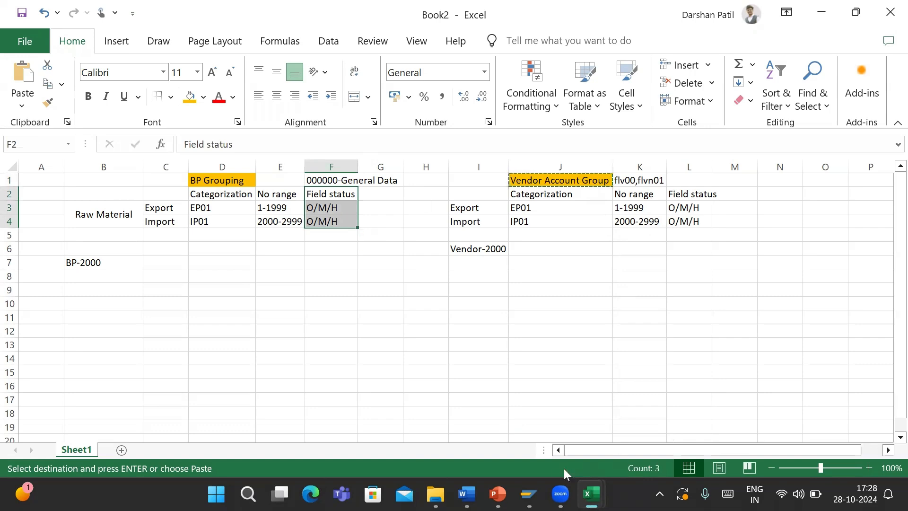
{"action": "mouse_move", "coordinate": [528, 494]}
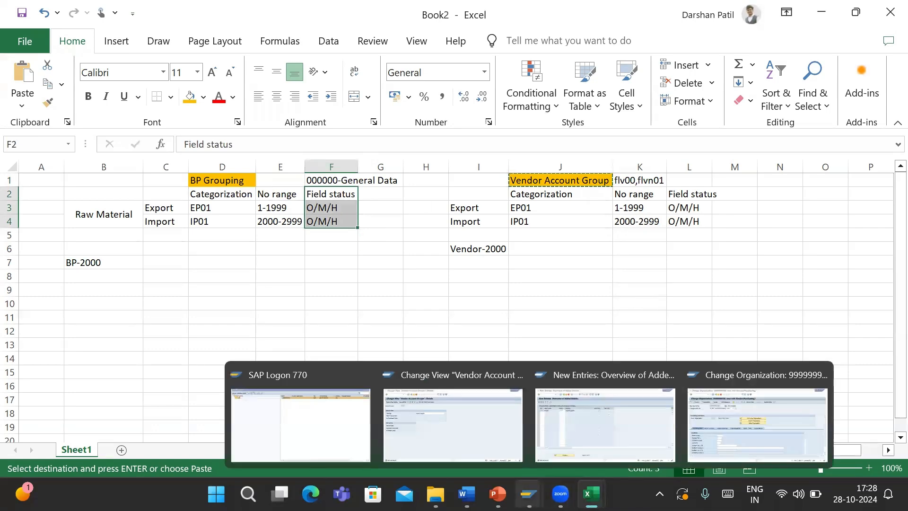
{"action": "left_click", "coordinate": [710, 435]}
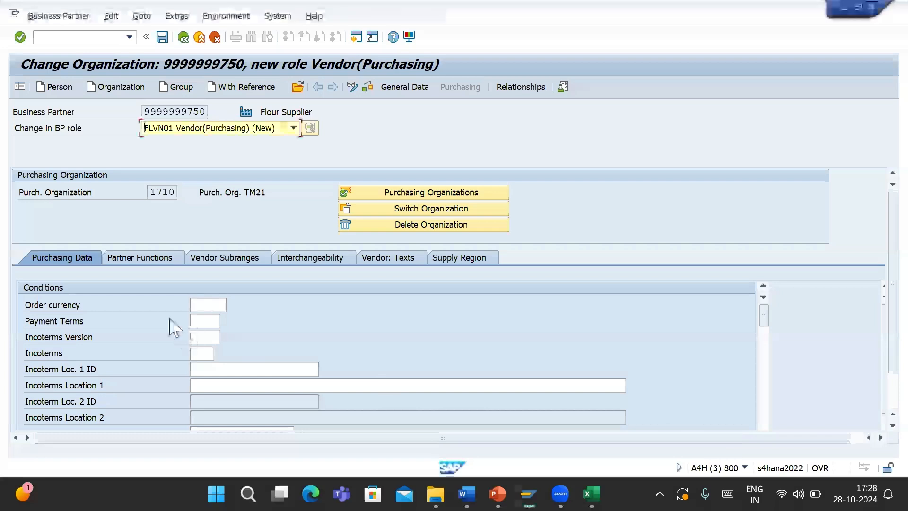
Check the vendor data for errors and set the communication language to EN English.
{"action": "left_click", "coordinate": [197, 305]}
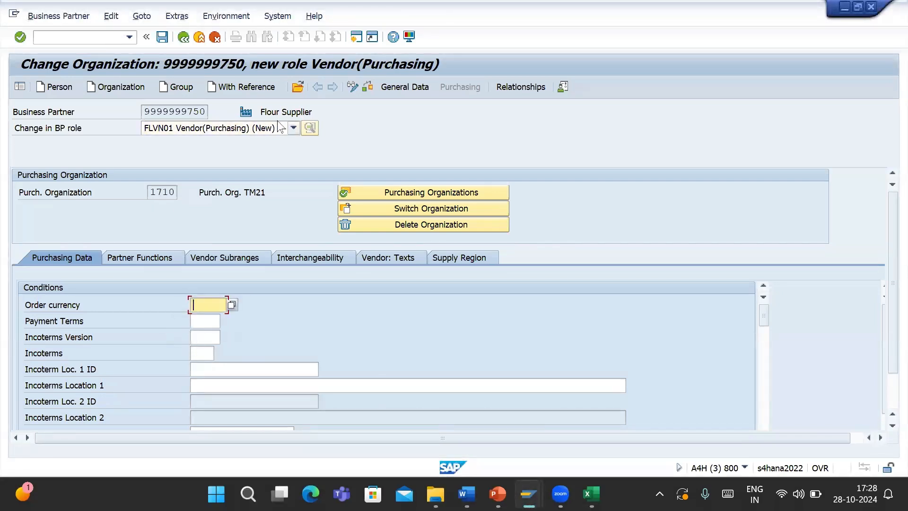
{"action": "mouse_move", "coordinate": [591, 493]}
{"action": "left_click", "coordinate": [366, 90]}
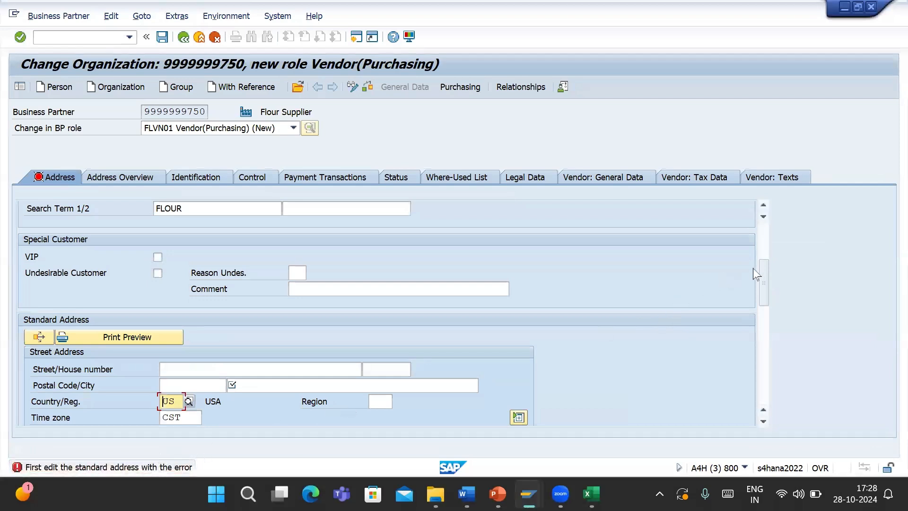
{"action": "scroll", "coordinate": [733, 276], "scroll_direction": "down", "scroll_amount": 4}
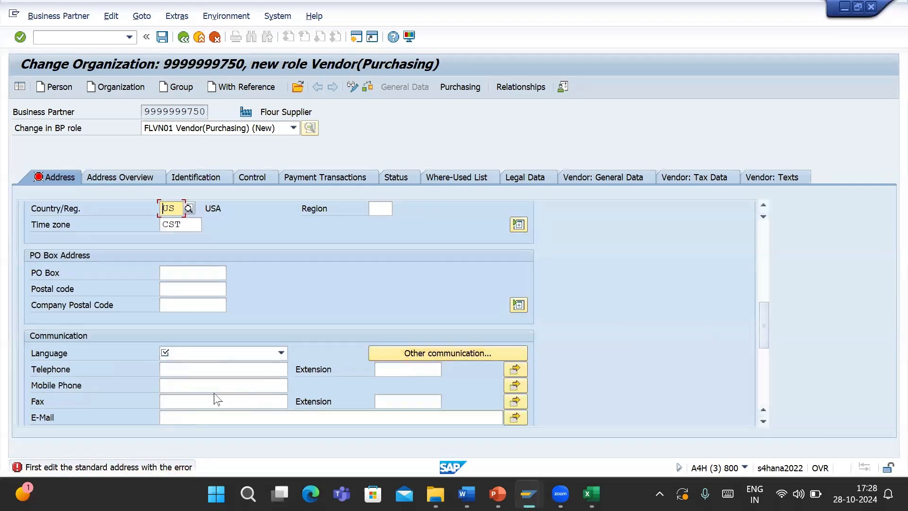
{"action": "left_click", "coordinate": [279, 354]}
{"action": "key", "text": "e"}
{"action": "key", "text": "Return"}
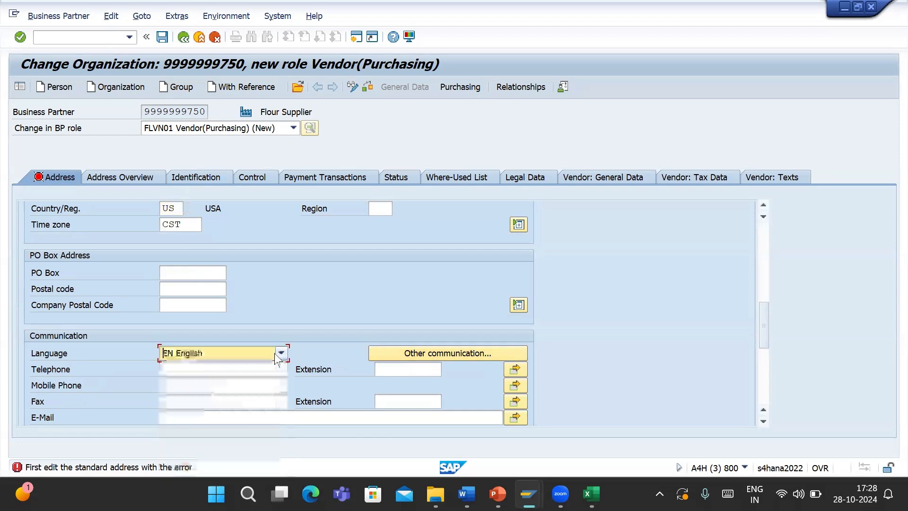
Fill the required second name line with FL and the city with Abc, and save the business partner.
{"action": "left_click", "coordinate": [162, 37]}
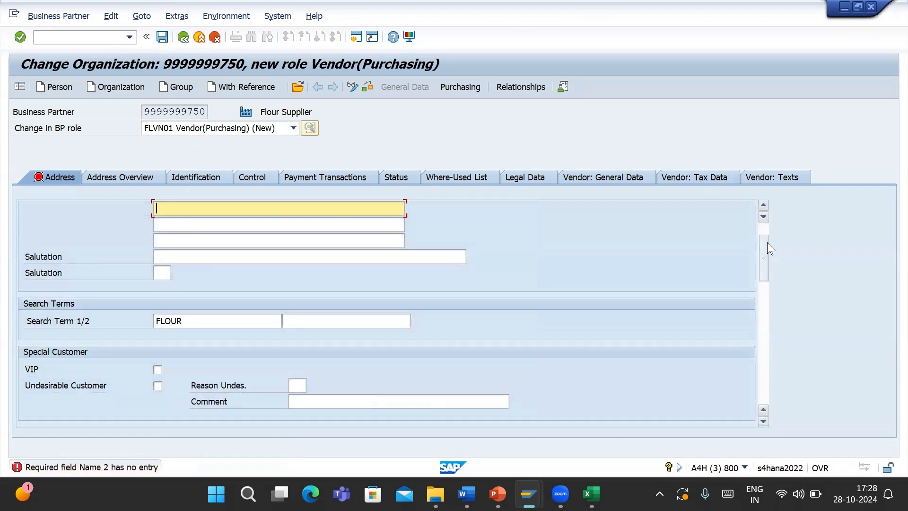
{"action": "left_click_drag", "start_coordinate": [765, 258], "coordinate": [765, 246]}
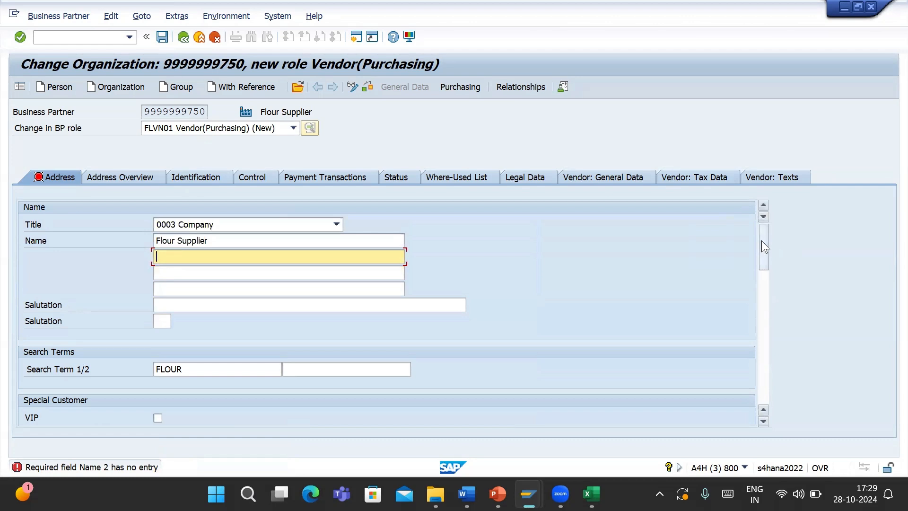
{"action": "type", "text": "FL"}
{"action": "key", "text": "Return"}
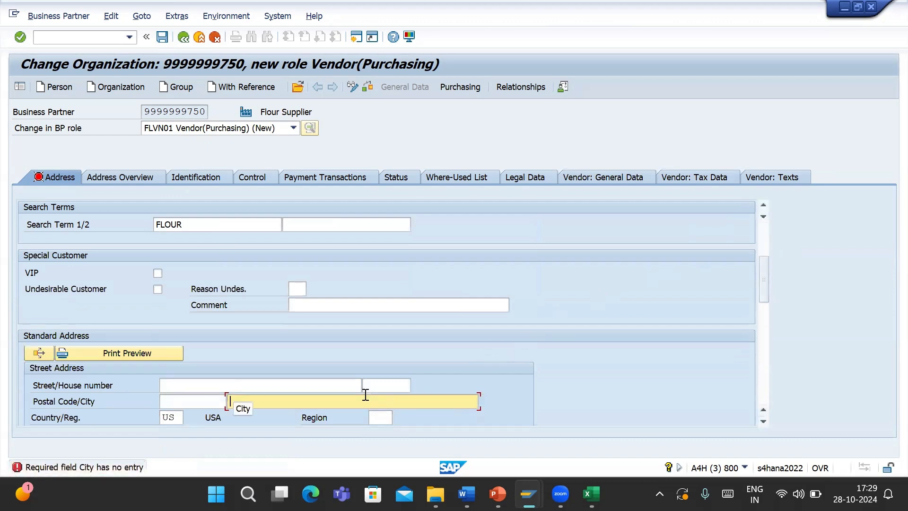
{"action": "type", "text": "Abc"}
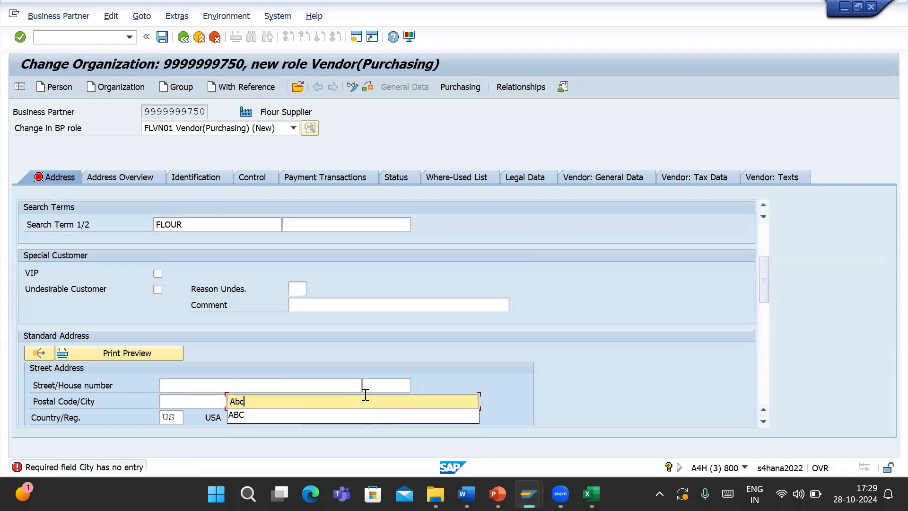
{"action": "key", "text": "Return"}
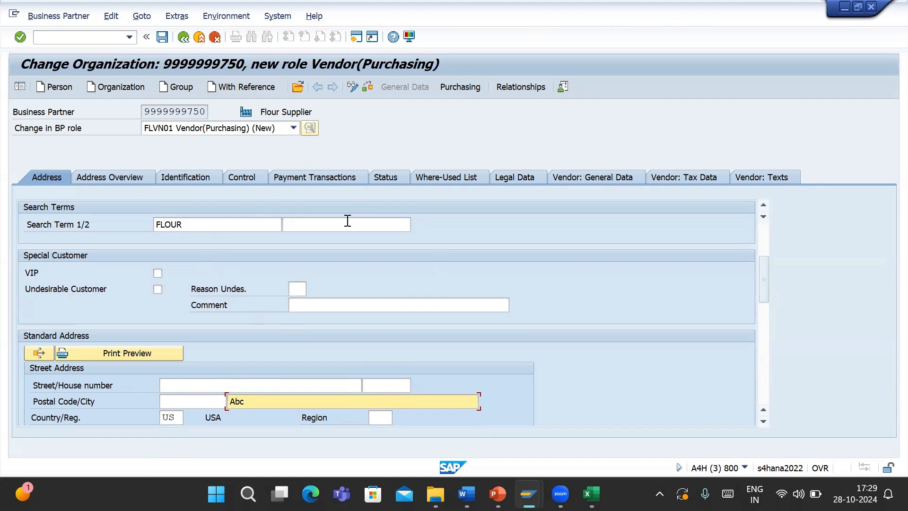
{"action": "left_click", "coordinate": [162, 37]}
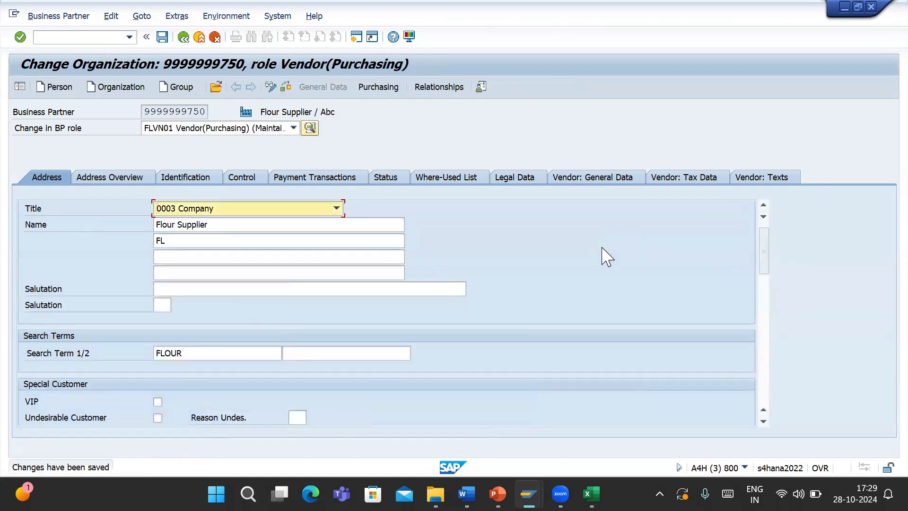
Examine the vendor number and account group in the vendor's general data.
{"action": "left_click", "coordinate": [596, 180]}
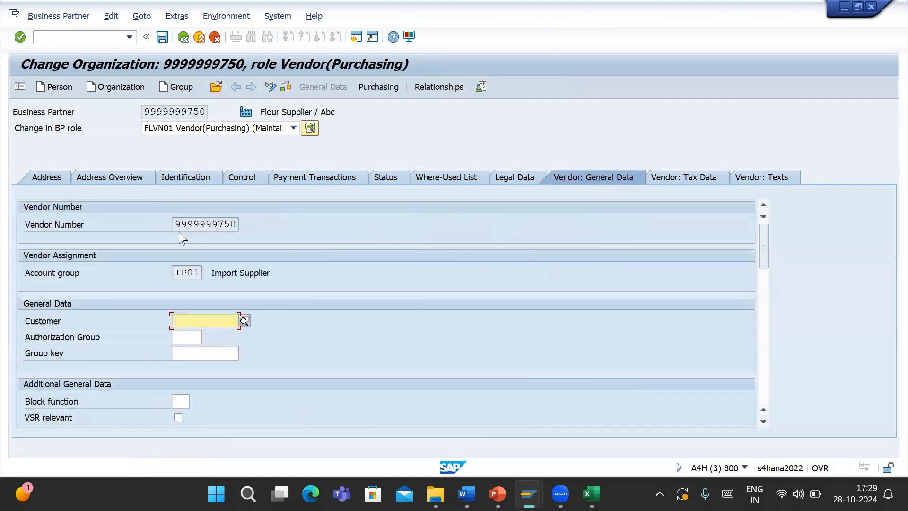
{"action": "left_click_drag", "start_coordinate": [236, 224], "coordinate": [217, 224]}
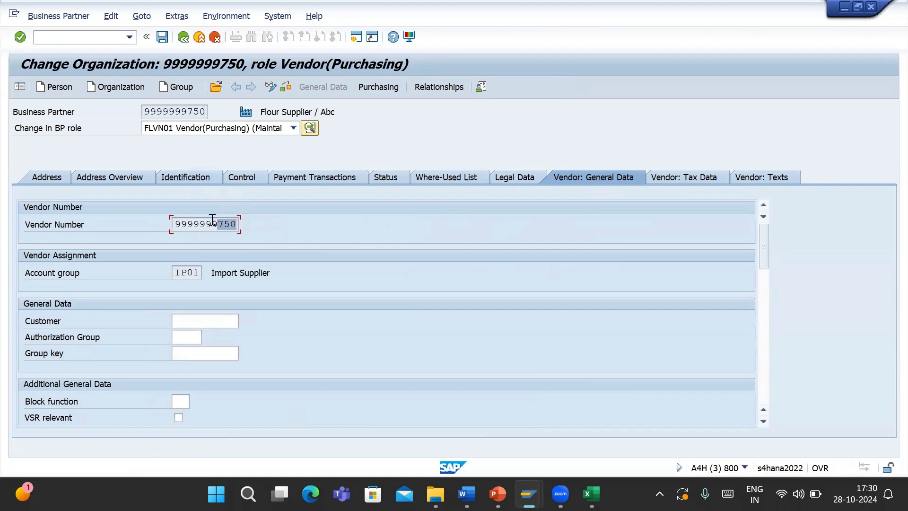
{"action": "left_click", "coordinate": [179, 280]}
Open the General Table Display in a new session and load the business partner table BUT000.
{"action": "key", "text": "ctrl+n"}
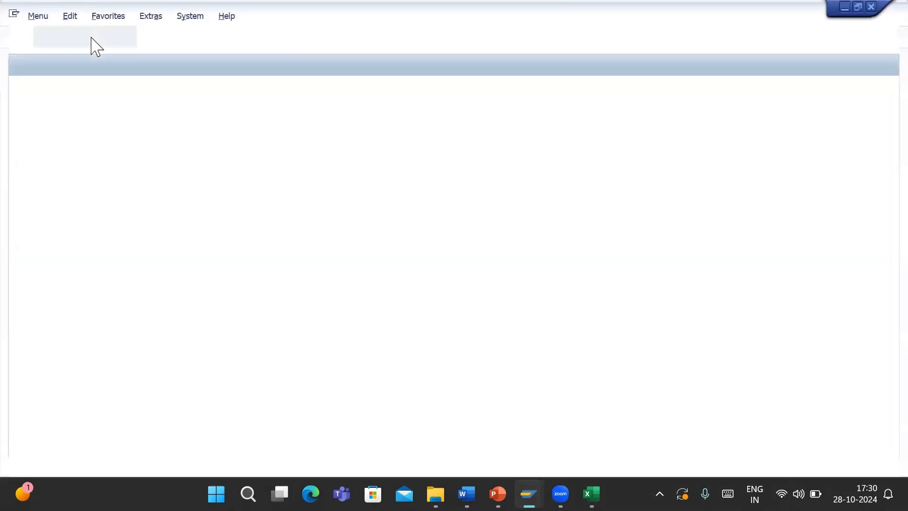
{"action": "key", "text": "Return"}
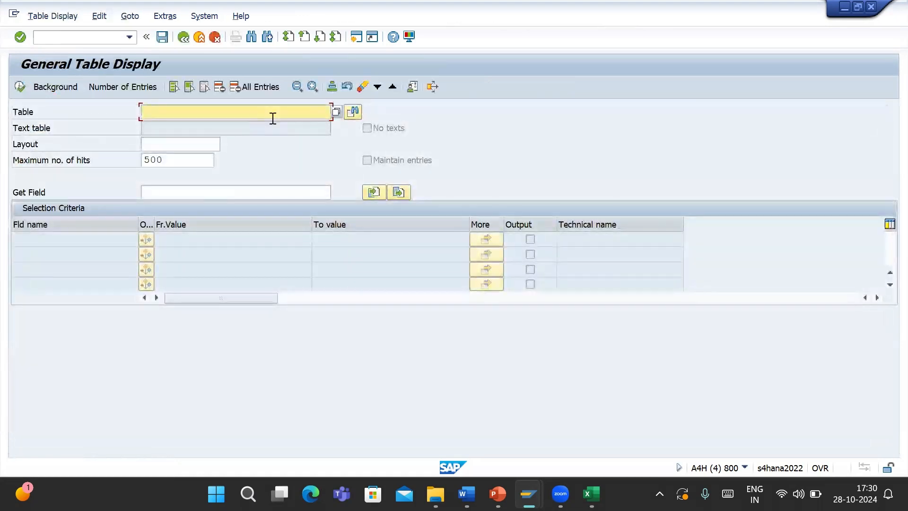
{"action": "type", "text": "but000"}
{"action": "key", "text": "Return"}
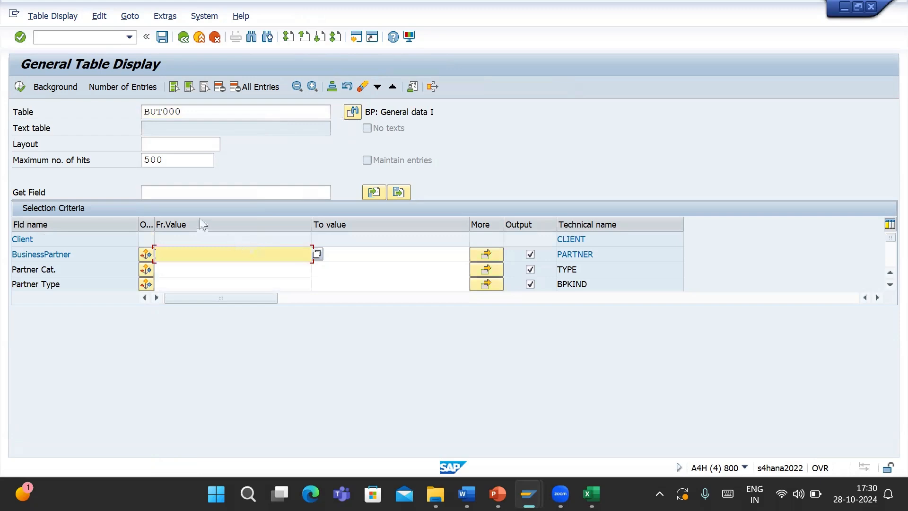
{"action": "left_click", "coordinate": [192, 254]}
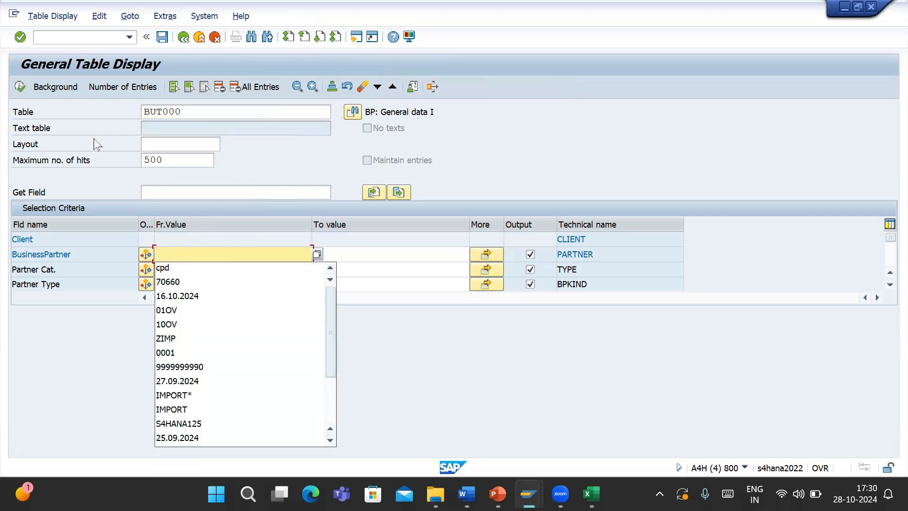
Load the supplier general table LFA1 and the vendor company code table LFB1 in the General Table Display.
{"action": "double_click", "coordinate": [216, 107]}
{"action": "type", "text": "lfa1"}
{"action": "key", "text": "Return"}
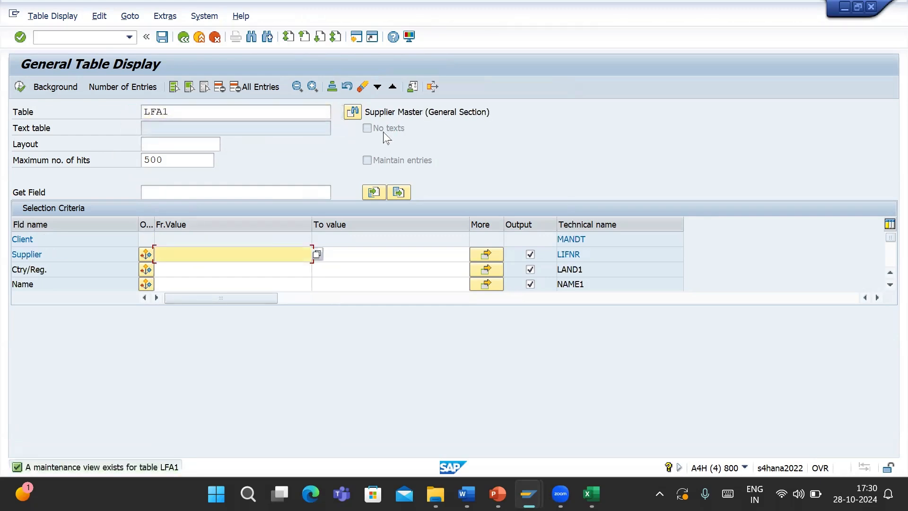
{"action": "double_click", "coordinate": [211, 107]}
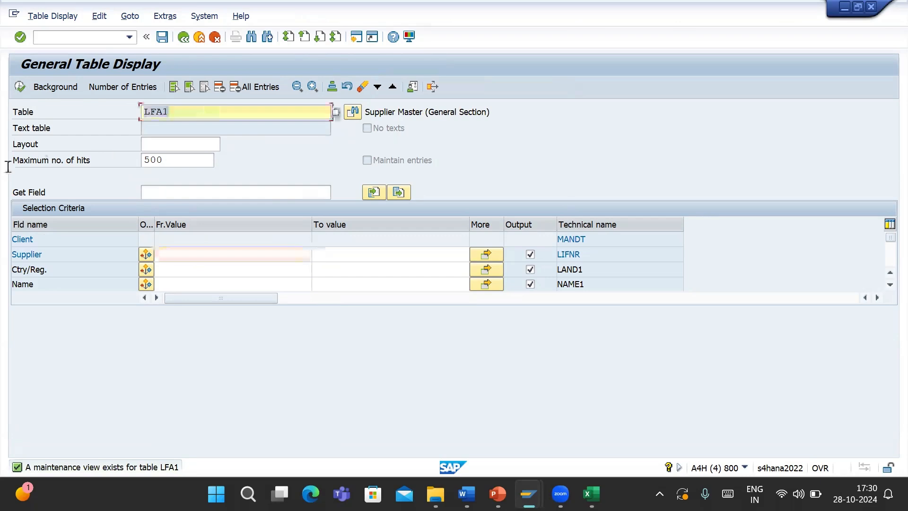
{"action": "type", "text": "lfa"}
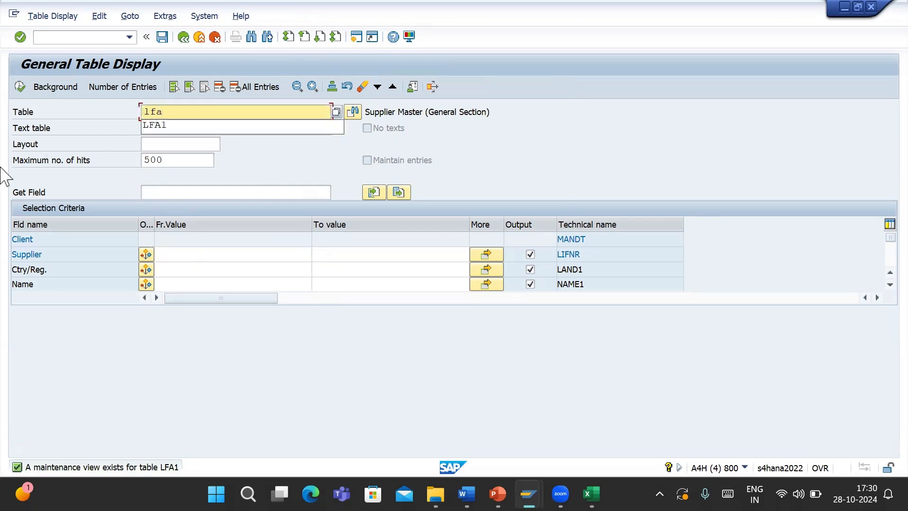
{"action": "key", "text": "BackSpace"}
{"action": "type", "text": "b1"}
{"action": "key", "text": "Return"}
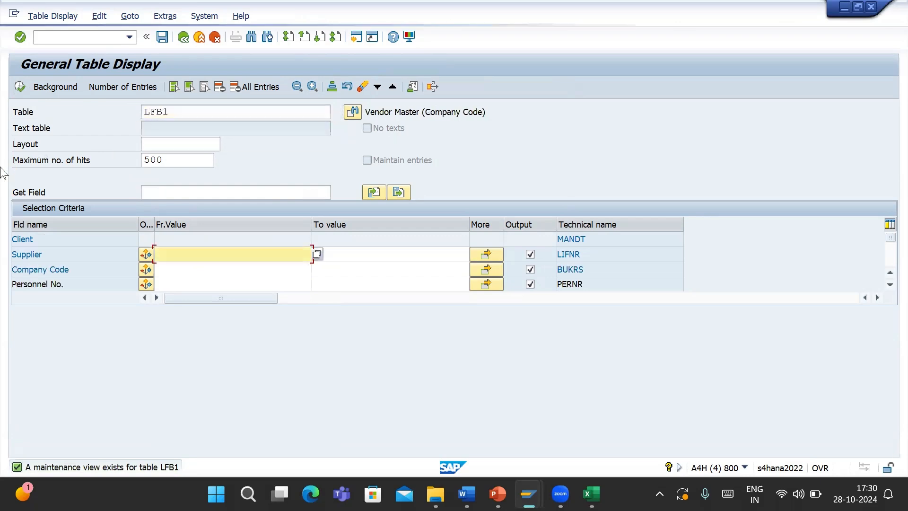
Return to the Change Organization session, switch the BP role to FLVN00 FI Vendor, and open the company code data.
{"action": "key", "text": "alt+Tab"}
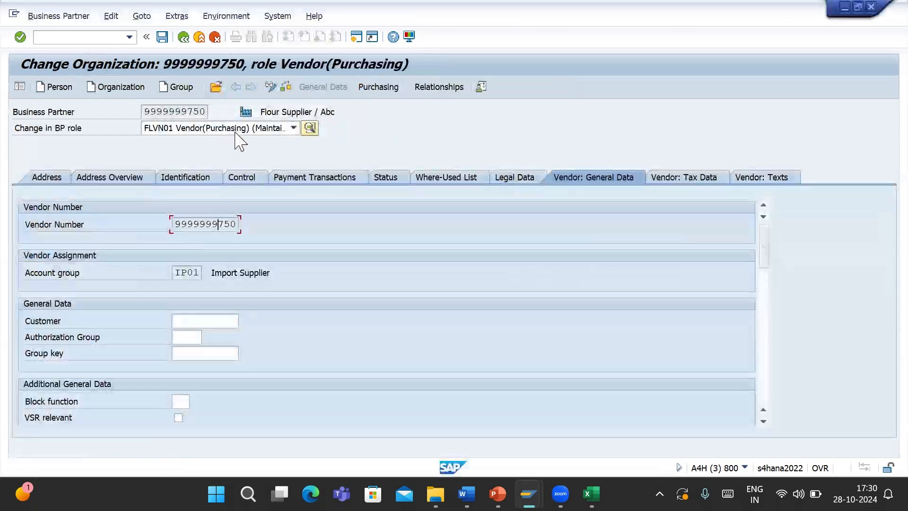
{"action": "left_click", "coordinate": [240, 133]}
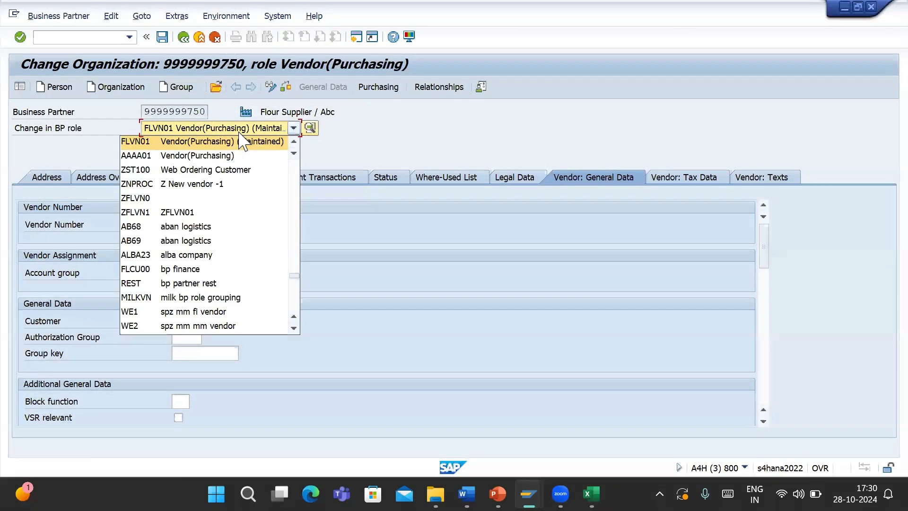
{"action": "left_click", "coordinate": [270, 83]}
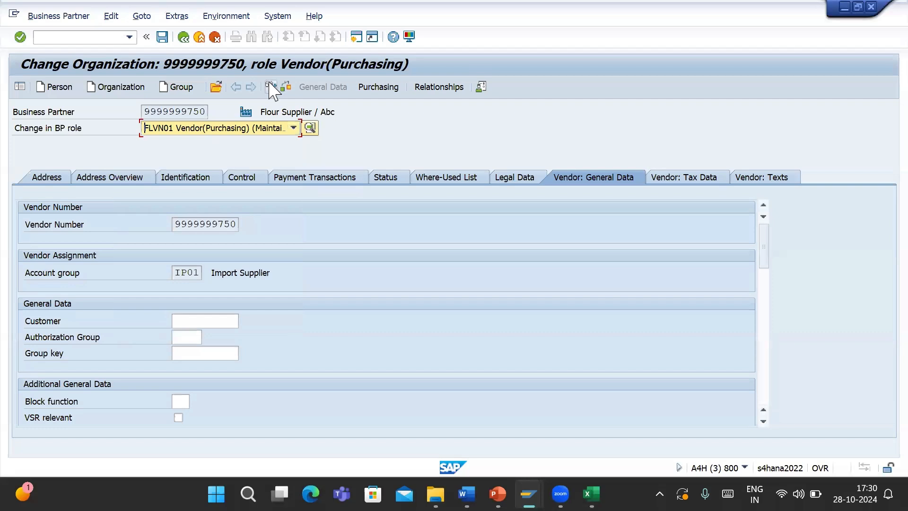
{"action": "left_click", "coordinate": [256, 133]}
{"action": "key", "text": "f"}
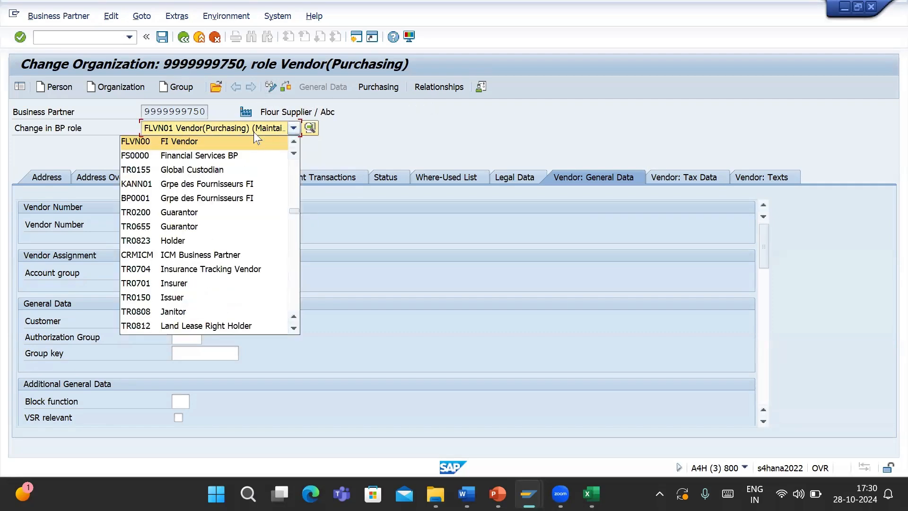
{"action": "key", "text": "Return"}
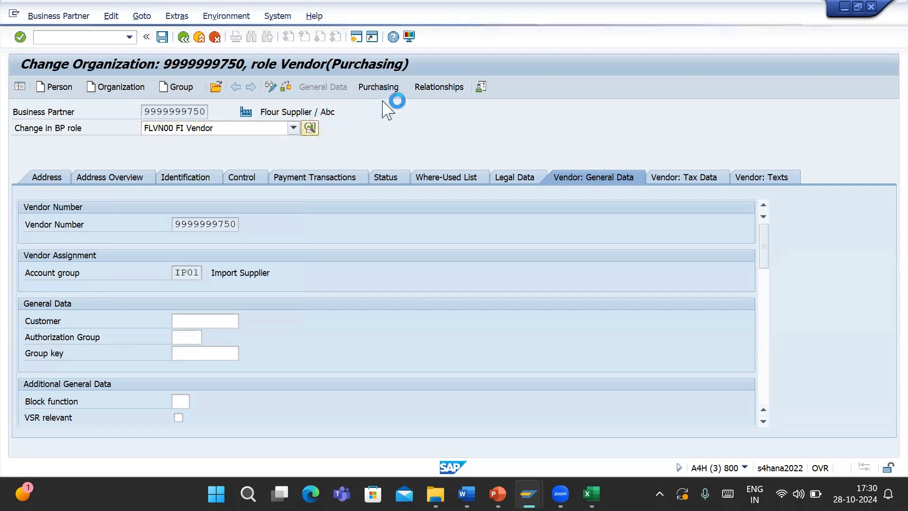
{"action": "left_click", "coordinate": [465, 90]}
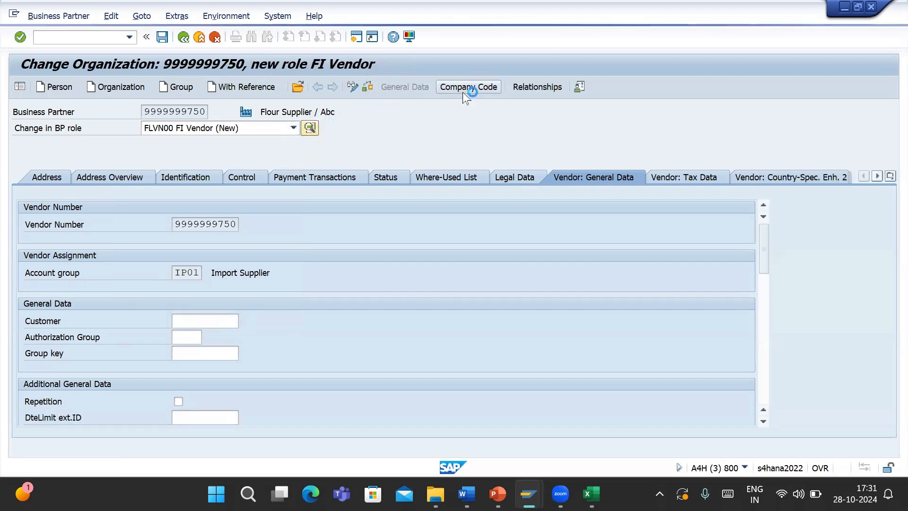
Try to look up a company code for the FI Vendor role, and cancel the company code entry.
{"action": "left_click", "coordinate": [461, 193]}
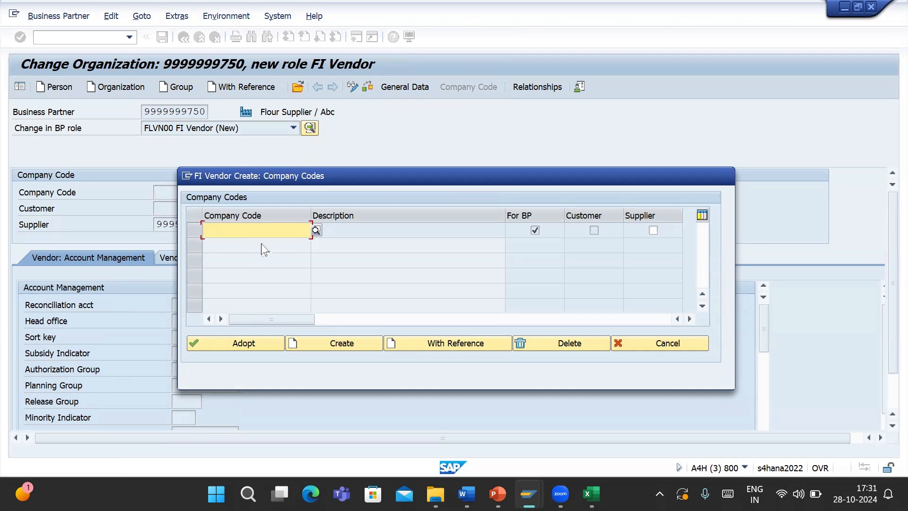
{"action": "key", "text": "F4"}
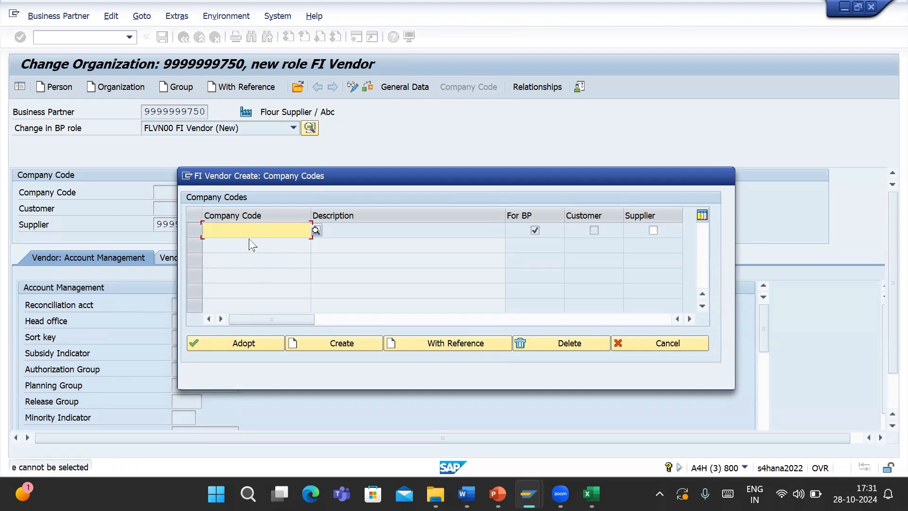
{"action": "key", "text": "alt+Tab"}
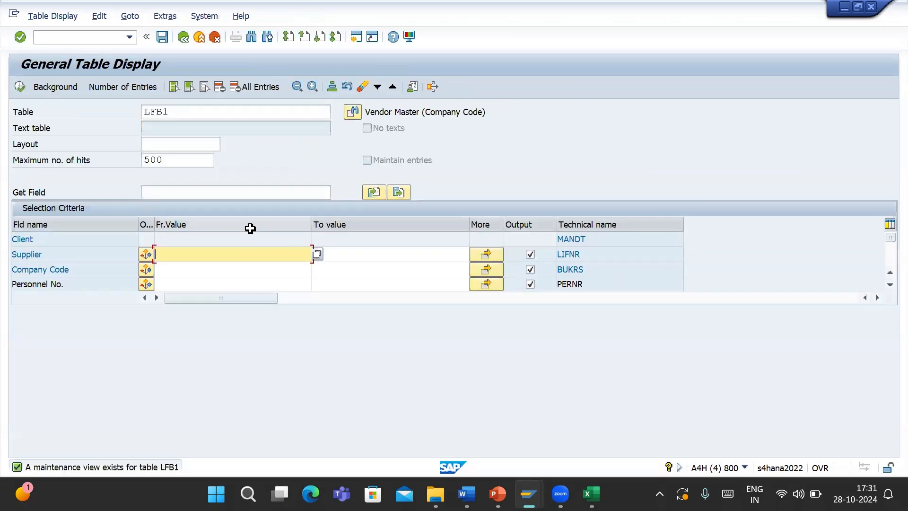
{"action": "left_click", "coordinate": [188, 117]}
{"action": "key", "text": "alt+Tab"}
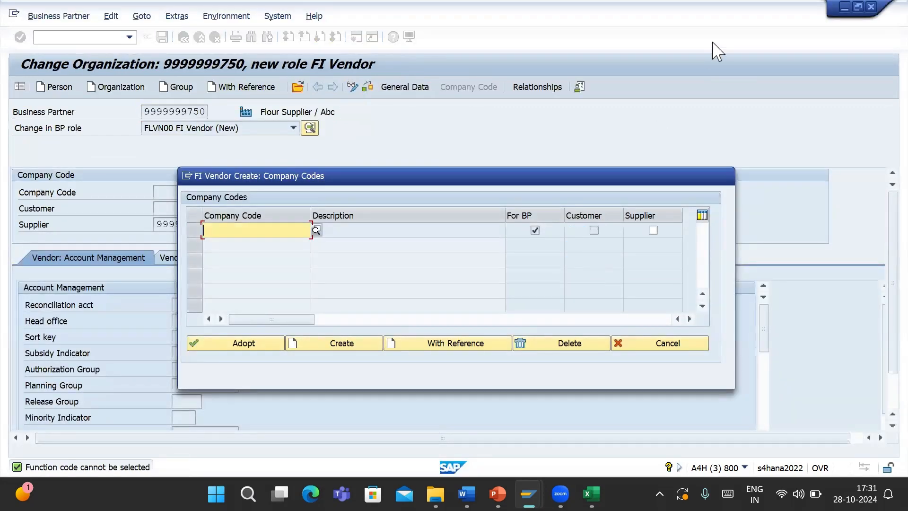
{"action": "key", "text": "alt+Tab"}
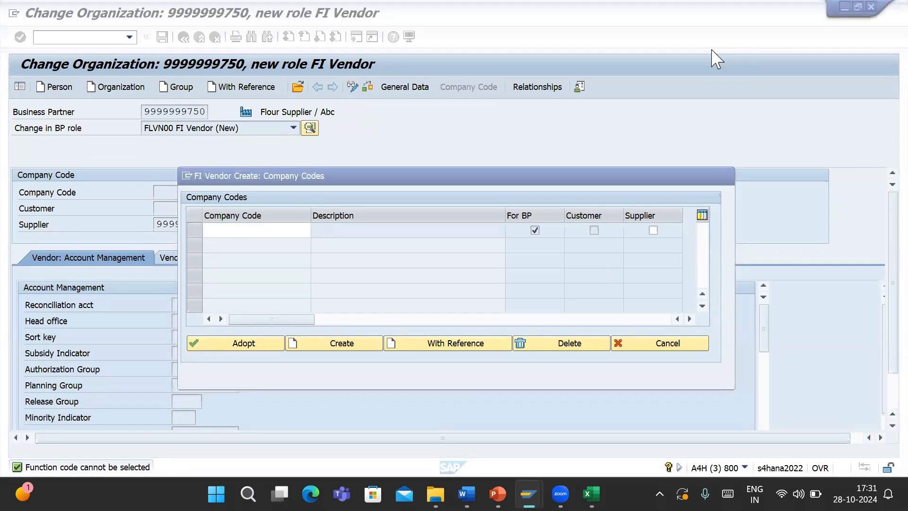
{"action": "left_click", "coordinate": [711, 50]}
{"action": "left_click", "coordinate": [711, 50]}
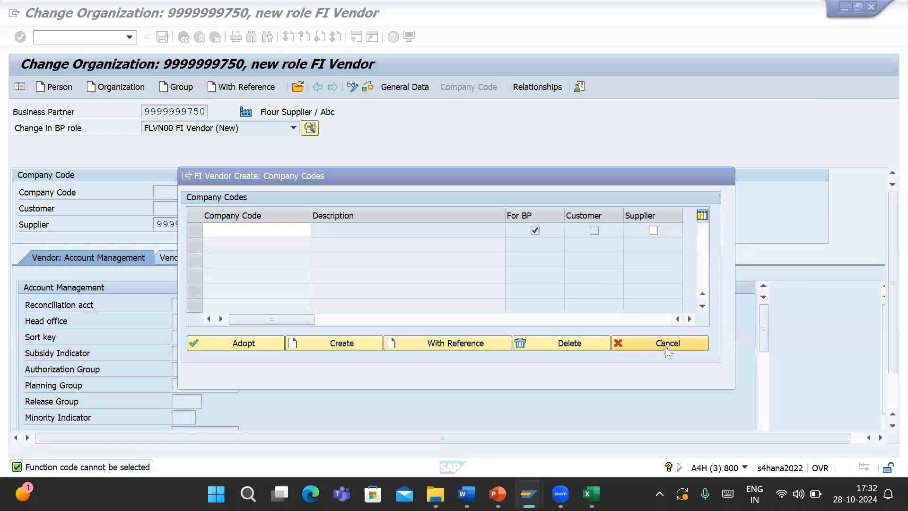
{"action": "left_click", "coordinate": [665, 347]}
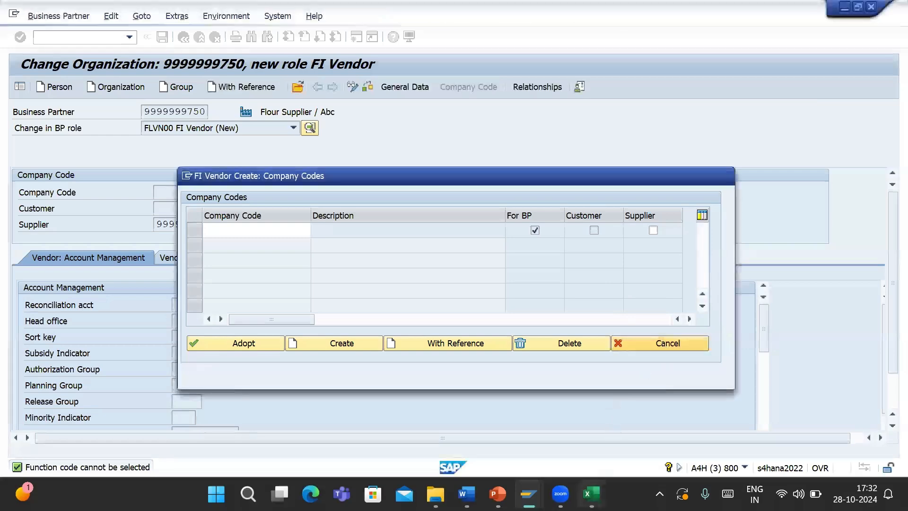
Review the BP Grouping and Vendor Account Group overview in the Book2 Excel workbook, and return to the Change Organization session.
{"action": "mouse_move", "coordinate": [591, 494]}
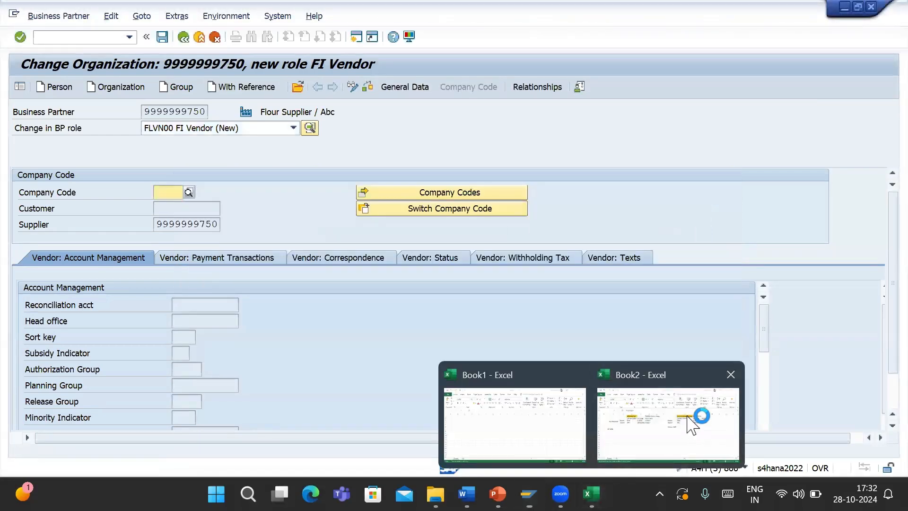
{"action": "left_click", "coordinate": [707, 437]}
{"action": "left_click", "coordinate": [277, 290]}
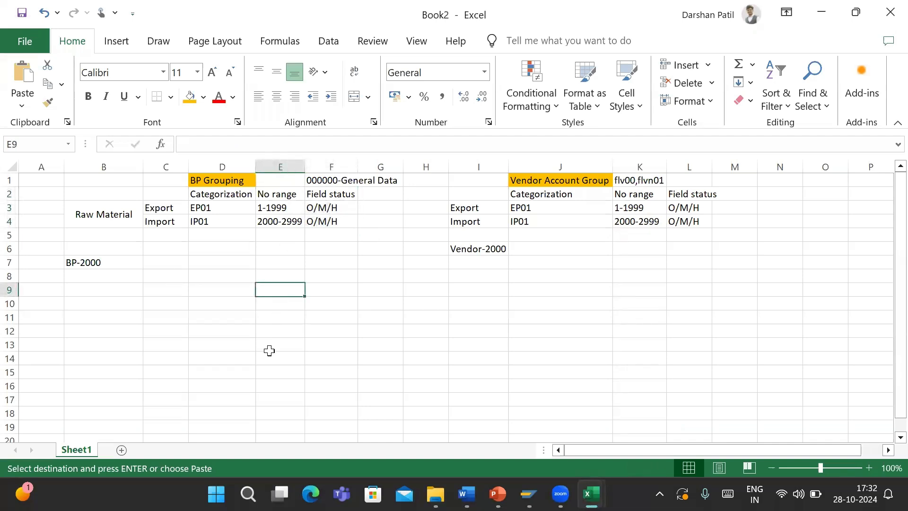
{"action": "left_click", "coordinate": [382, 308]}
{"action": "left_click", "coordinate": [283, 307]}
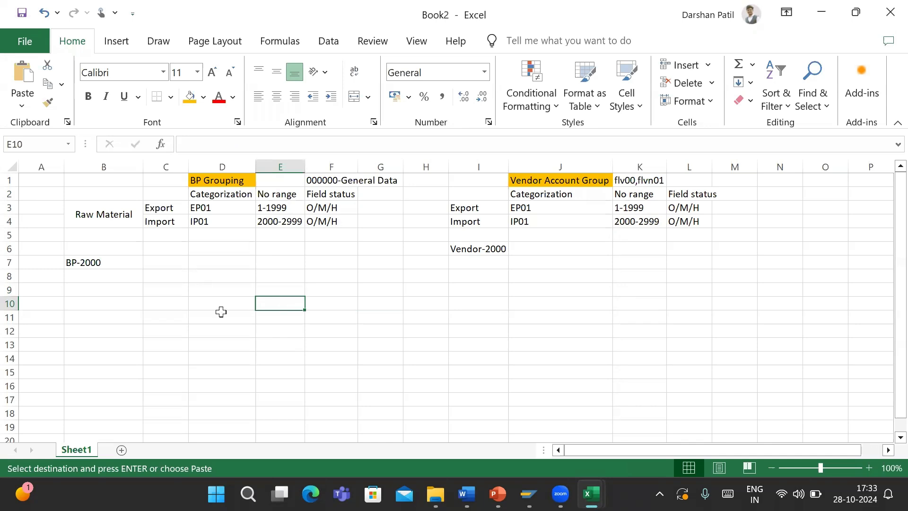
{"action": "mouse_move", "coordinate": [528, 494]}
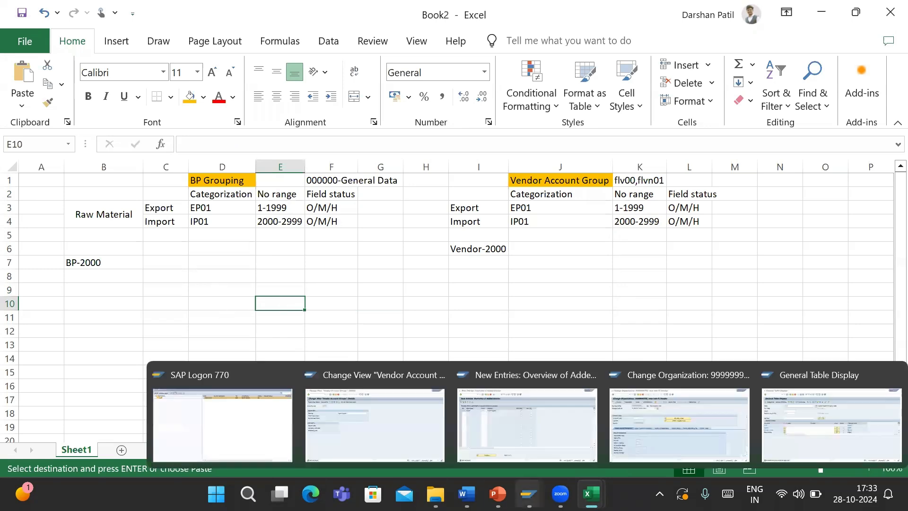
{"action": "left_click", "coordinate": [654, 449]}
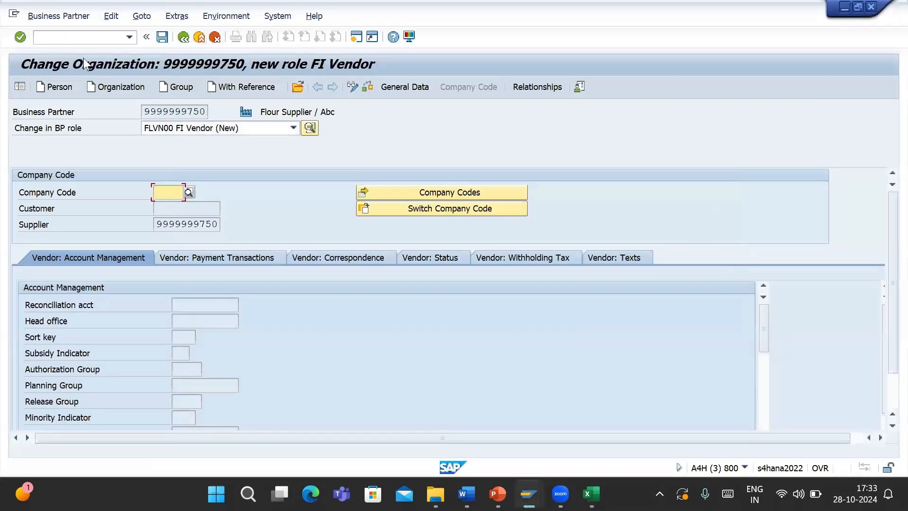
Leave the FI Vendor maintenance of the organization and restart the BP transaction.
{"action": "left_click", "coordinate": [403, 88]}
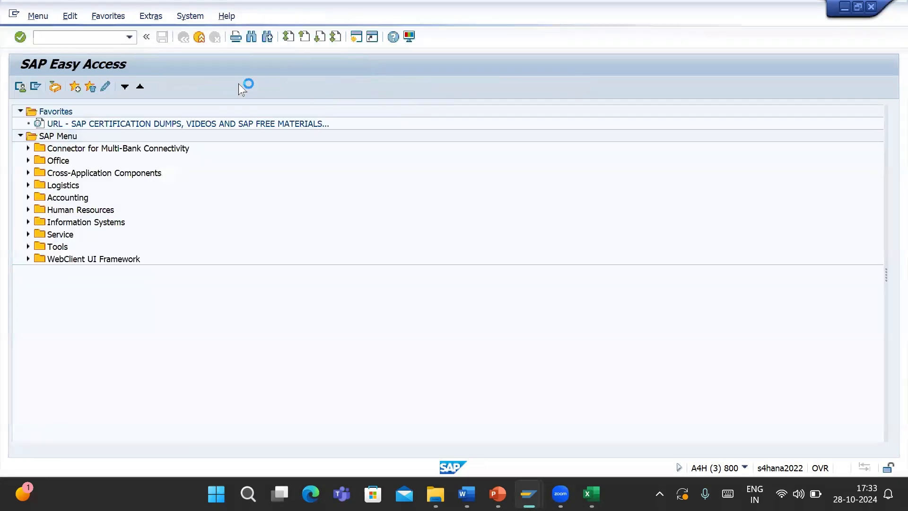
{"action": "type", "text": "bp"}
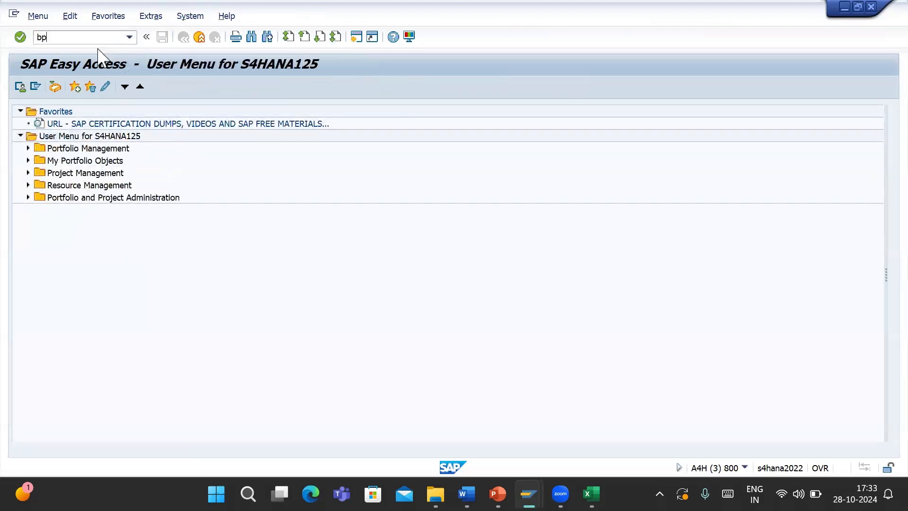
{"action": "key", "text": "Return"}
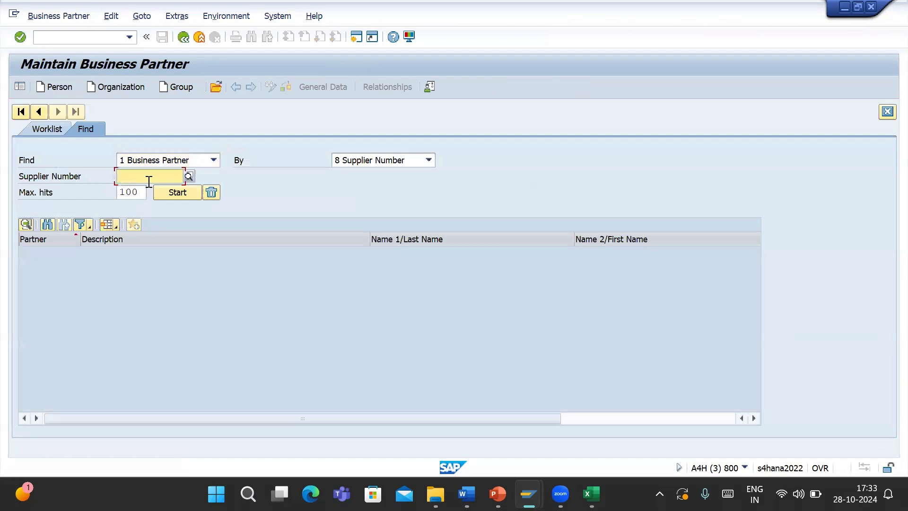
Find the Import supplier business partner by its supplier number, open it, and view its address data.
{"action": "left_click", "coordinate": [149, 182]}
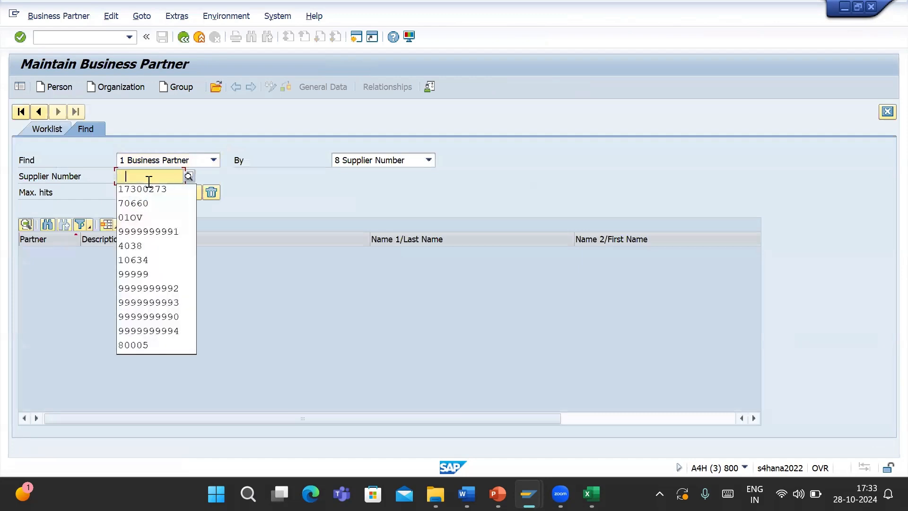
{"action": "left_click", "coordinate": [162, 289]}
{"action": "type", "text": "5"}
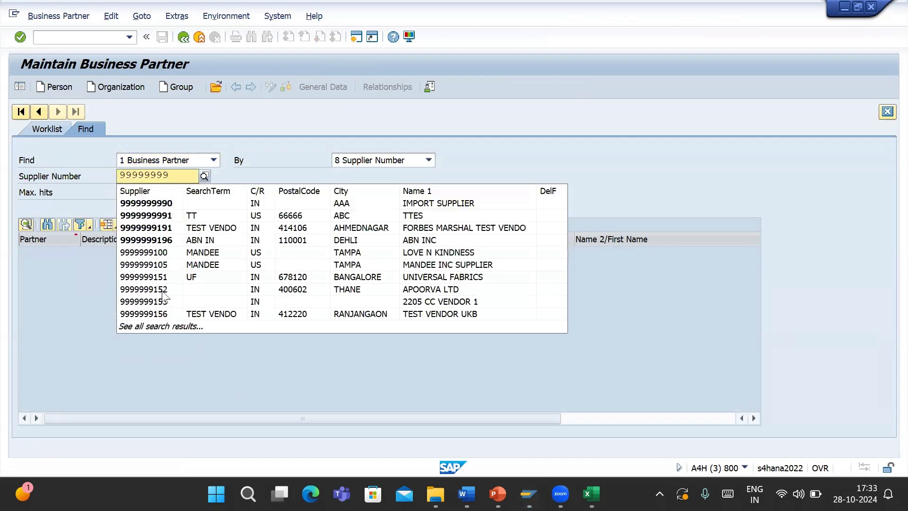
{"action": "type", "text": "0"}
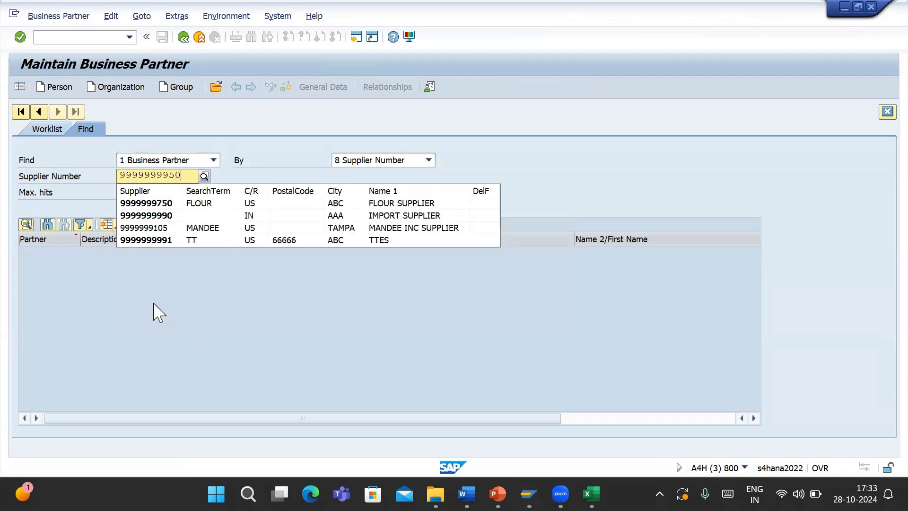
{"action": "left_click", "coordinate": [273, 215]}
{"action": "key", "text": "Return"}
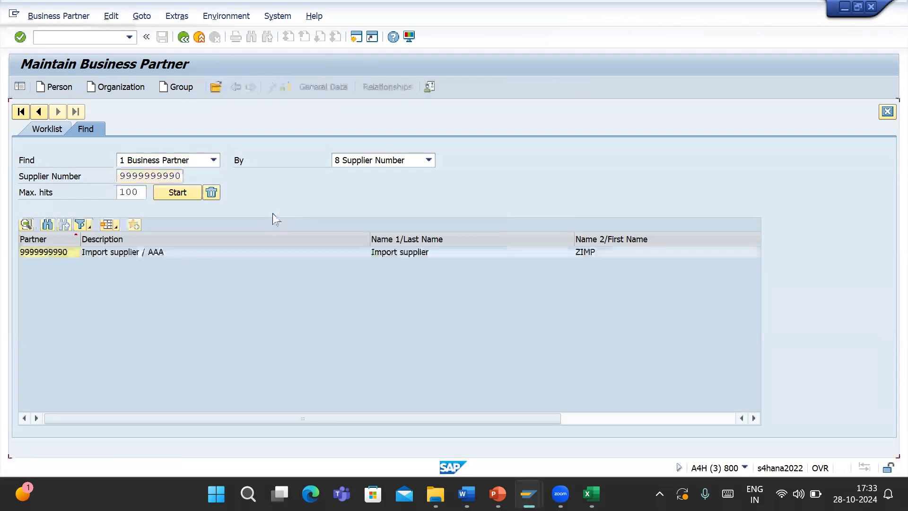
{"action": "double_click", "coordinate": [158, 253]}
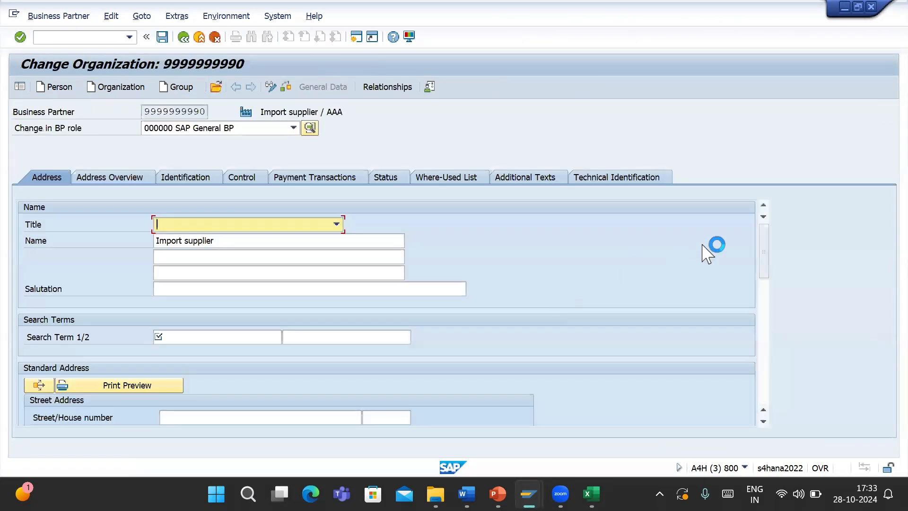
{"action": "left_click_drag", "start_coordinate": [761, 264], "coordinate": [766, 308]}
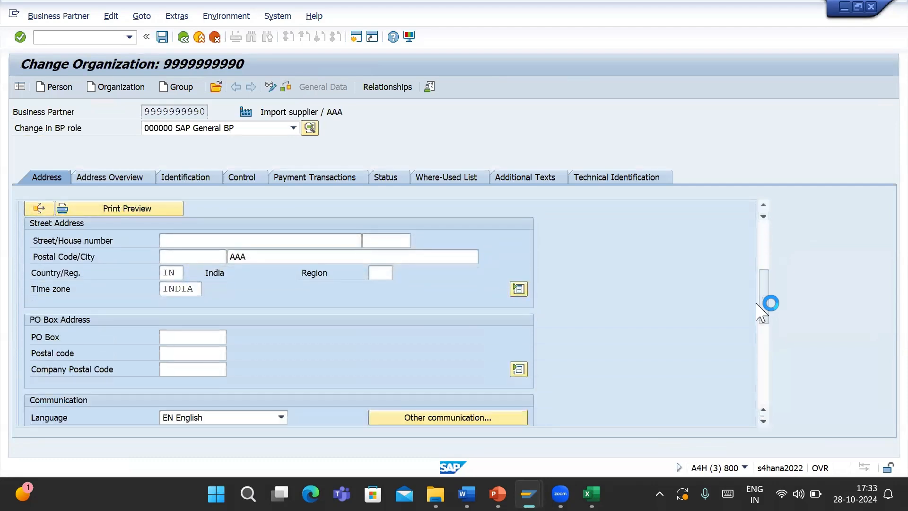
Expand the street address details of the organization and place the cursor in the Transportation Zone field.
{"action": "left_click", "coordinate": [519, 289]}
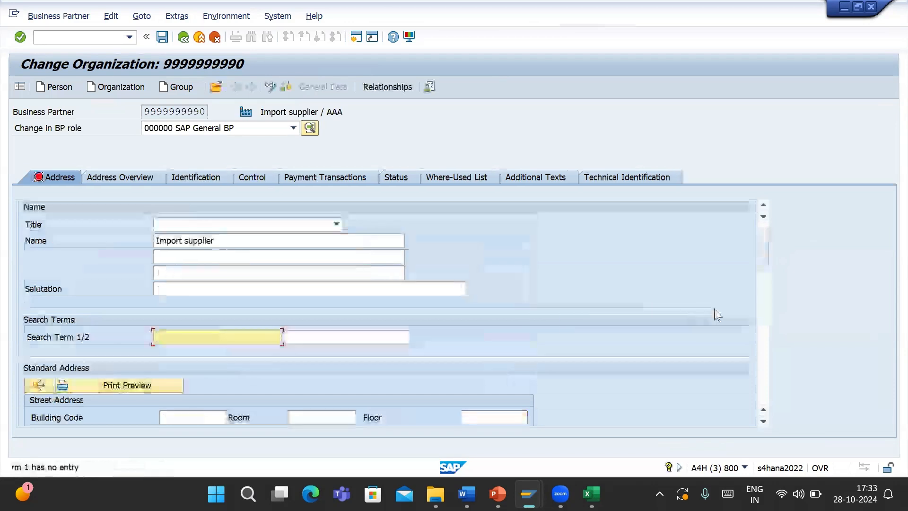
{"action": "scroll", "coordinate": [762, 305], "scroll_direction": "down", "scroll_amount": 5}
{"action": "left_click_drag", "start_coordinate": [759, 299], "coordinate": [760, 308]}
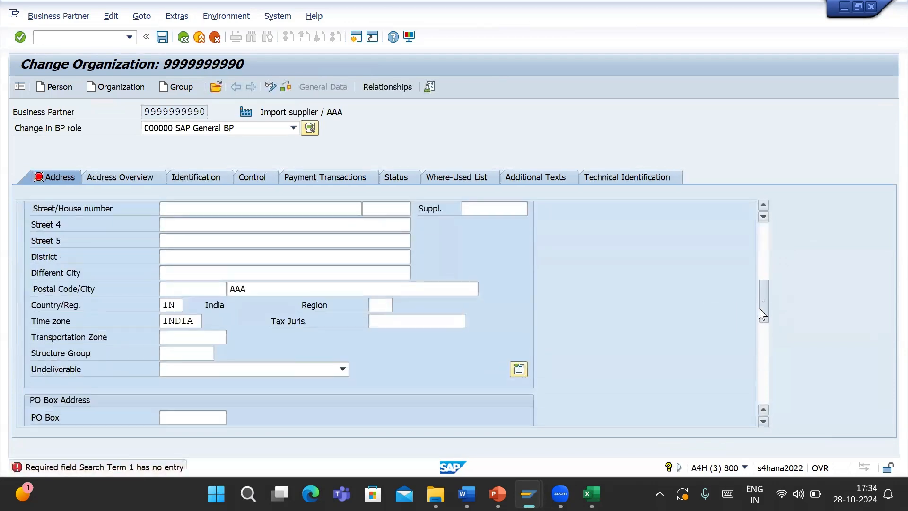
{"action": "left_click", "coordinate": [198, 339]}
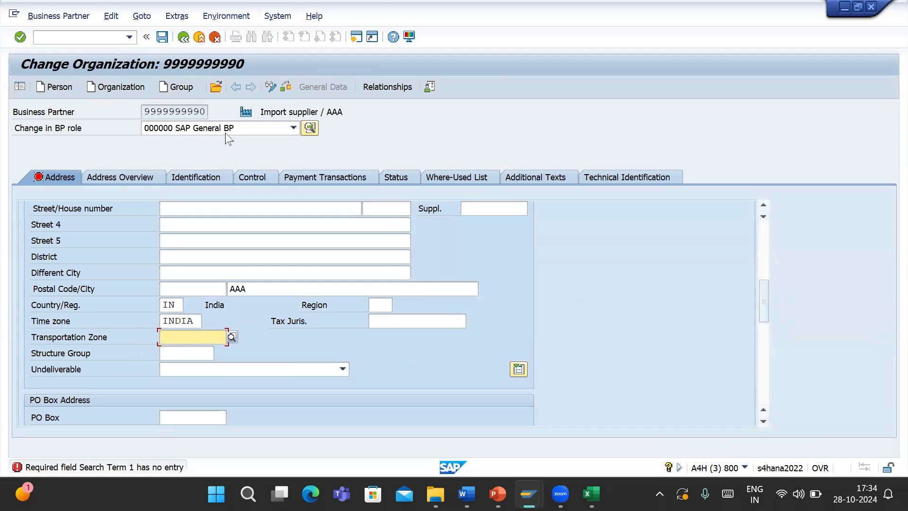
Switch to the Book2 Excel workbook, enter "Transportation Group" in cell D11 and fit column D to its contents.
{"action": "mouse_move", "coordinate": [591, 493]}
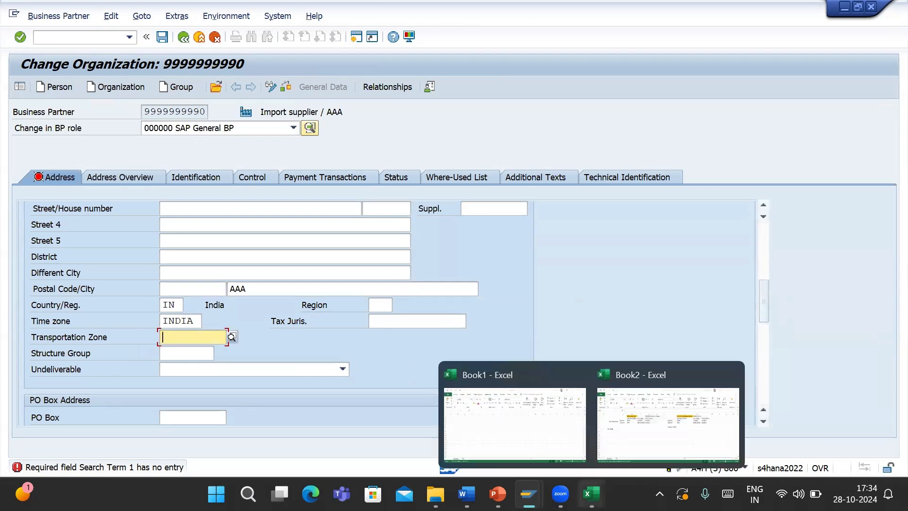
{"action": "left_click", "coordinate": [676, 421]}
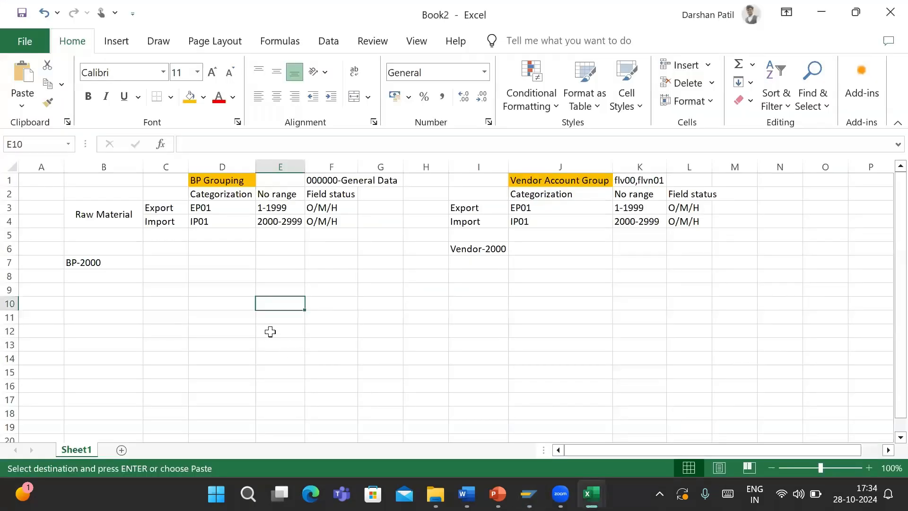
{"action": "left_click", "coordinate": [193, 319]}
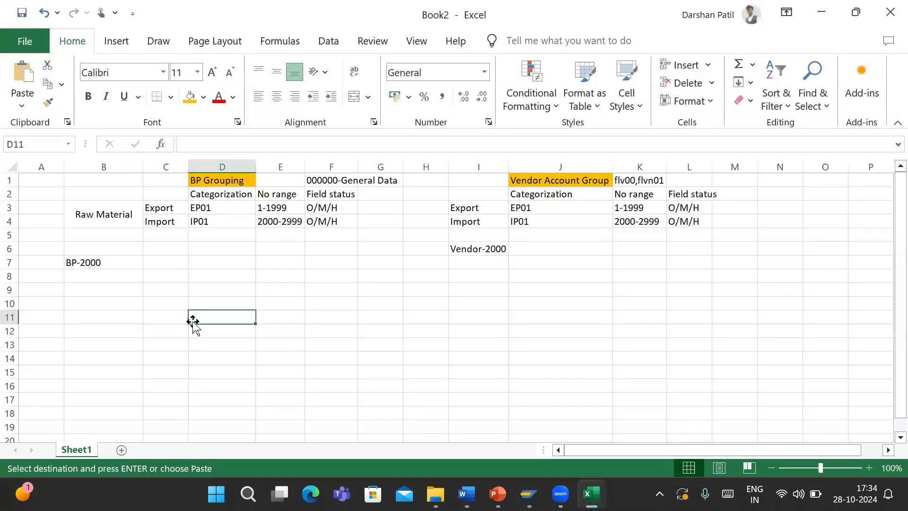
{"action": "type", "text": "Tra"}
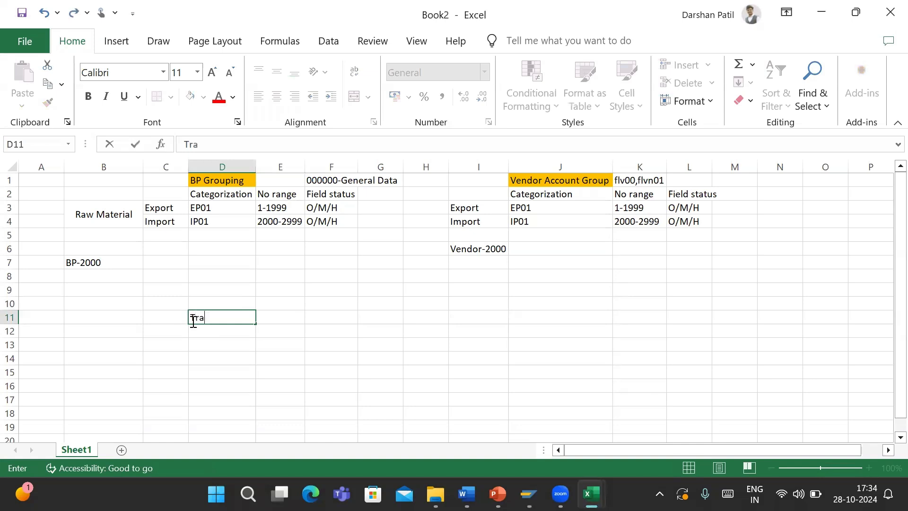
{"action": "type", "text": "nsportation Group"}
{"action": "left_click", "coordinate": [213, 341]}
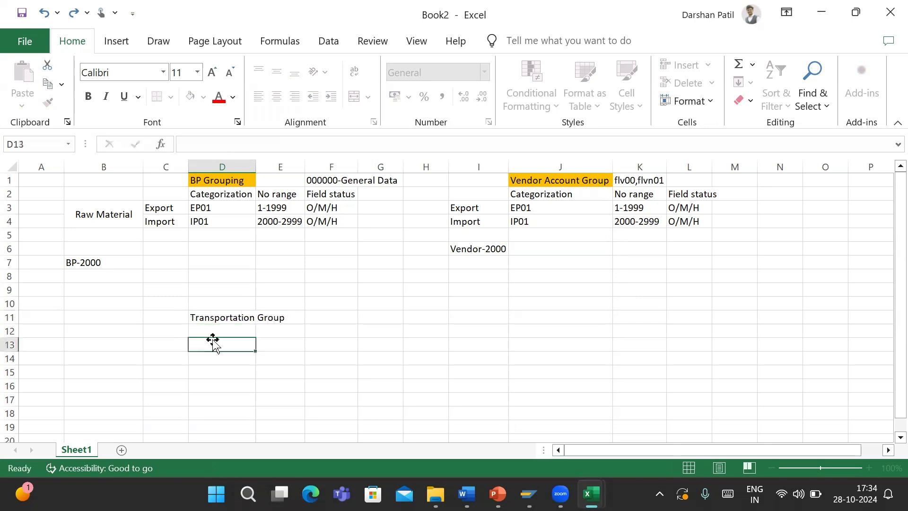
{"action": "double_click", "coordinate": [256, 168]}
{"action": "left_click", "coordinate": [326, 300]}
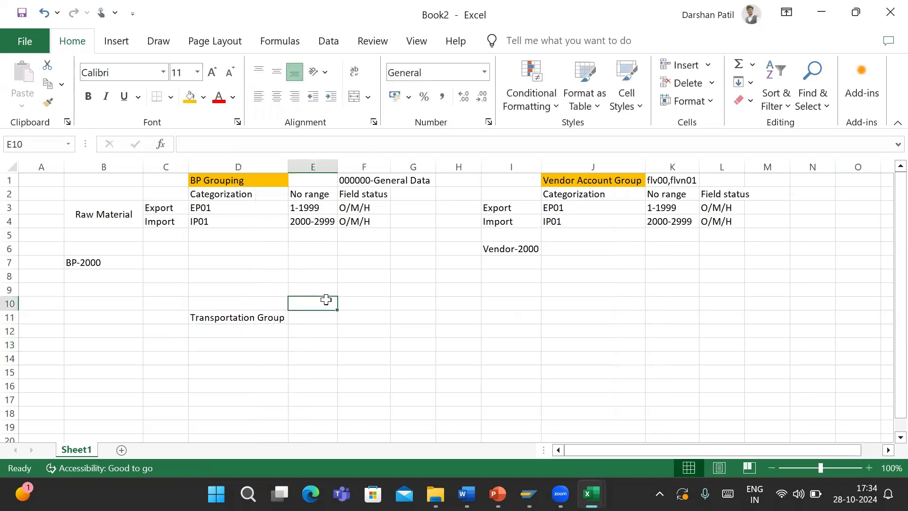
Enter the headings "BP Grouping" in E9 and "Vendor account group" in F9, and fit columns E and F to their contents.
{"action": "left_click", "coordinate": [322, 288]}
{"action": "type", "text": "BP Grouping"}
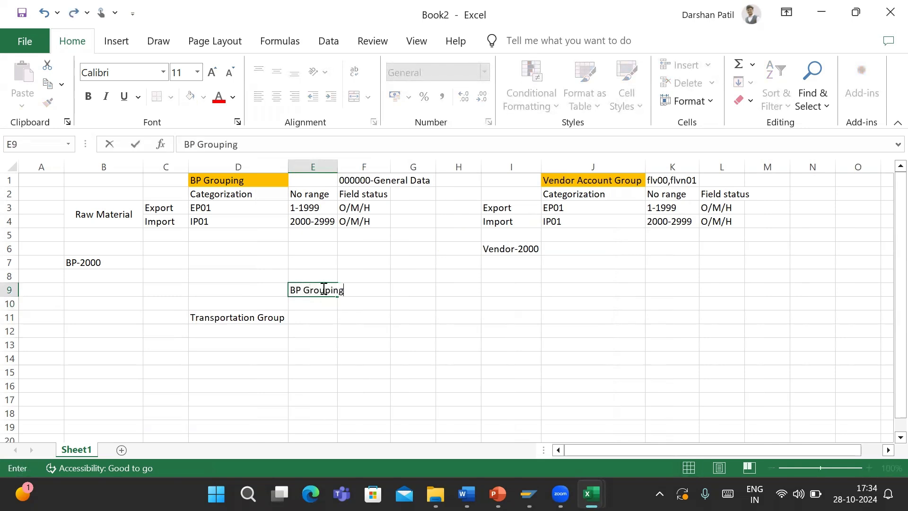
{"action": "key", "text": "Tab"}
{"action": "type", "text": "Vendor account grou"}
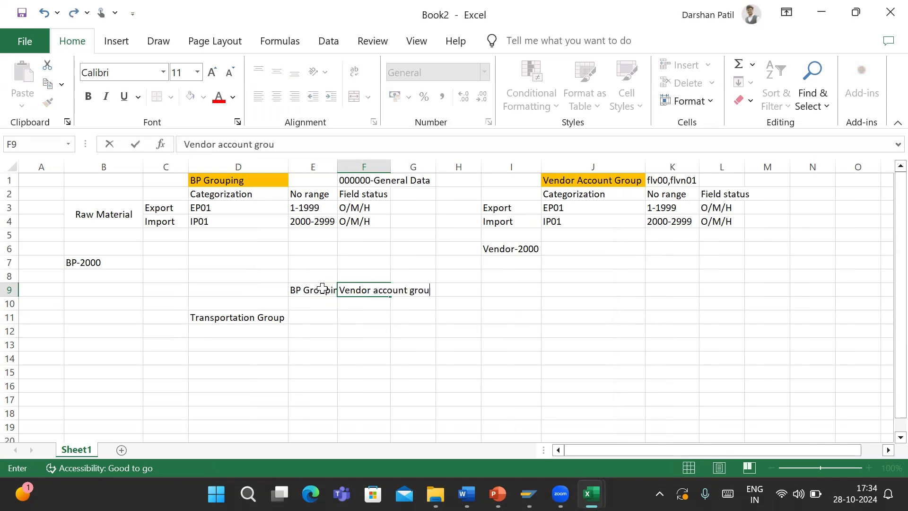
{"action": "type", "text": "p"}
{"action": "key", "text": "Tab"}
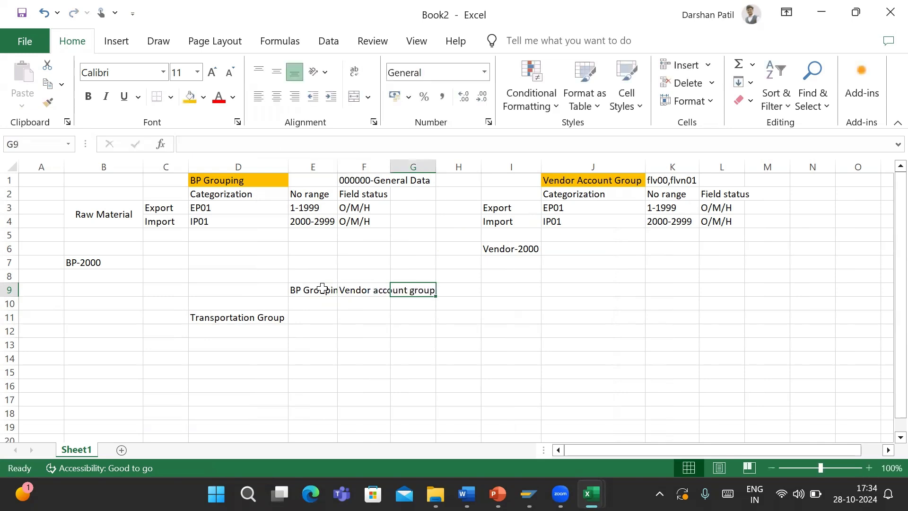
{"action": "double_click", "coordinate": [337, 166]}
{"action": "double_click", "coordinate": [399, 168]}
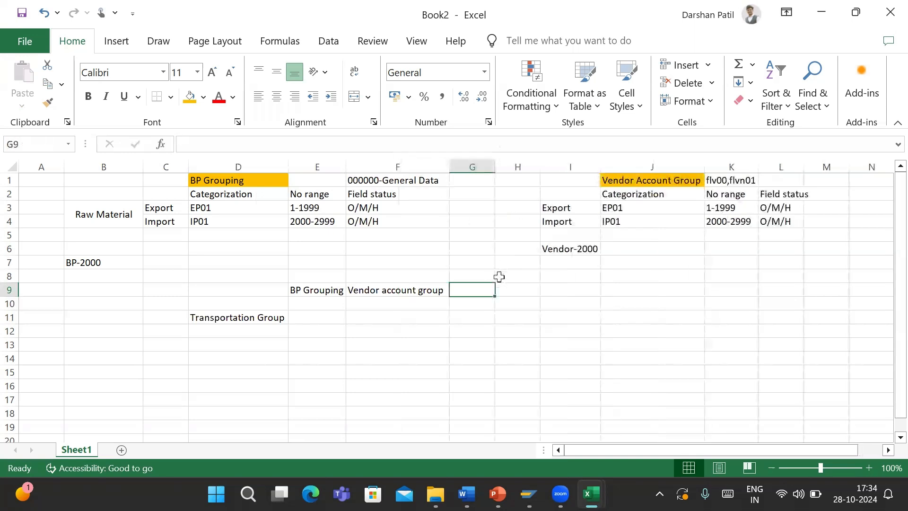
Enter the heading "Customer Account Group" in cell G9 and fit column G to its contents.
{"action": "type", "text": "Customer"}
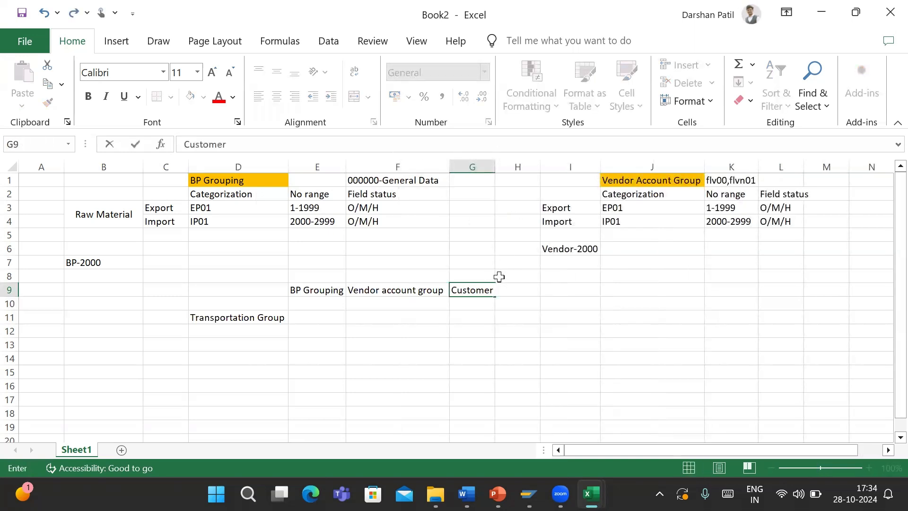
{"action": "type", "text": " Account Group"}
{"action": "key", "text": "Return"}
{"action": "key", "text": "Return"}
{"action": "key", "text": "Return"}
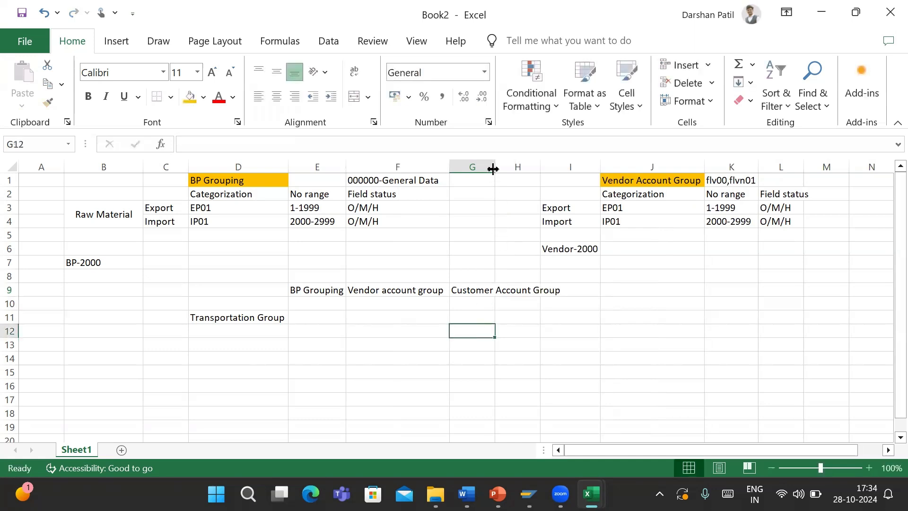
{"action": "double_click", "coordinate": [495, 167]}
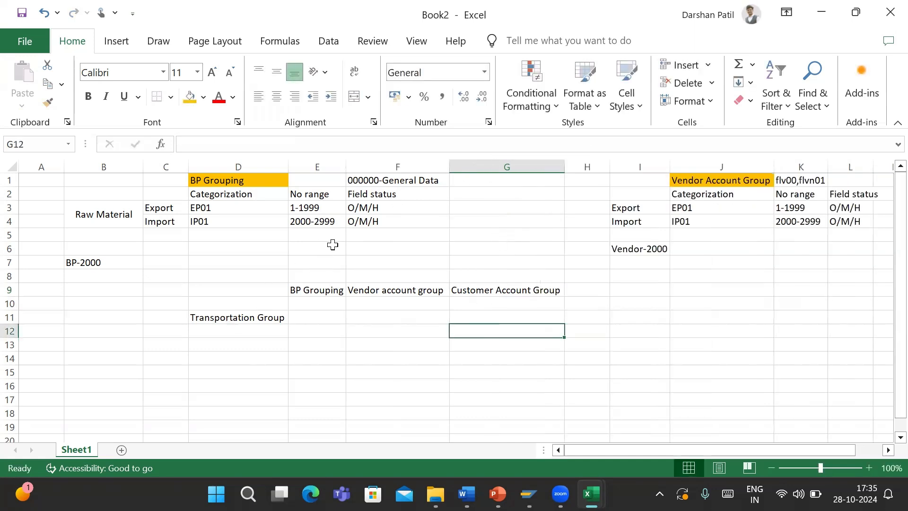
Enter "General data" in cell C11 beside Transportation Group and fit column C to its contents.
{"action": "left_click", "coordinate": [281, 330]}
{"action": "left_click_drag", "start_coordinate": [262, 326], "coordinate": [173, 315]}
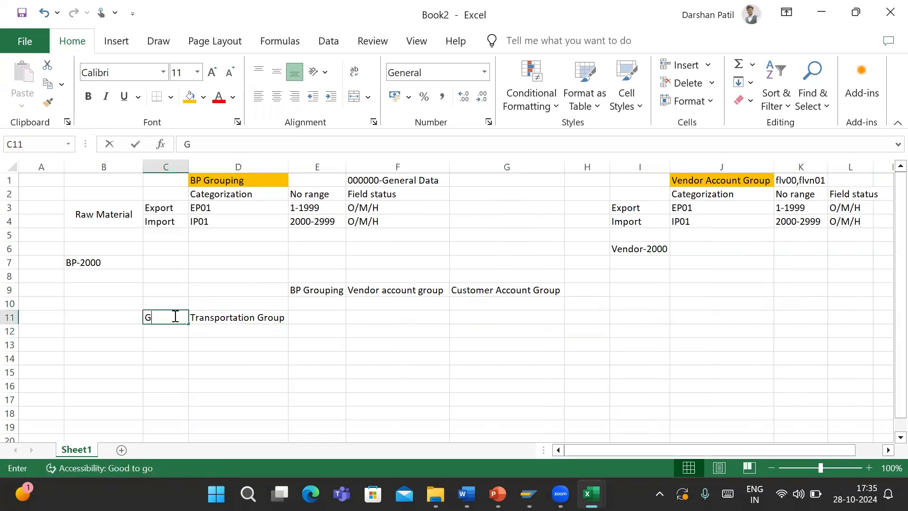
{"action": "type", "text": "General"}
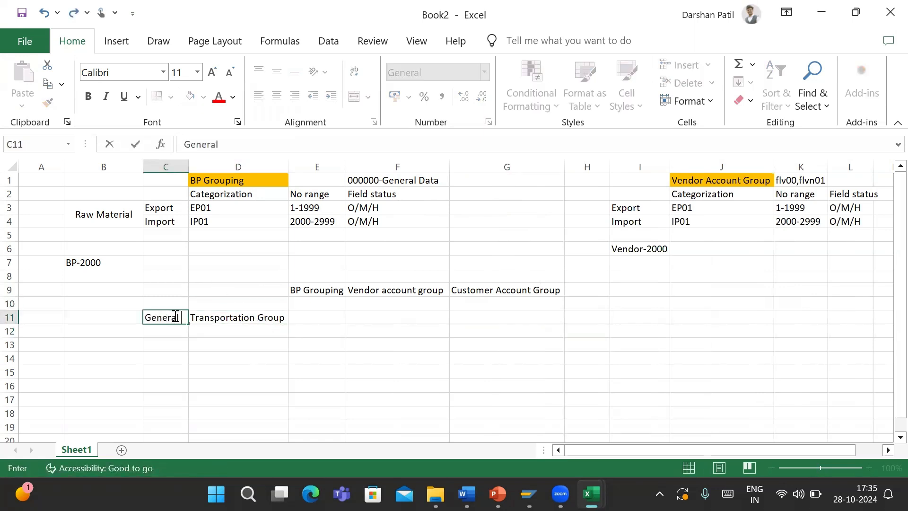
{"action": "type", "text": " data"}
{"action": "left_click", "coordinate": [166, 372]}
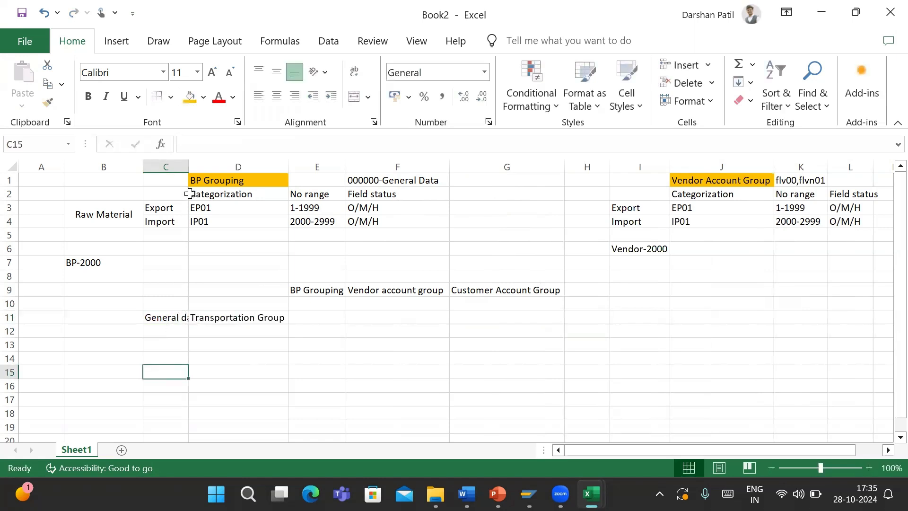
{"action": "double_click", "coordinate": [189, 167]}
Enter "Optional" in E11 under BP Grouping and copy it to F11 under Vendor account group.
{"action": "left_click", "coordinate": [337, 315]}
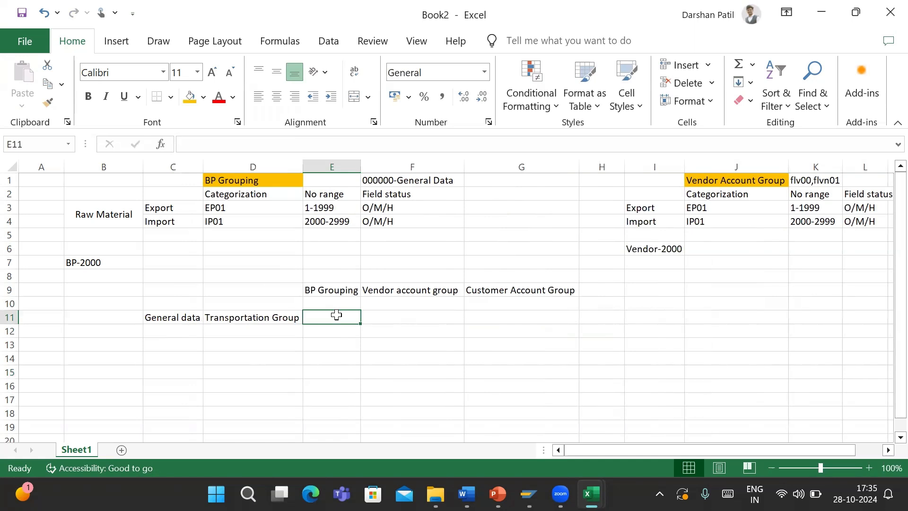
{"action": "type", "text": "o"}
{"action": "key", "text": "BackSpace"}
{"action": "type", "text": "Optin"}
{"action": "key", "text": "BackSpace"}
{"action": "type", "text": "onal"}
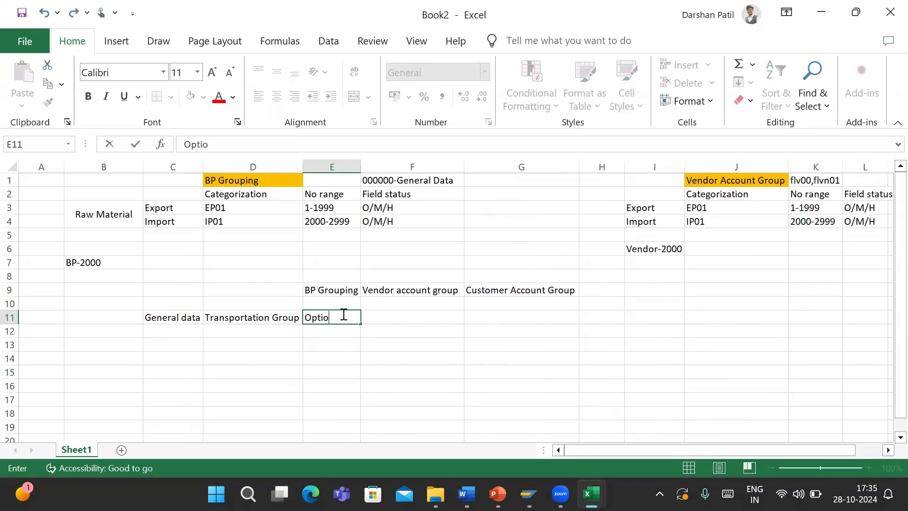
{"action": "key", "text": "Tab"}
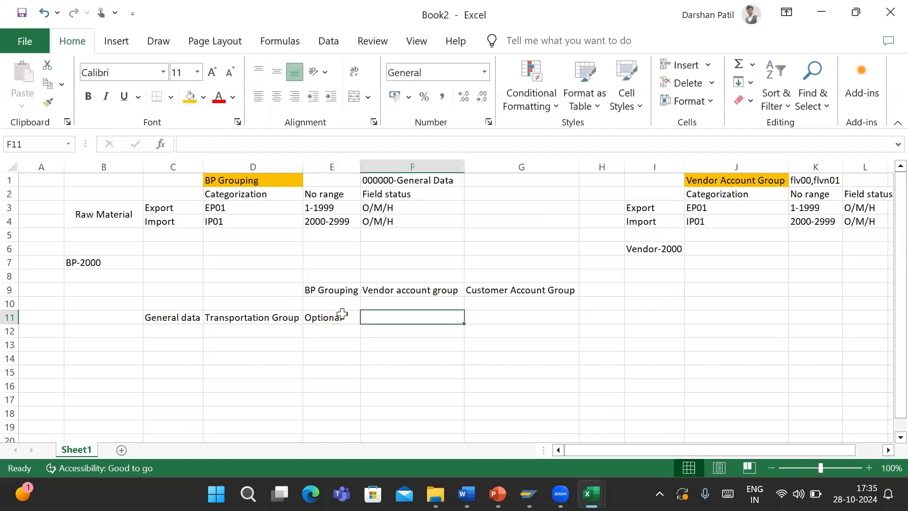
{"action": "left_click", "coordinate": [342, 314]}
{"action": "key", "text": "ctrl+c"}
{"action": "key", "text": "Right"}
{"action": "key", "text": "ctrl+v"}
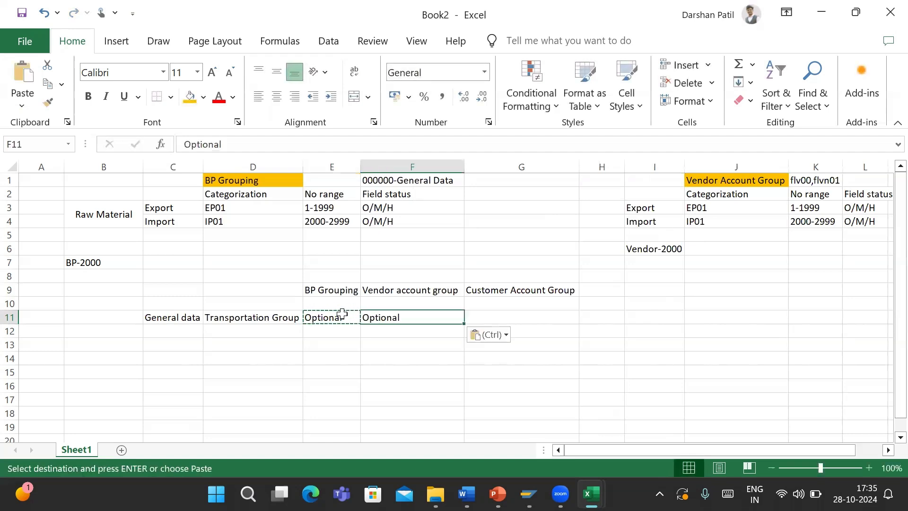
Enter "Mandatory" in cell G11 as the Transportation Group status under Customer Account Group.
{"action": "left_click", "coordinate": [523, 313]}
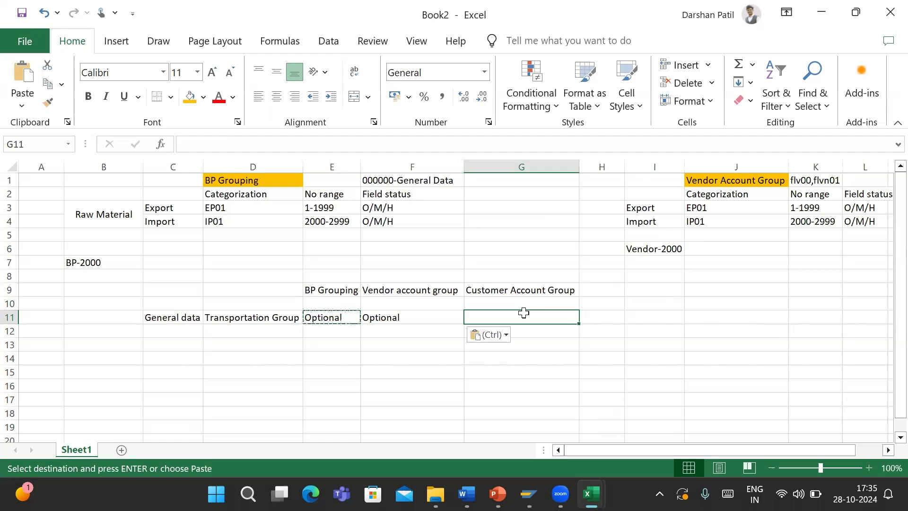
{"action": "key", "text": "Escape"}
{"action": "type", "text": "Mandatory"}
{"action": "left_click", "coordinate": [475, 362]}
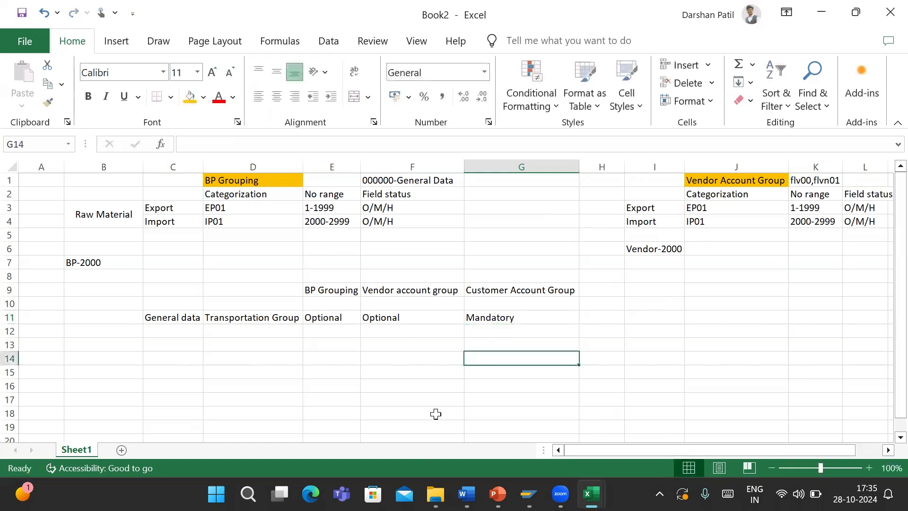
Review the Transportation Group field statuses across the three groupings, and switch to the BP Grouping and Vendor Account Group slide in PowerPoint.
{"action": "left_click", "coordinate": [336, 319]}
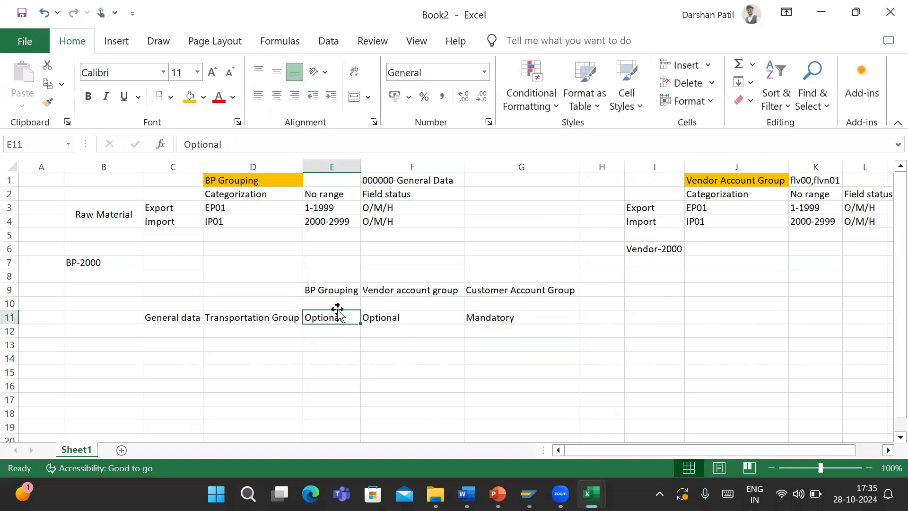
{"action": "left_click", "coordinate": [340, 294]}
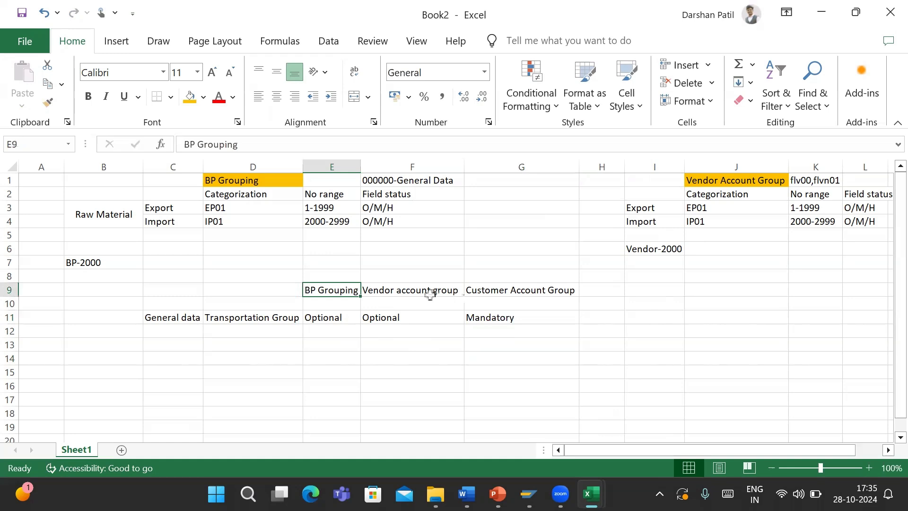
{"action": "left_click", "coordinate": [429, 293]}
{"action": "left_click", "coordinate": [336, 303]}
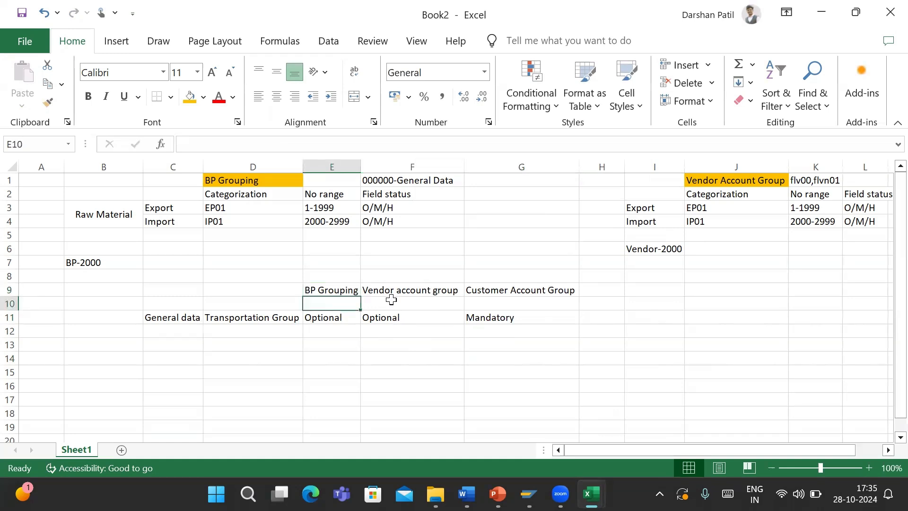
{"action": "left_click", "coordinate": [519, 292]}
{"action": "left_click", "coordinate": [263, 315]}
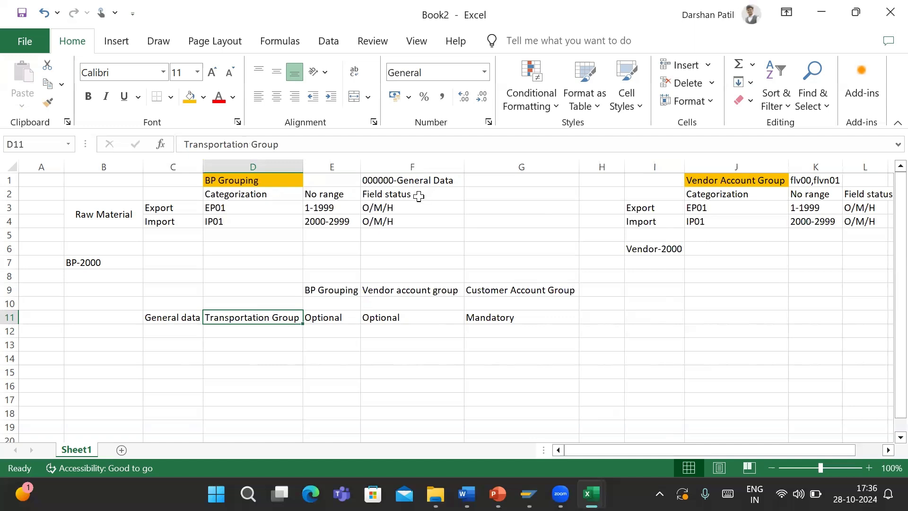
{"action": "mouse_move", "coordinate": [529, 494]}
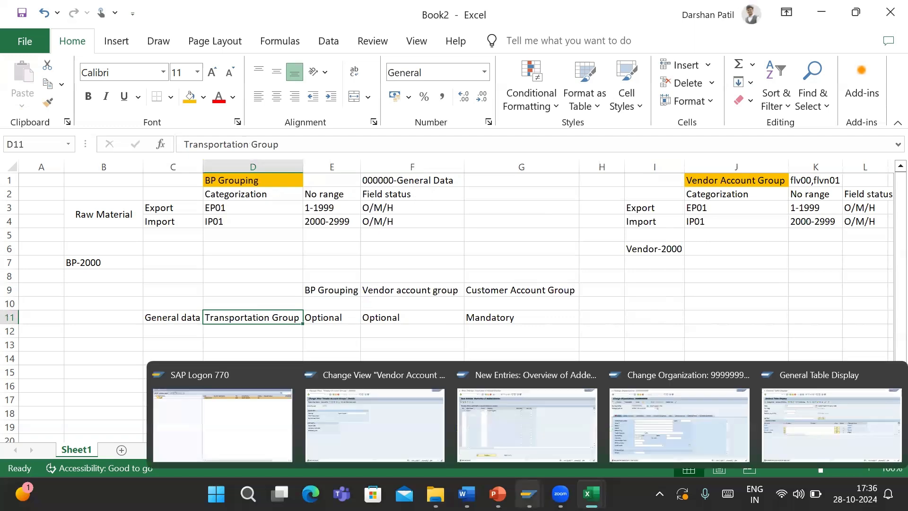
{"action": "mouse_move", "coordinate": [498, 494]}
{"action": "left_click", "coordinate": [543, 440]}
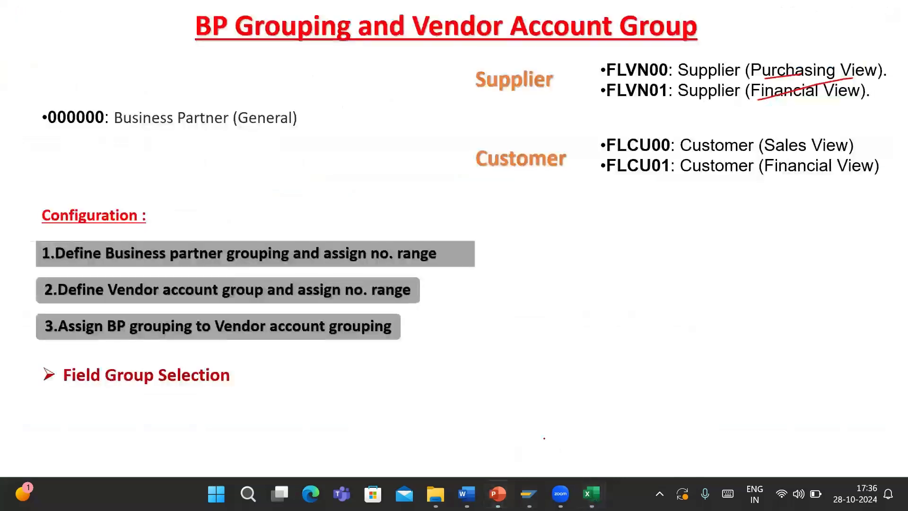